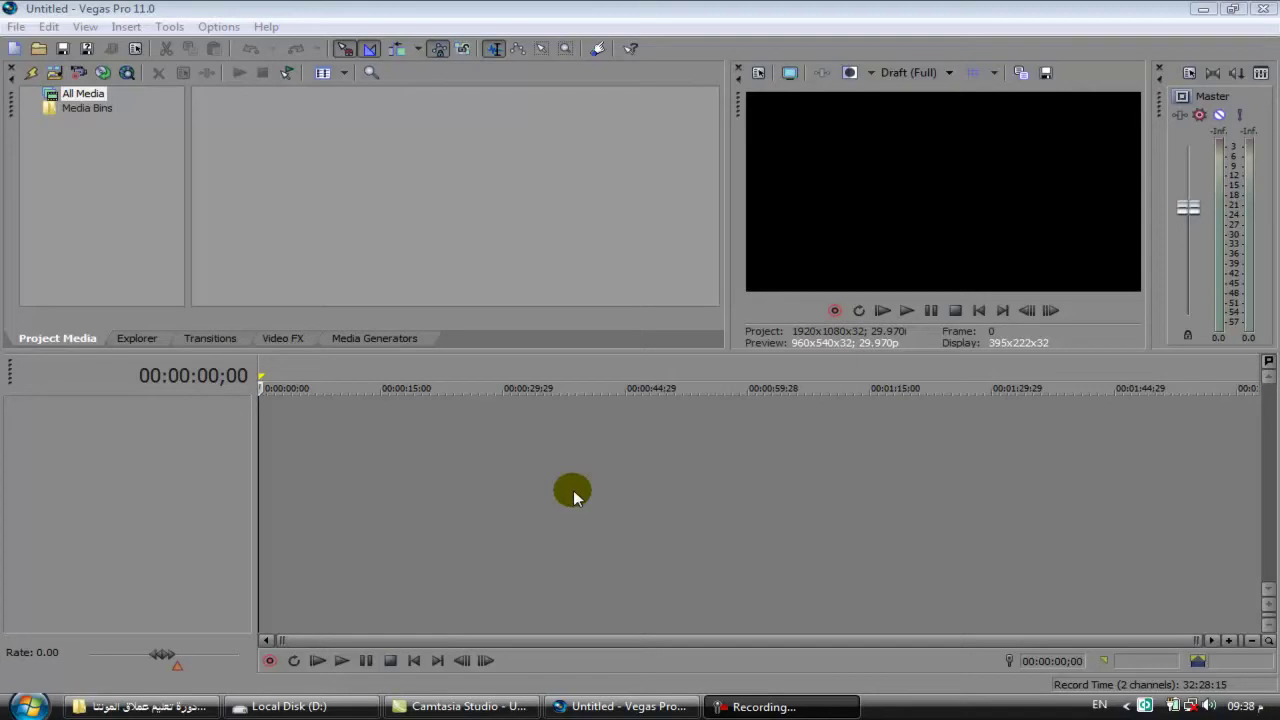
- Mark a time selection about 17 seconds long at the start of the timeline and return the cursor to the beginning
click(516, 9)
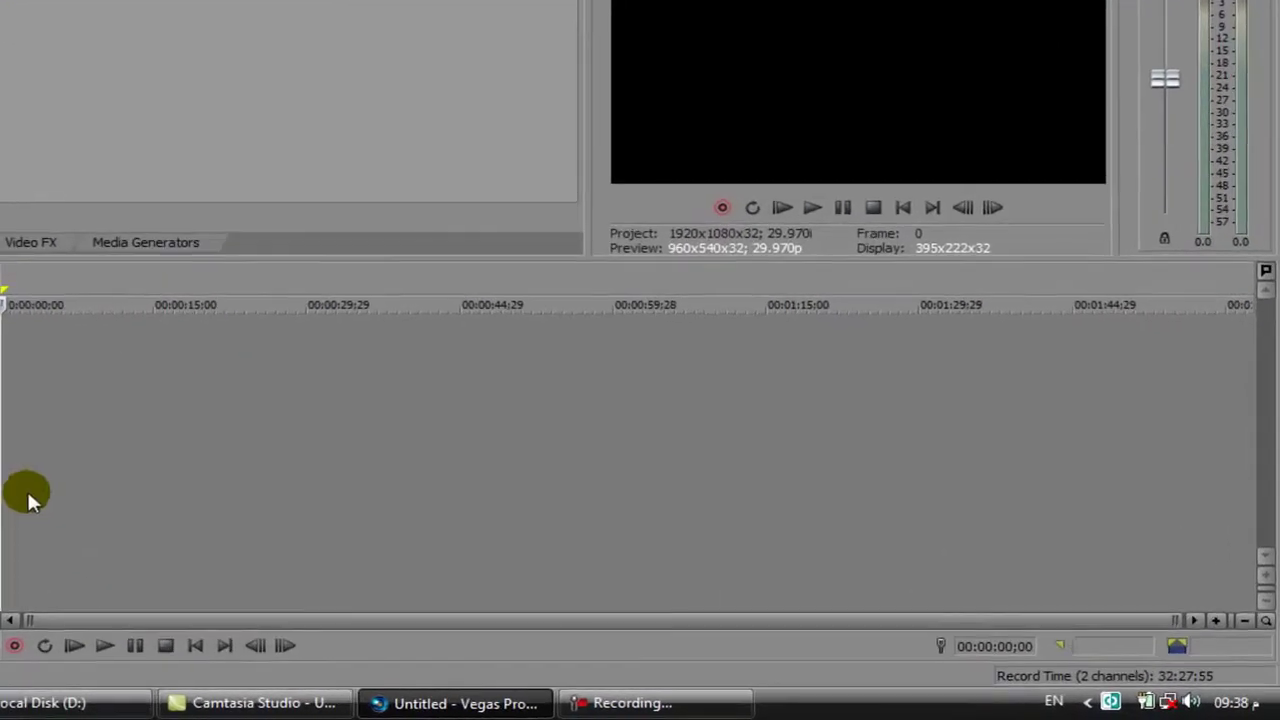
drag(281, 543, 422, 543)
click(97, 462)
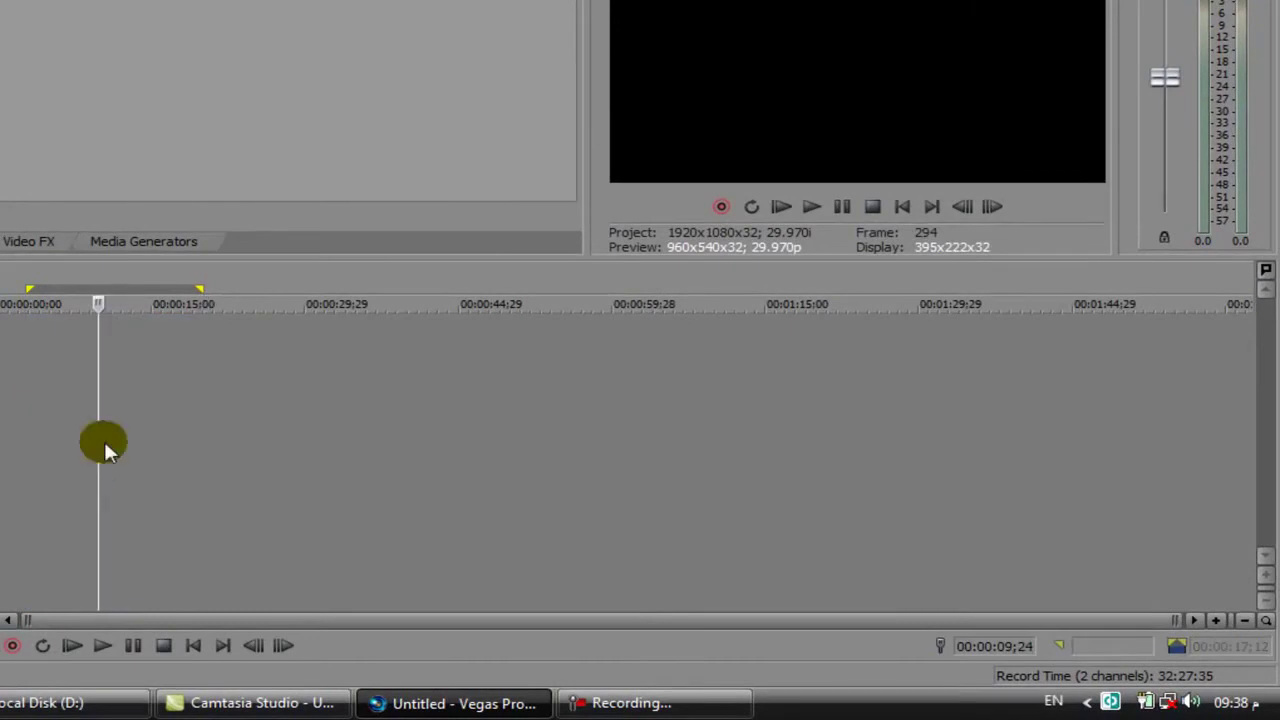
drag(52, 287, 24, 289)
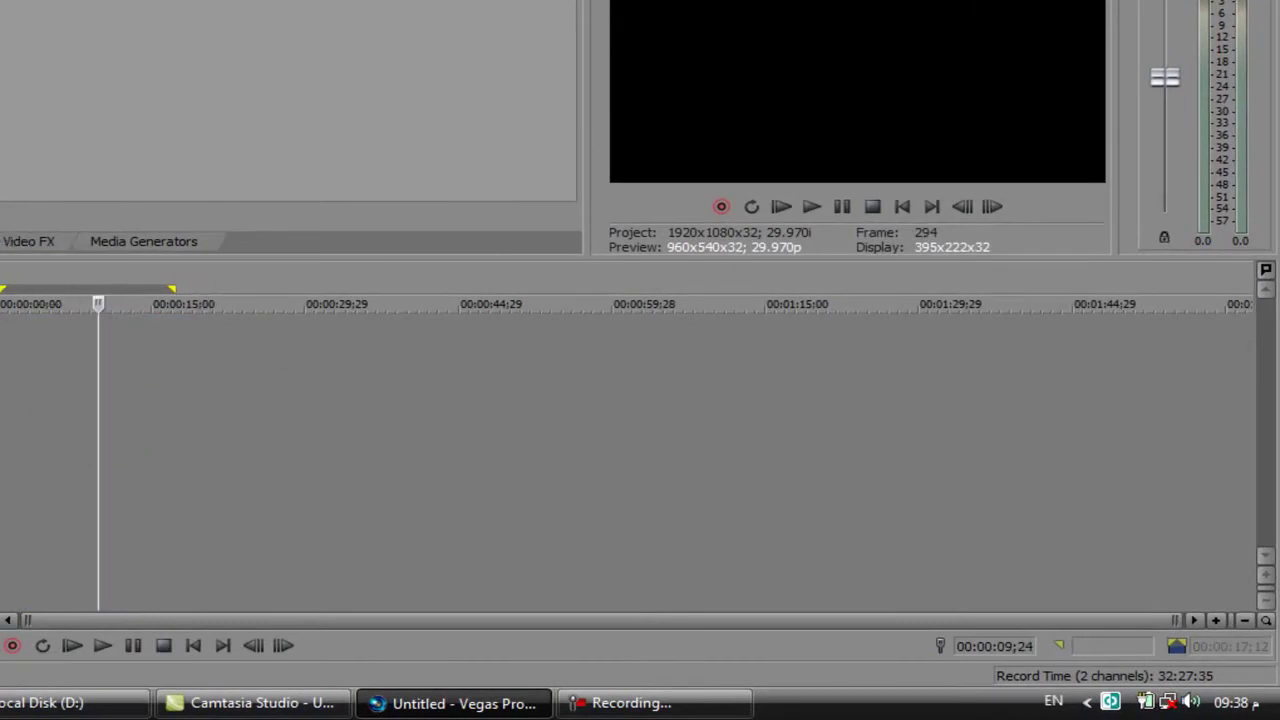
click(201, 644)
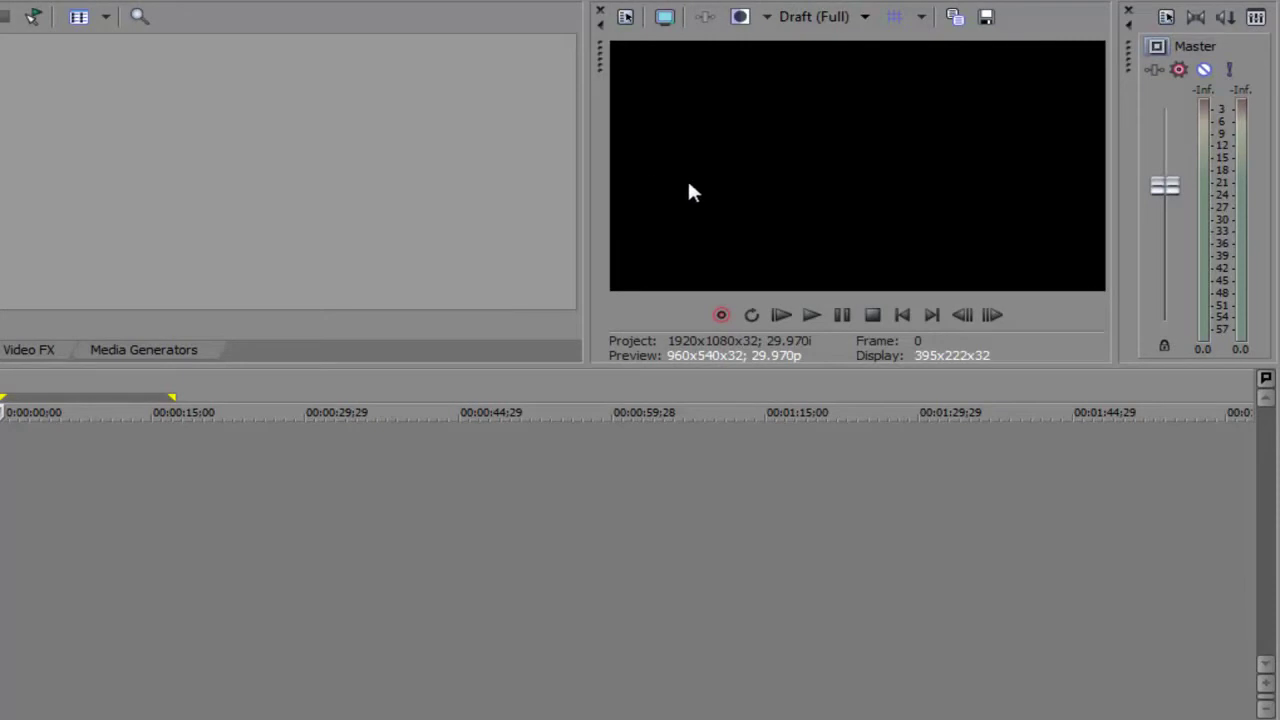
click(48, 450)
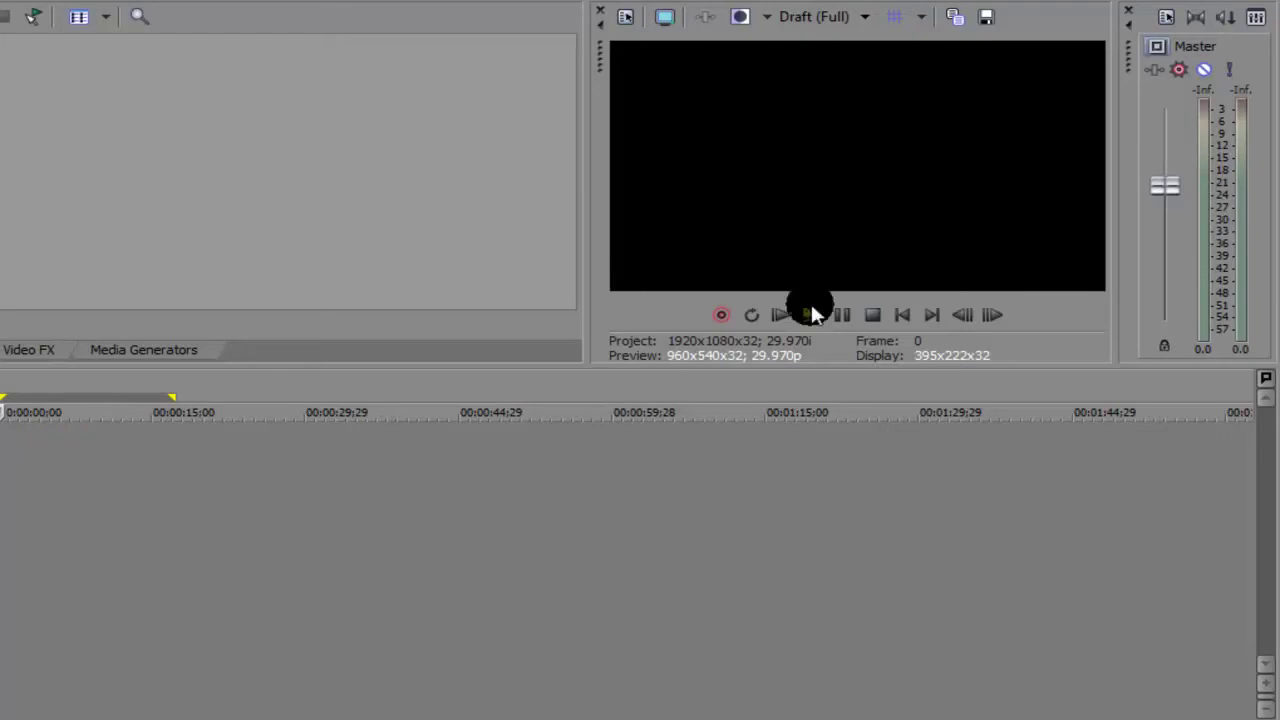
drag(1175, 195, 1165, 158)
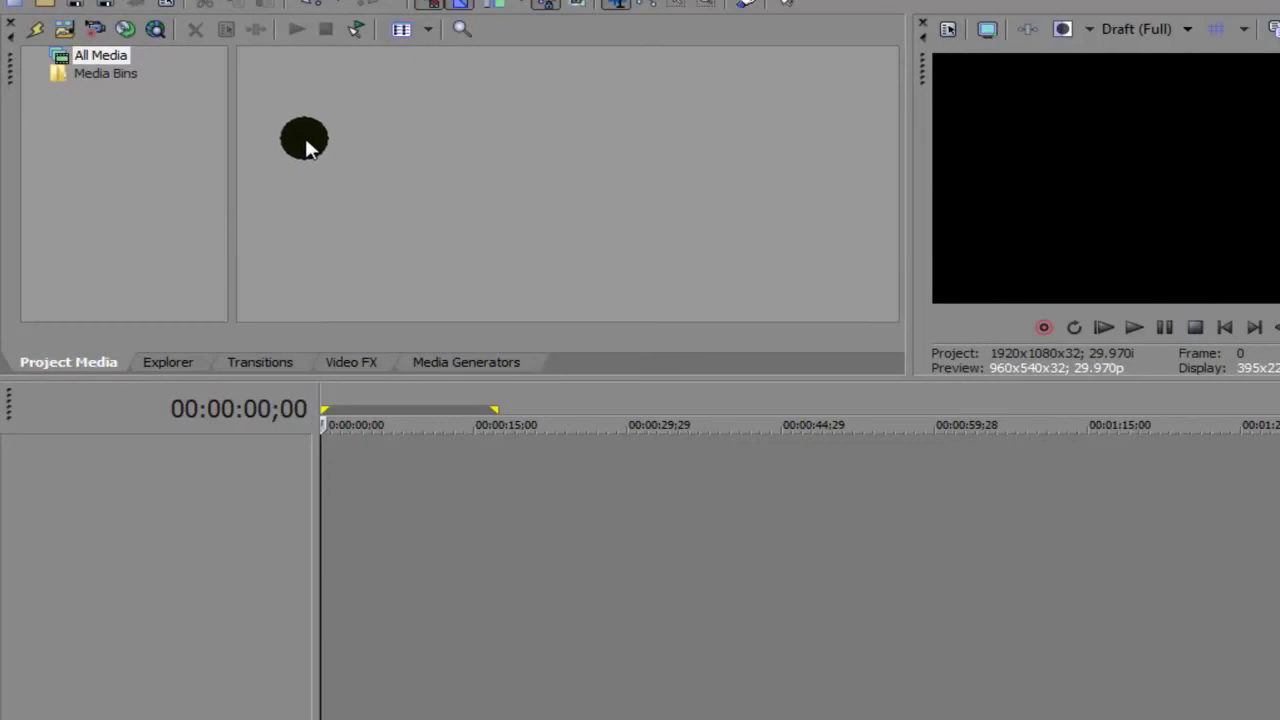
click(292, 86)
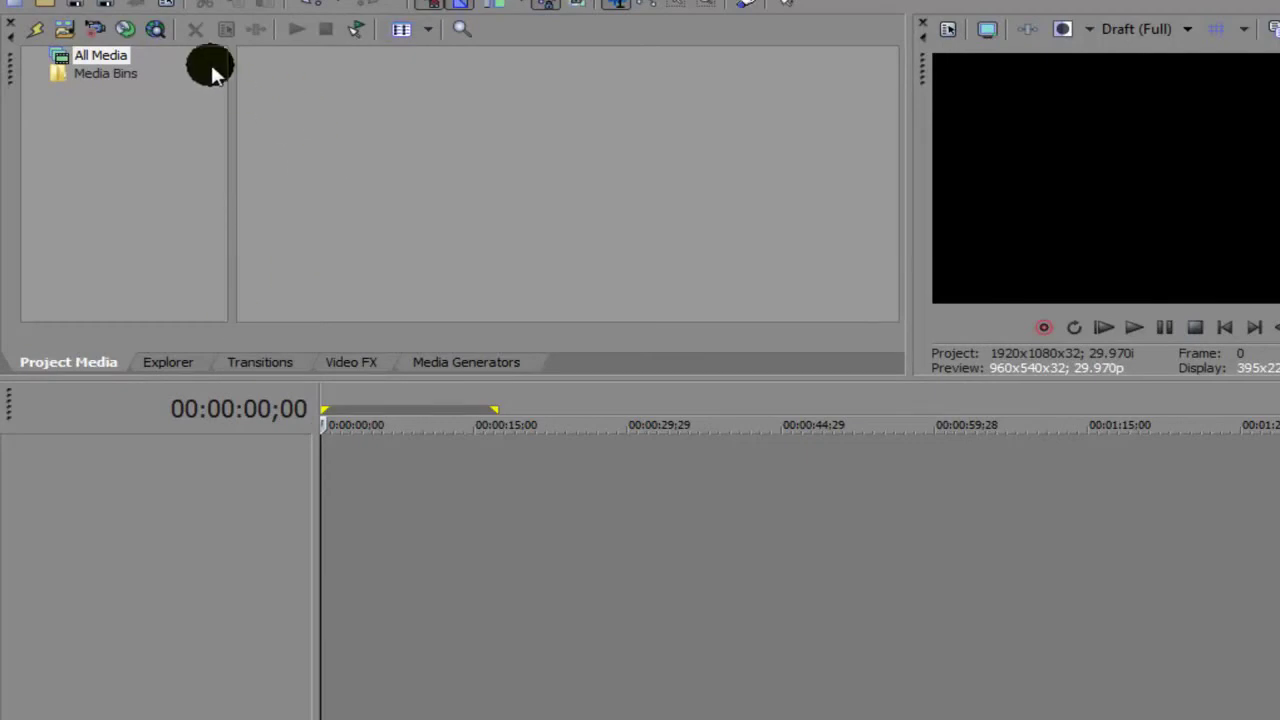
click(20, 3)
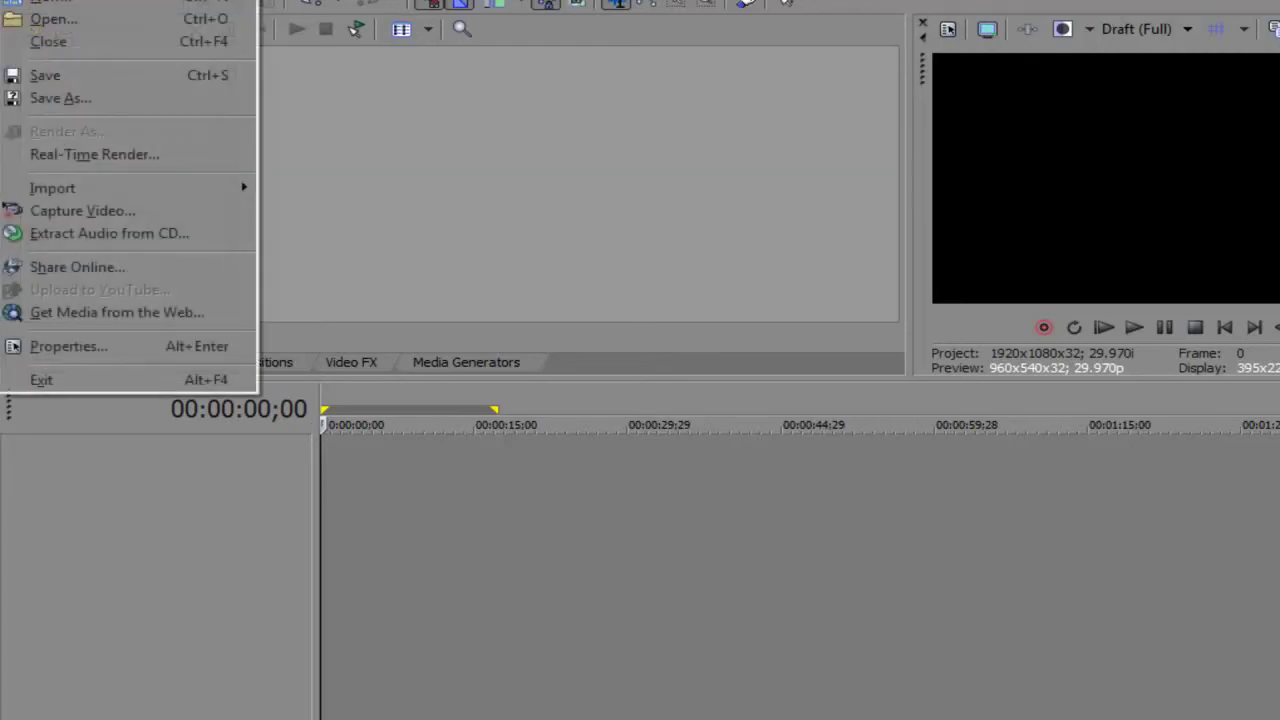
click(520, 100)
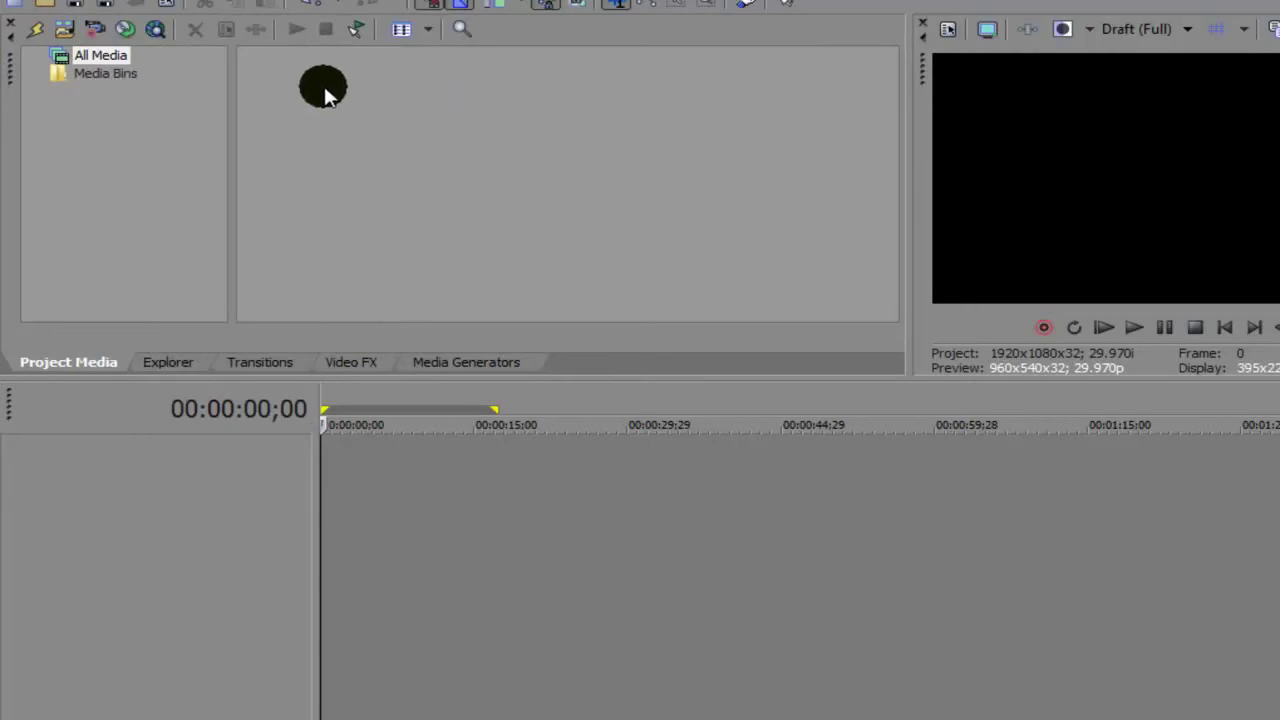
- Look over the file explorer and examine the 3D Blinds, Barn Door, Cross Effect and Flash transition presets
click(172, 362)
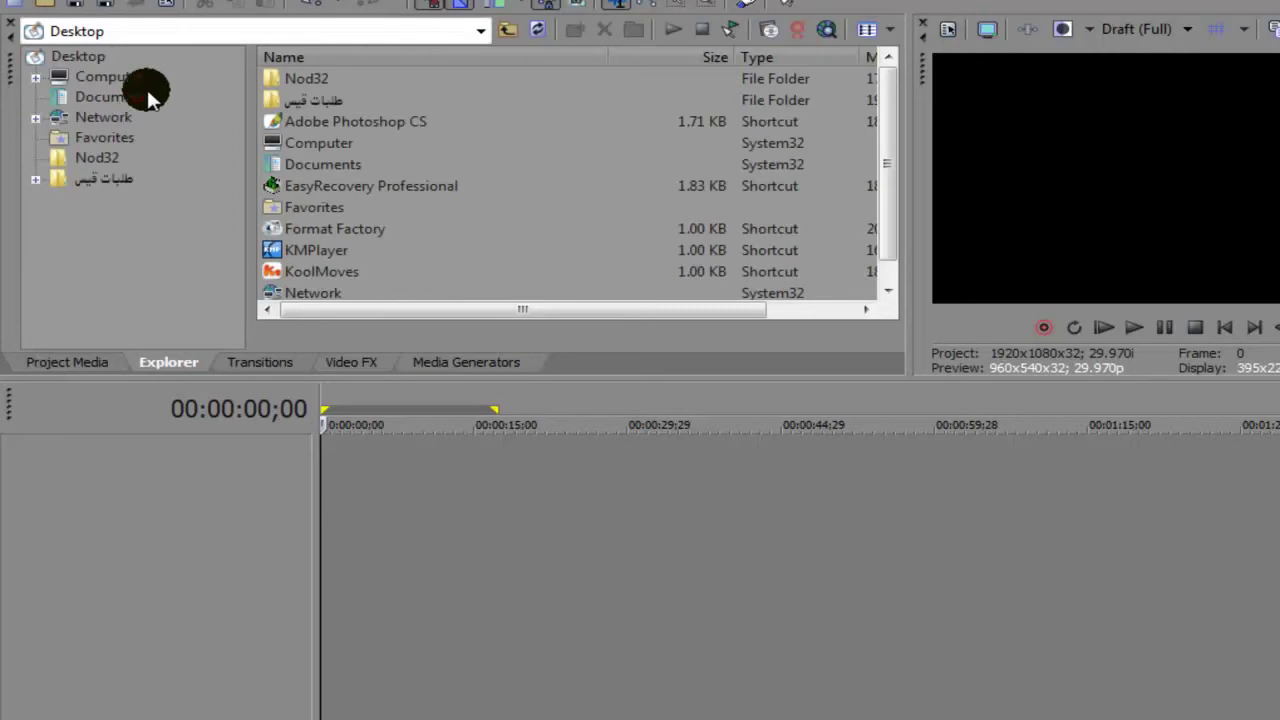
click(250, 362)
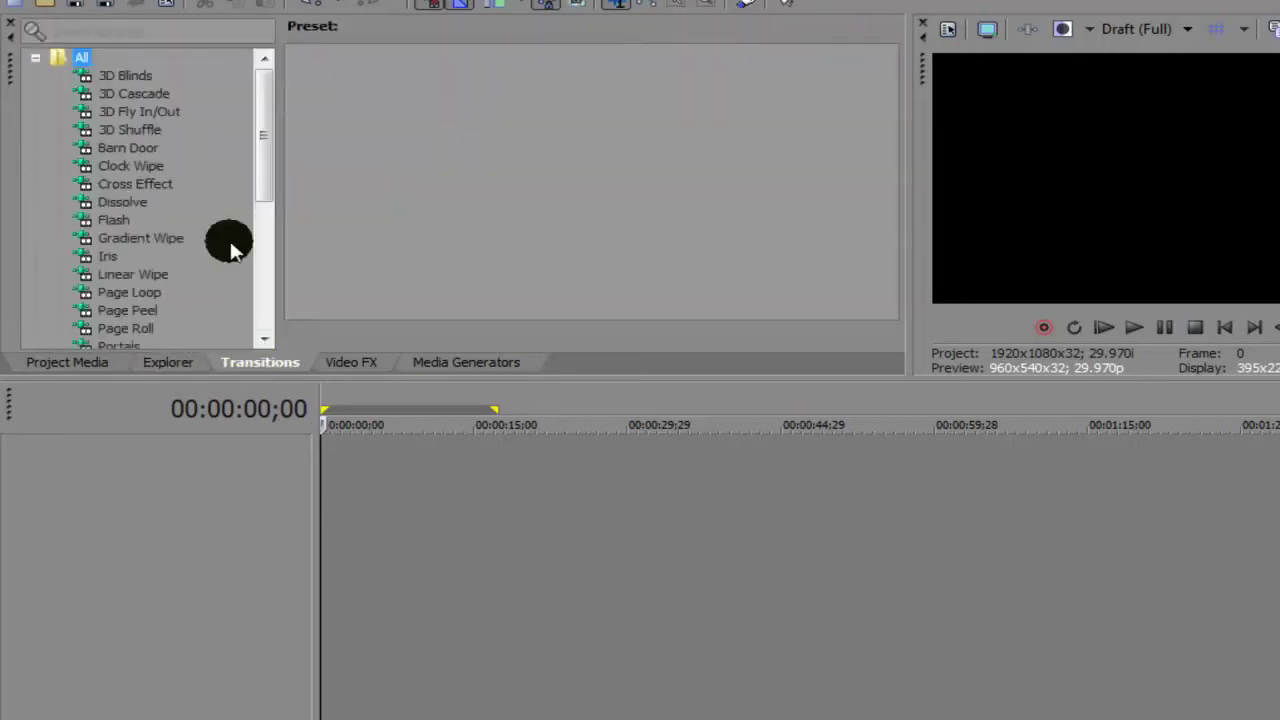
mouse_move(260, 110)
mouse_down()
mouse_move(277, 151)
mouse_move(262, 100)
mouse_up()
click(128, 77)
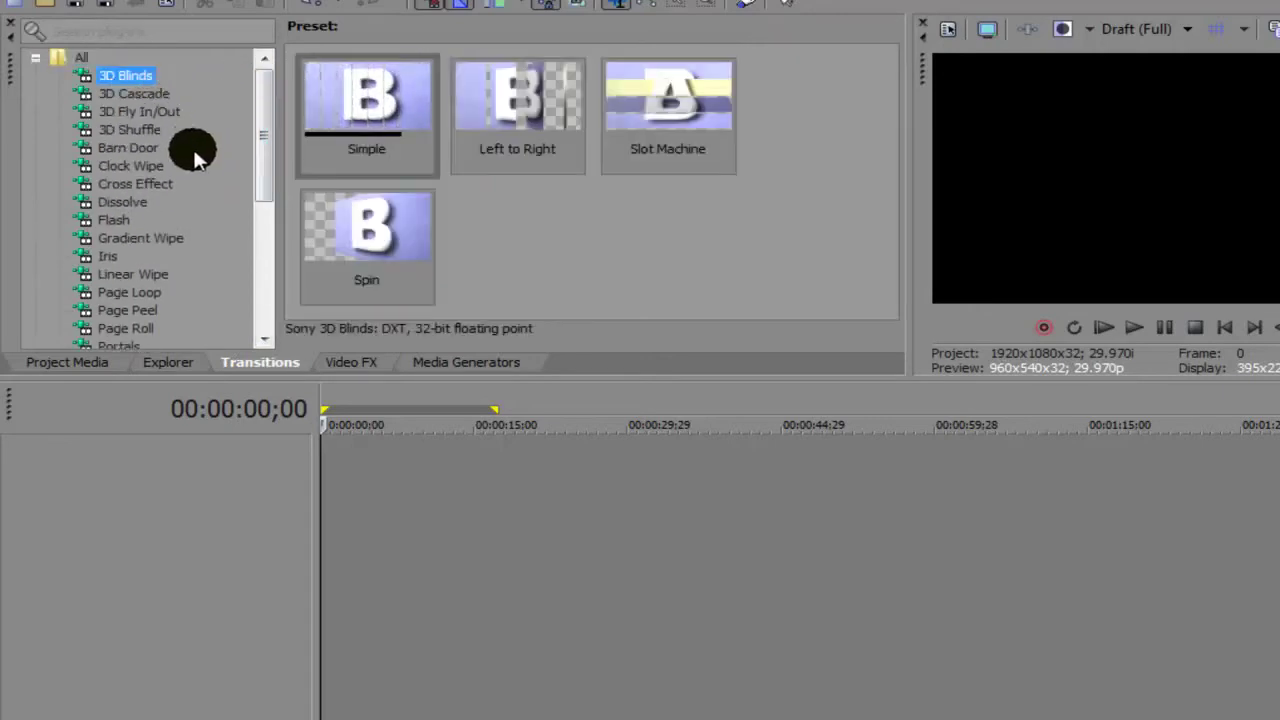
click(132, 148)
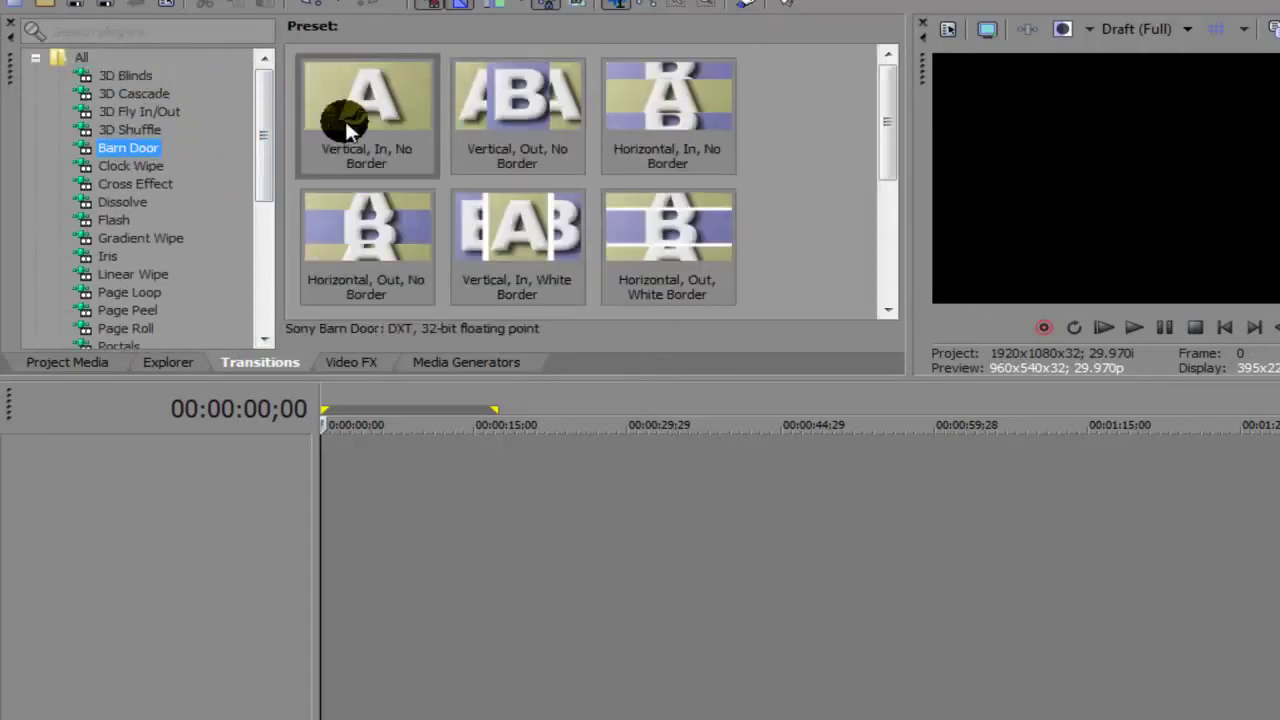
click(166, 183)
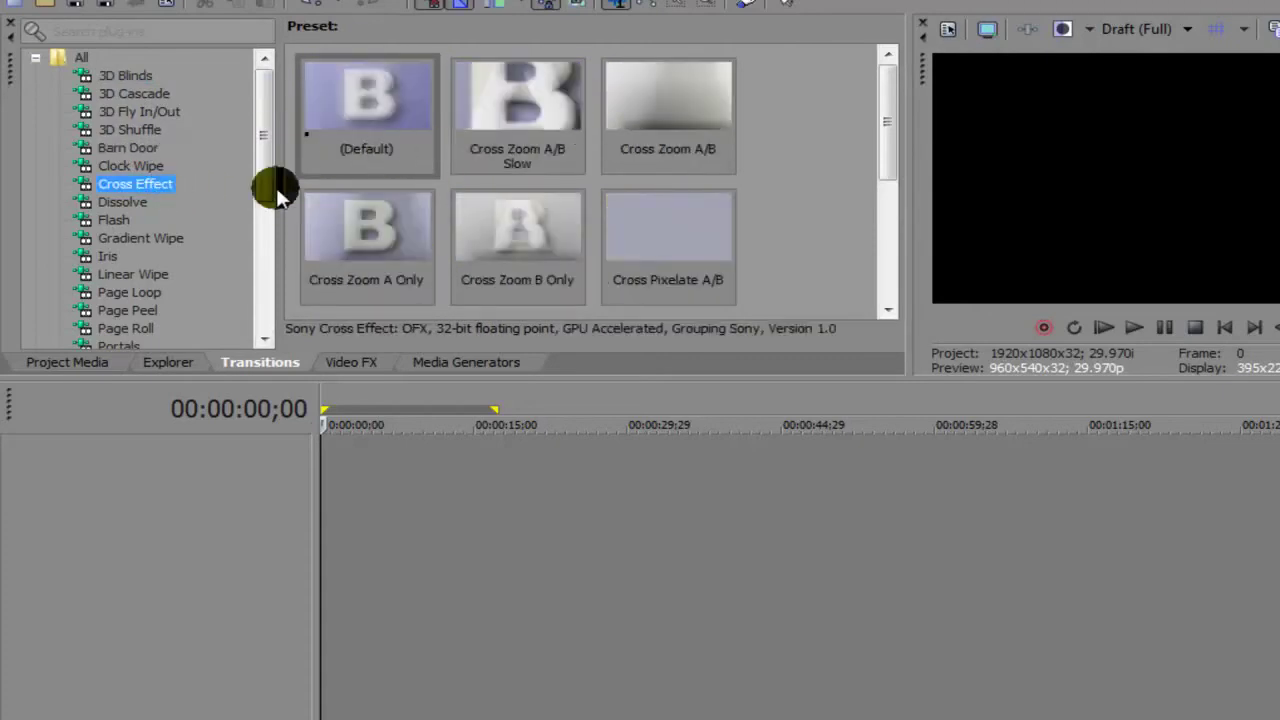
click(118, 221)
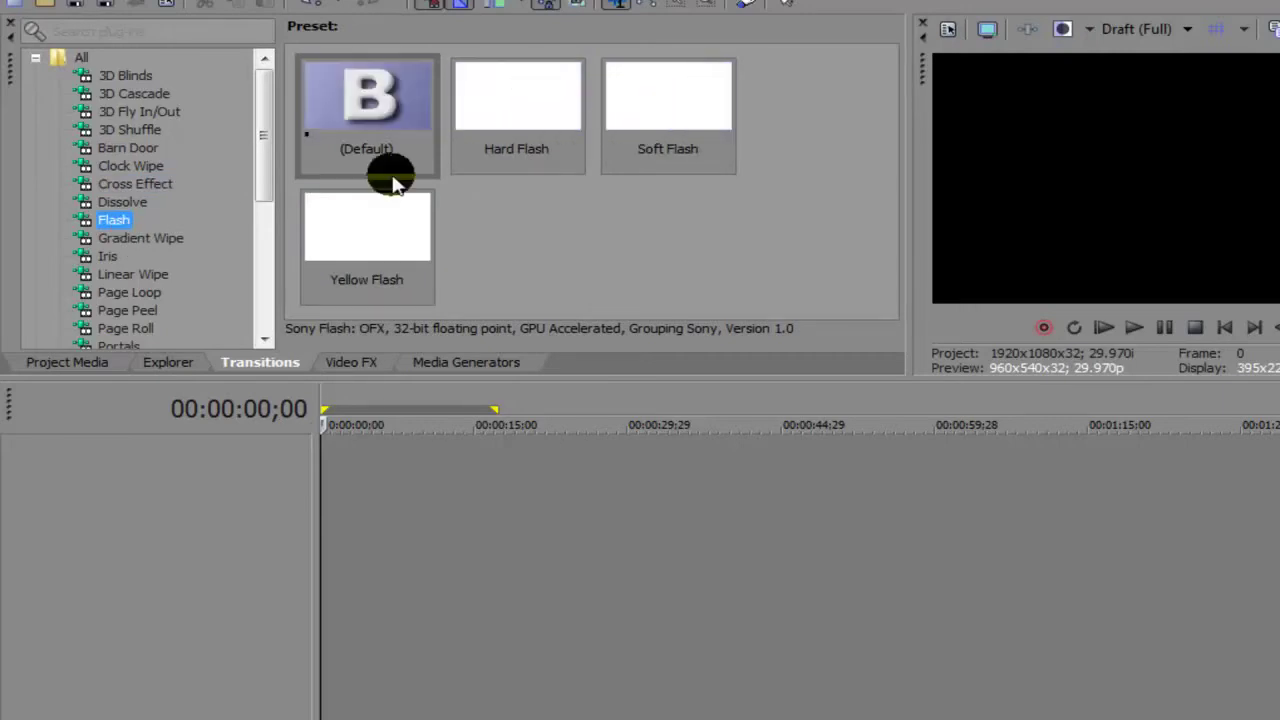
drag(265, 175, 258, 140)
- Examine the video effects, including the Black and White, Black Restore, Broadcast Colors and Channel Blend presets
click(345, 362)
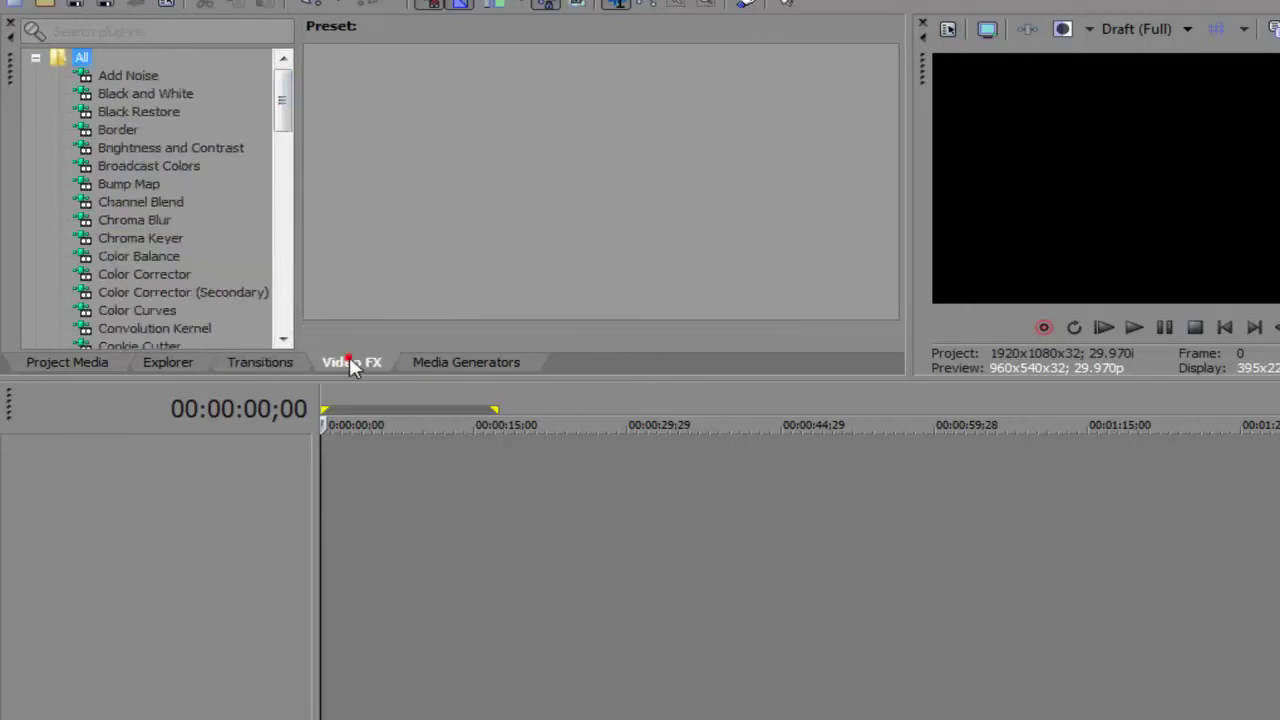
click(130, 95)
click(141, 113)
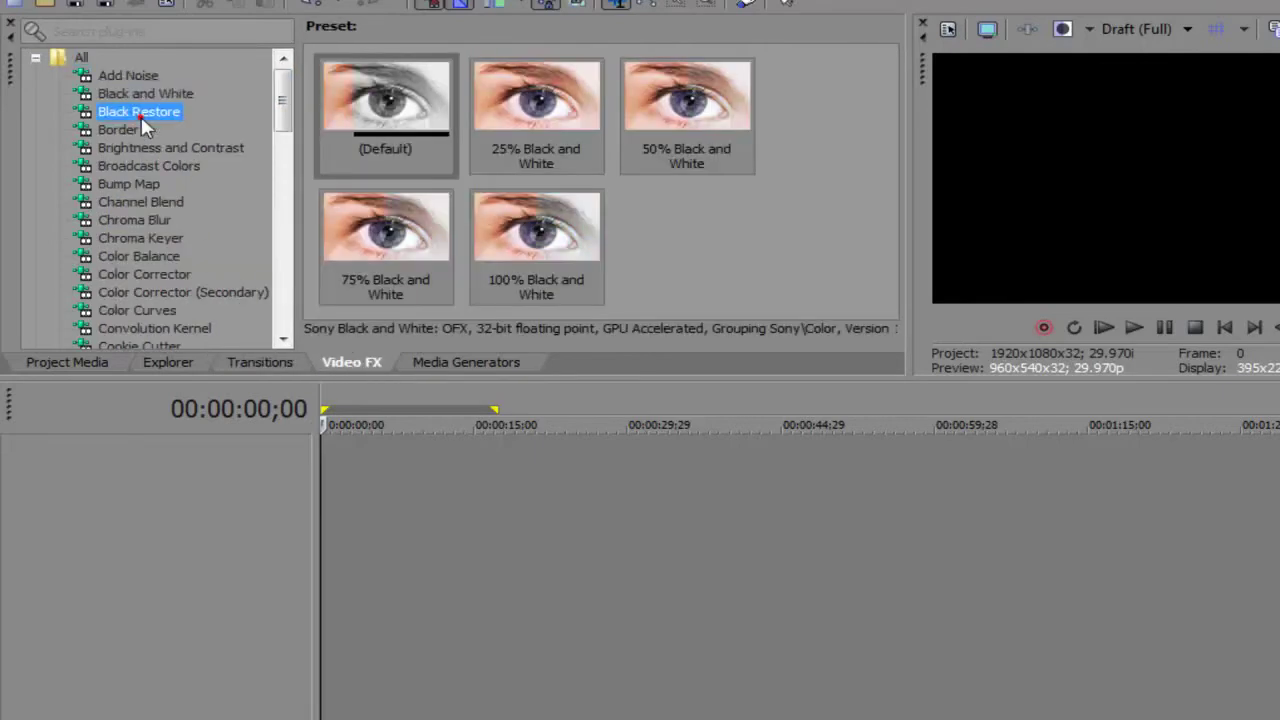
click(148, 167)
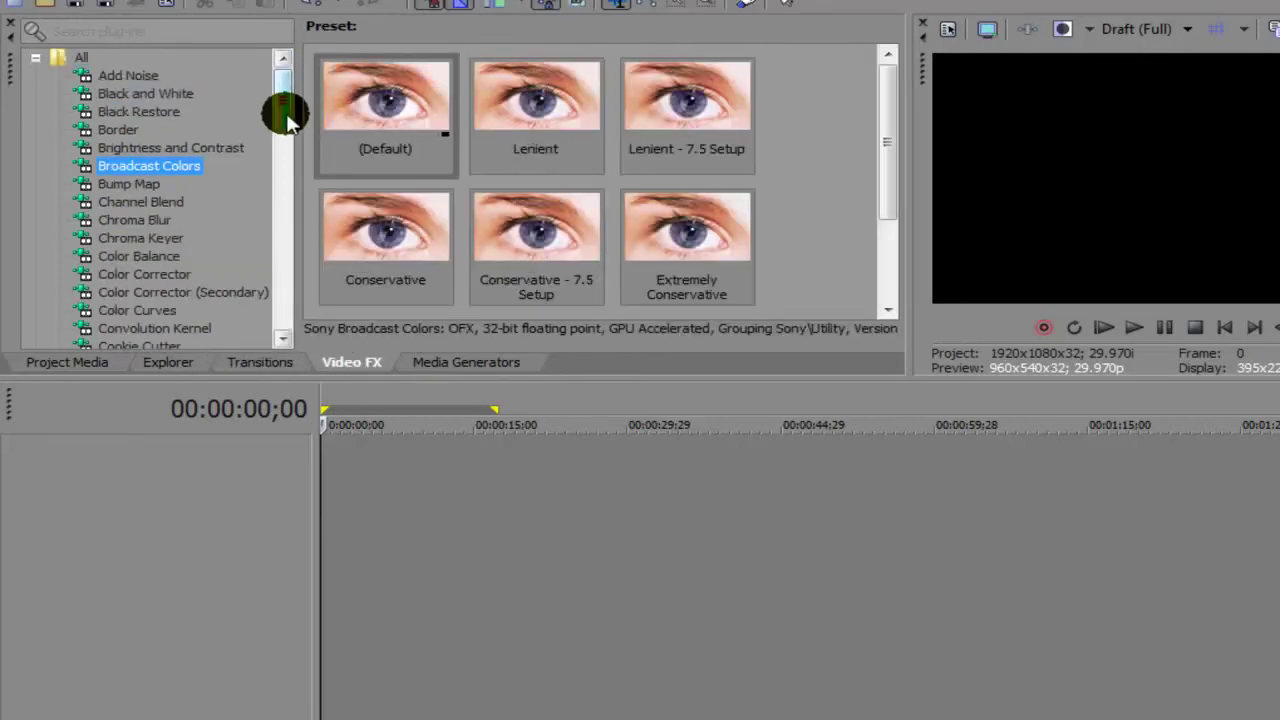
scroll(285, 125, down, 2)
click(138, 164)
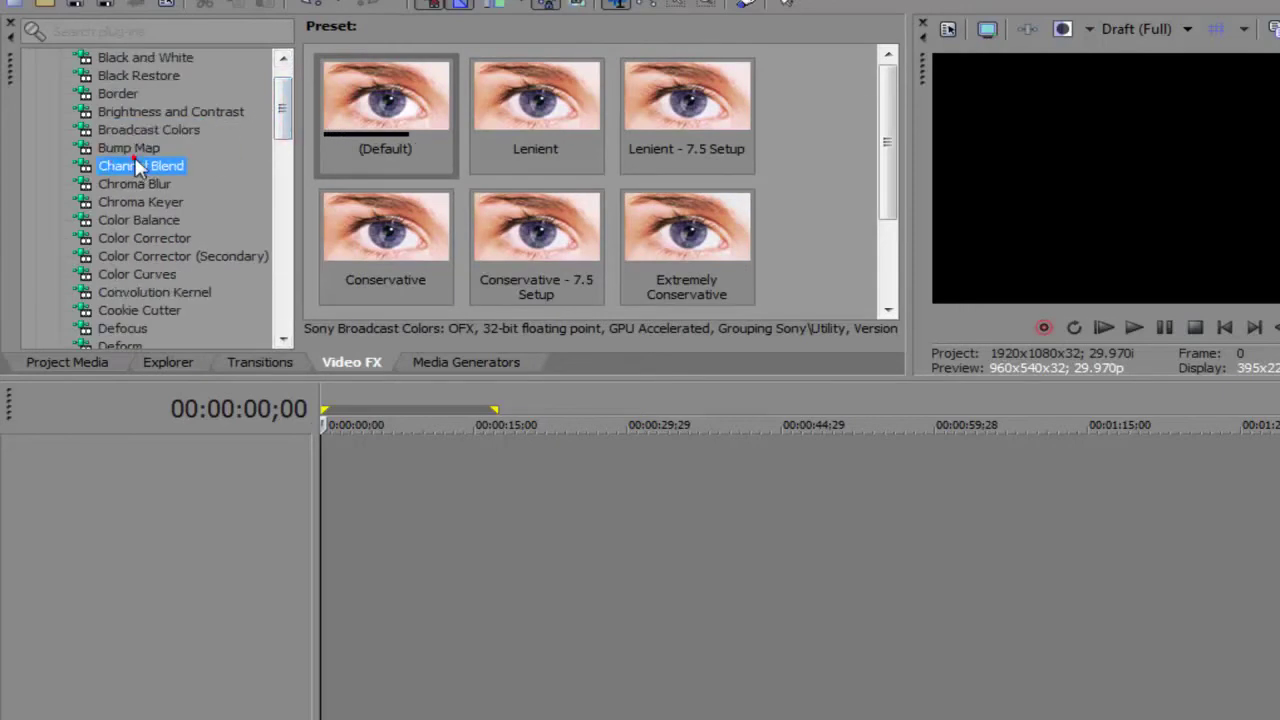
- Examine the Chroma Keyer presets, including Blue Screen and Green Screen, and look through the neighbouring video effects
mouse_move(418, 222)
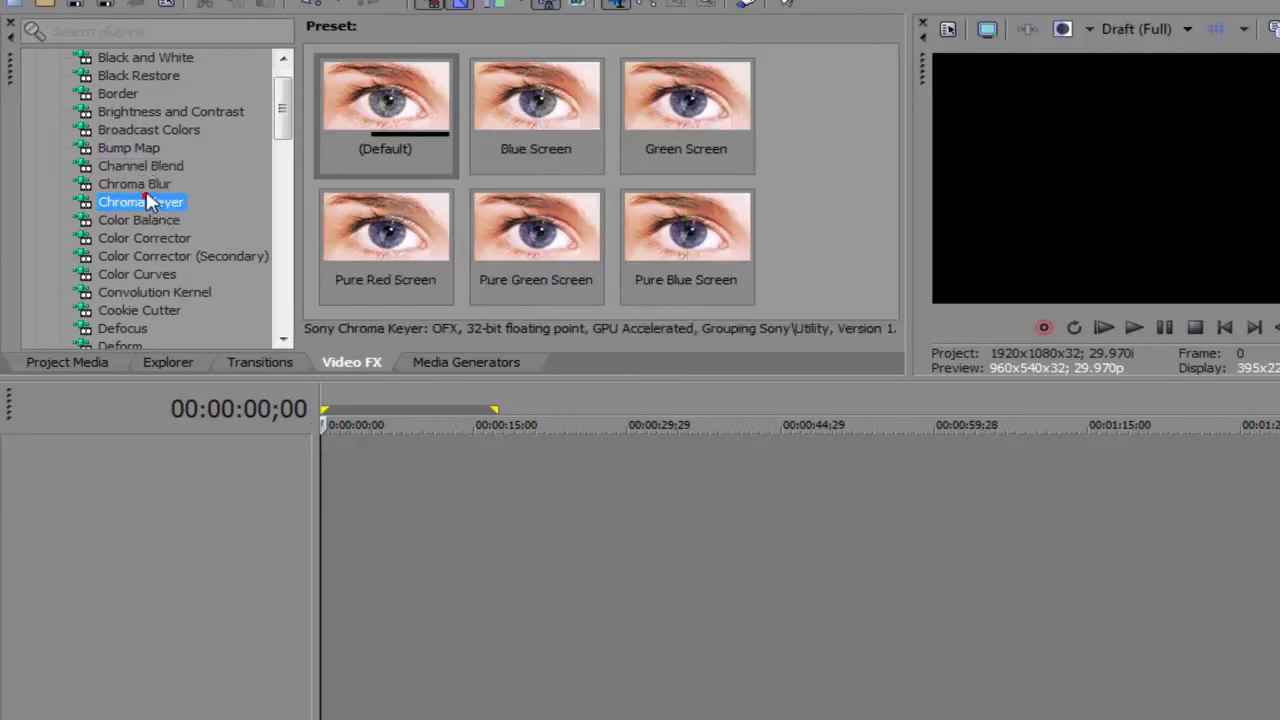
mouse_move(549, 116)
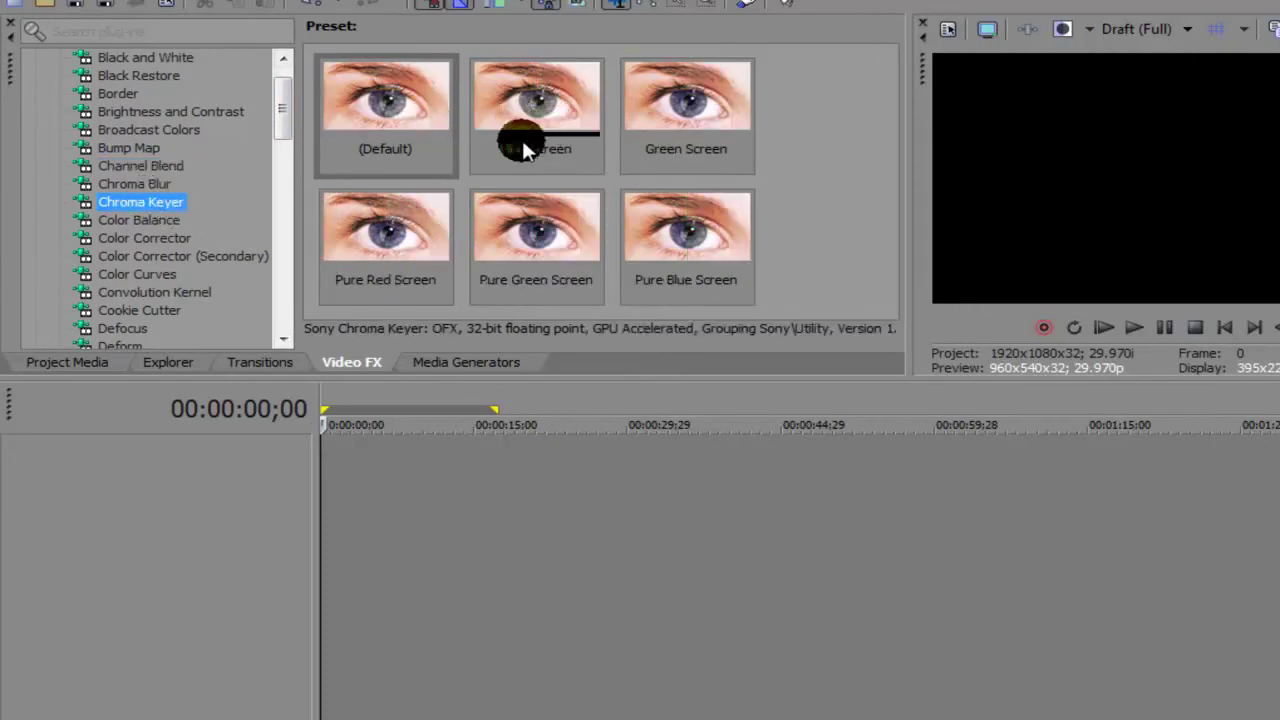
mouse_move(727, 143)
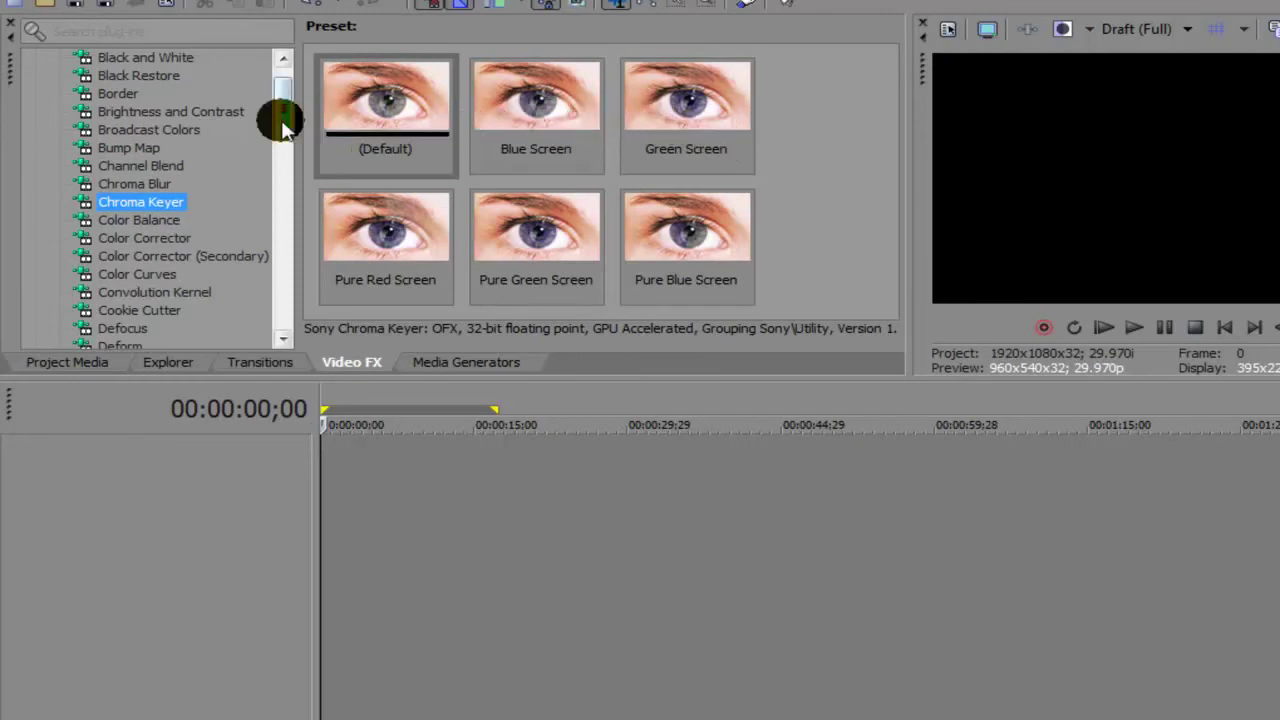
click(280, 123)
drag(280, 123, 276, 129)
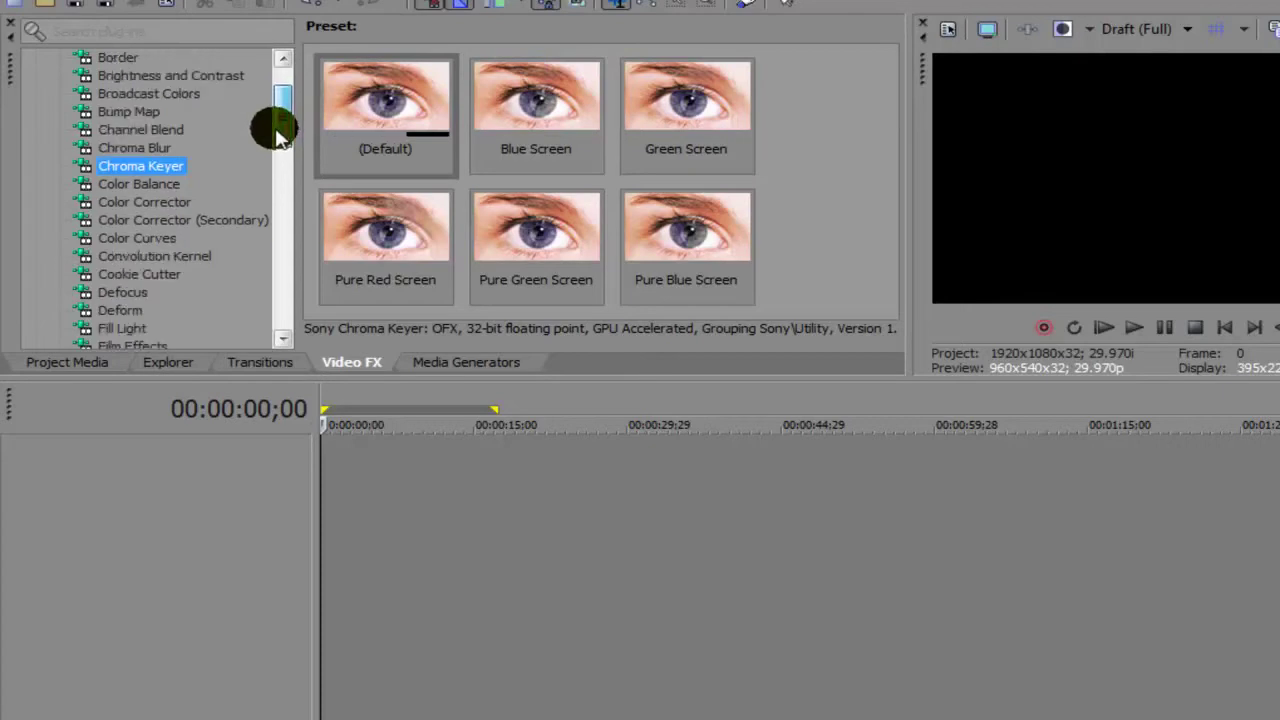
click(150, 186)
click(145, 166)
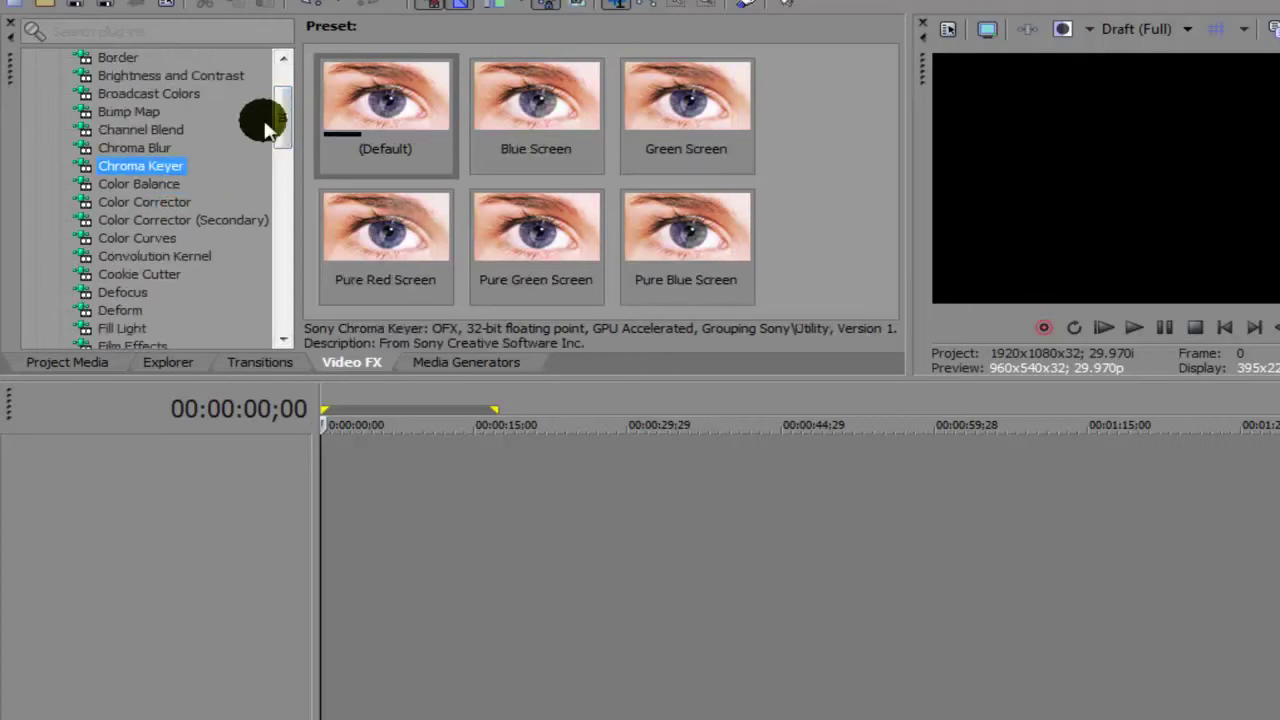
drag(281, 117, 277, 66)
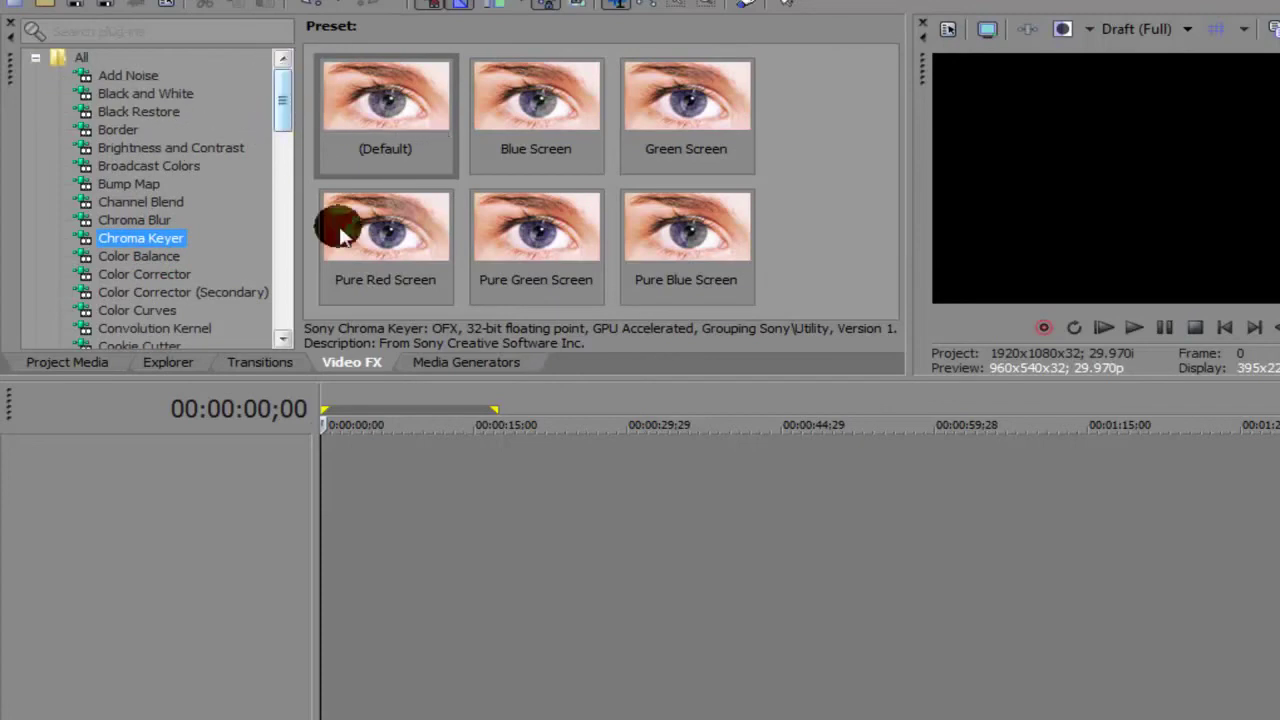
- Examine the Checkerboard and Color Gradient presets among the media generators
click(458, 364)
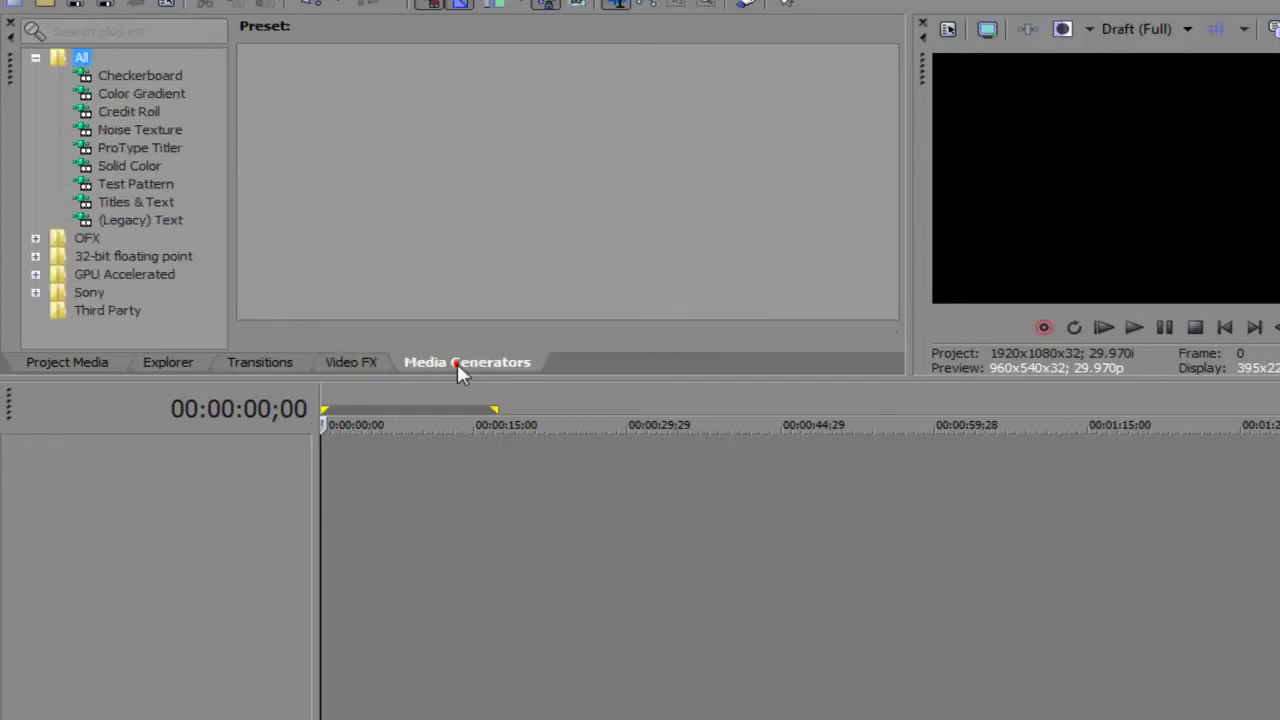
click(151, 78)
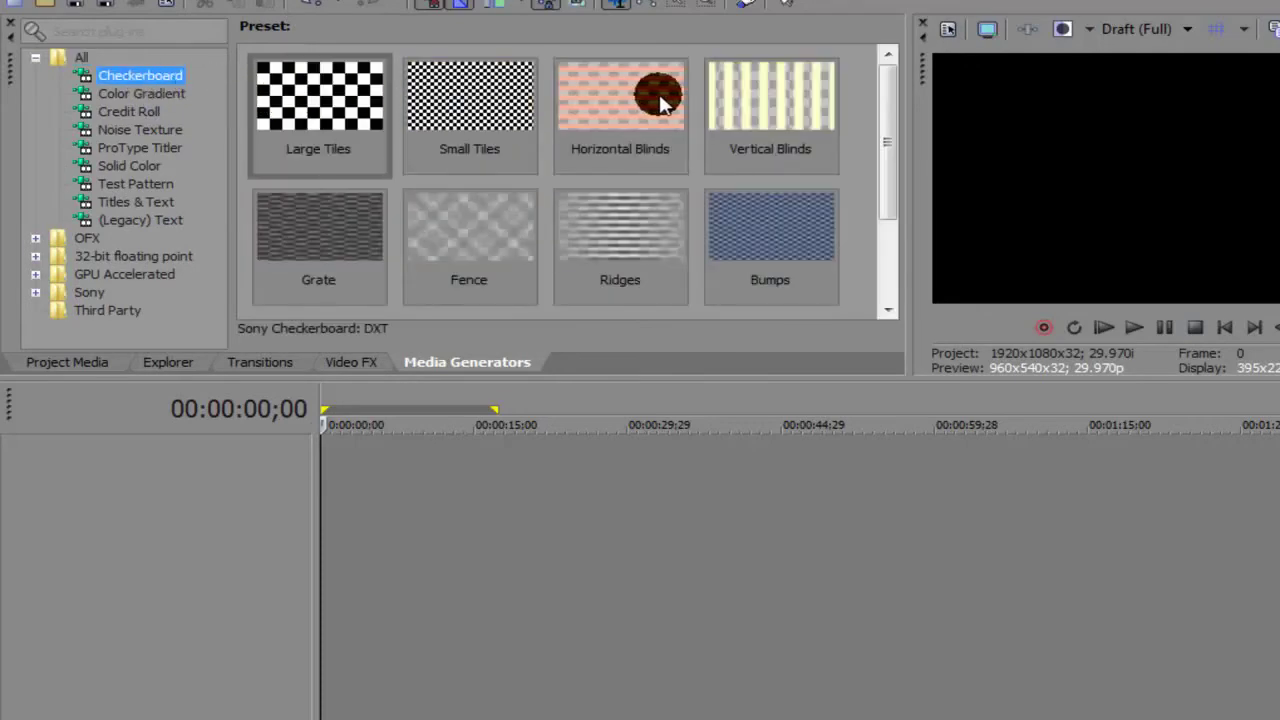
mouse_move(885, 100)
mouse_down()
mouse_move(894, 243)
mouse_move(885, 100)
mouse_up()
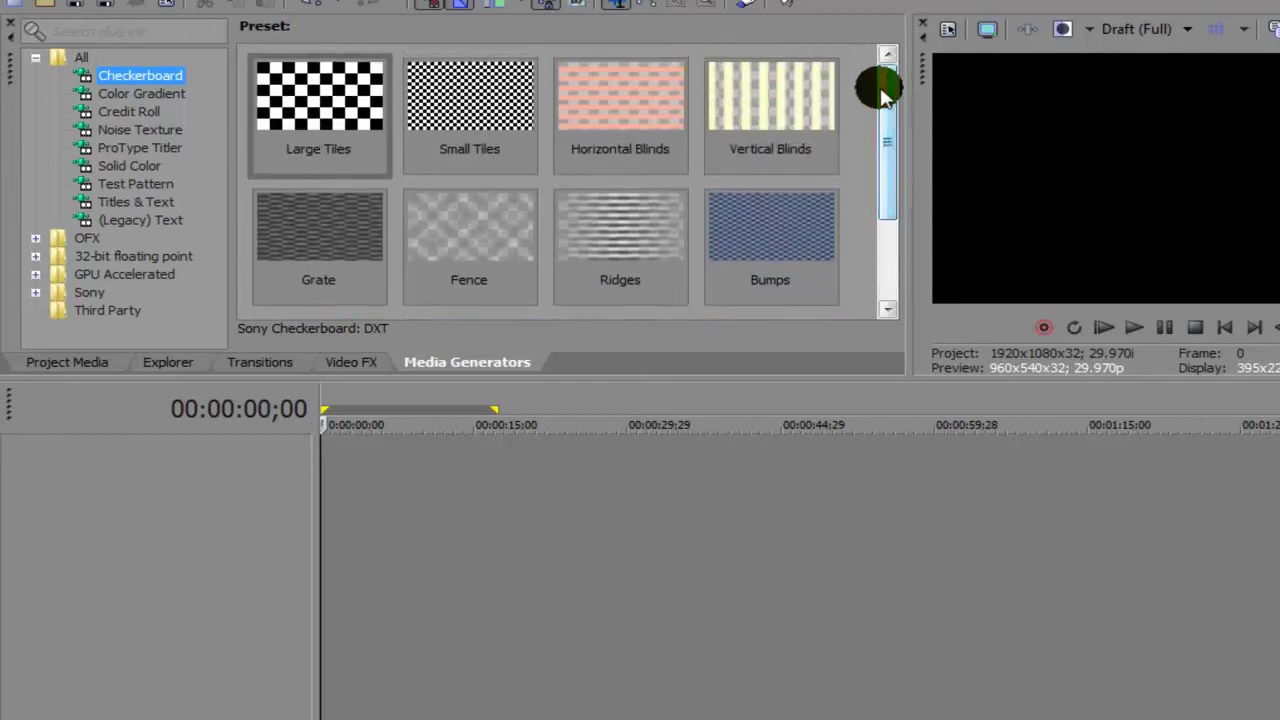
click(160, 94)
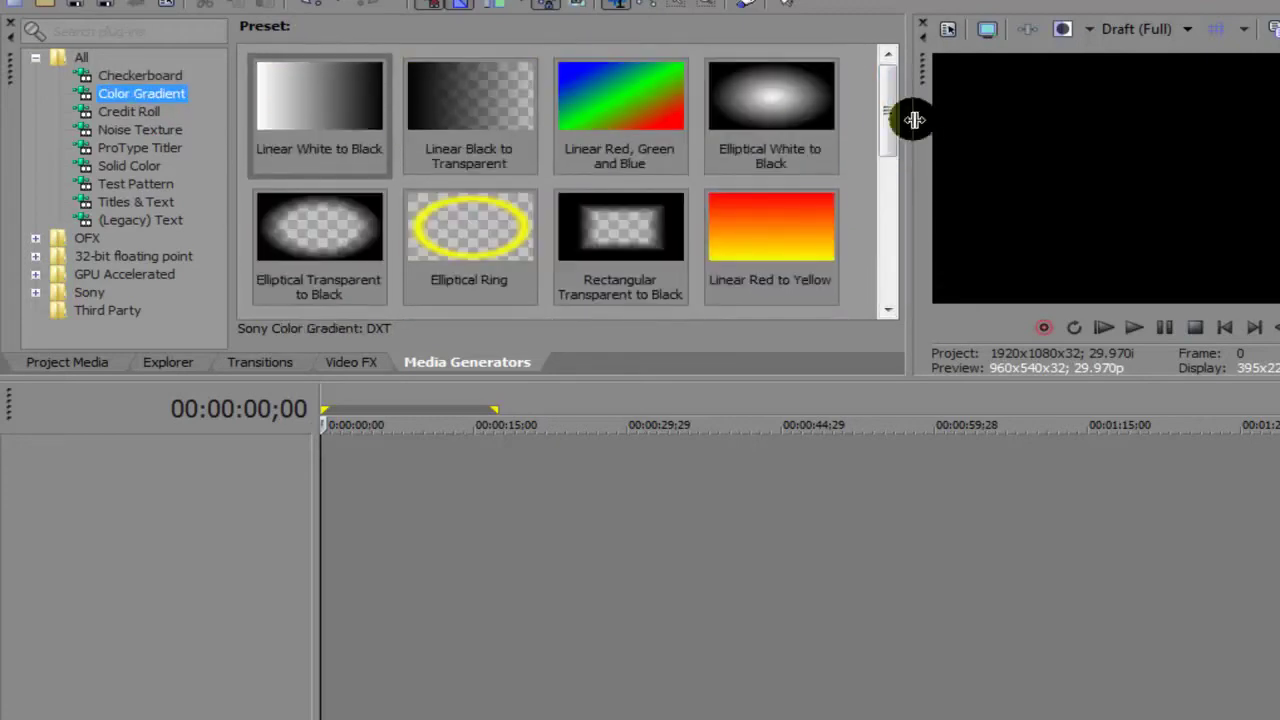
mouse_move(885, 122)
mouse_down()
mouse_move(886, 251)
mouse_move(871, 114)
mouse_up()
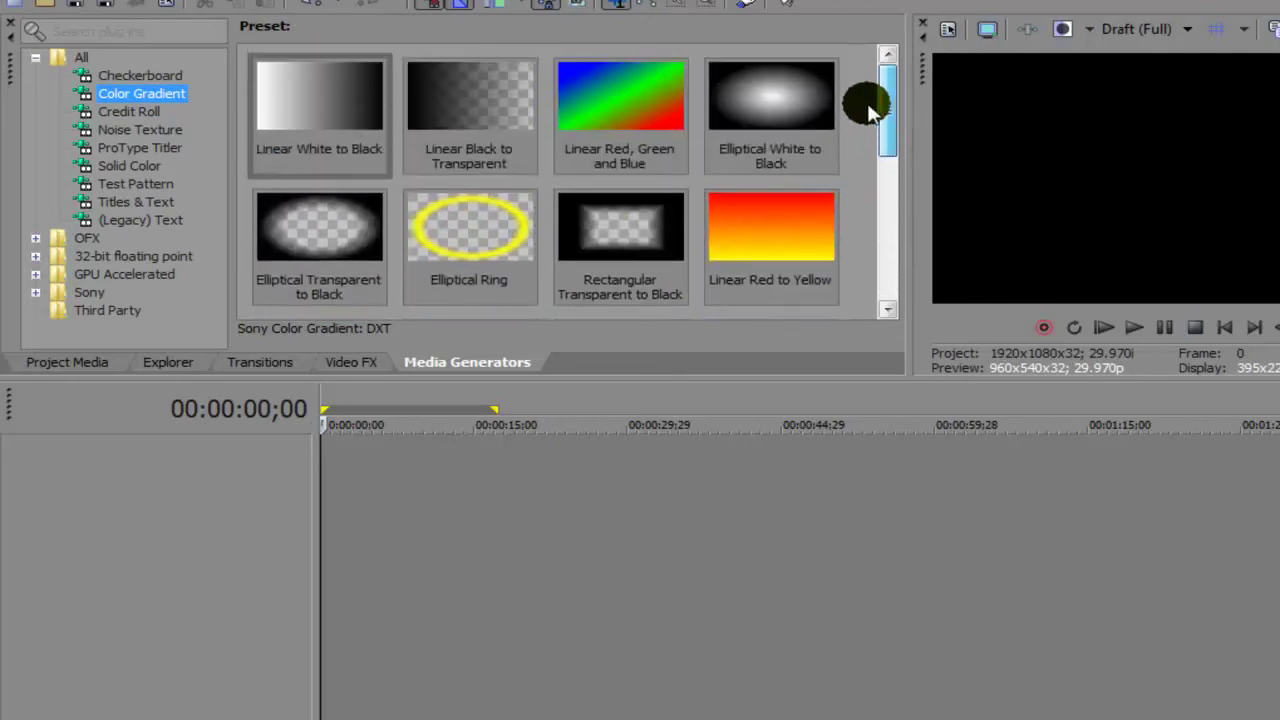
- Examine the Credit Roll, ProType Titler, Solid Color, Test Pattern and Titles & Text generator presets
click(138, 108)
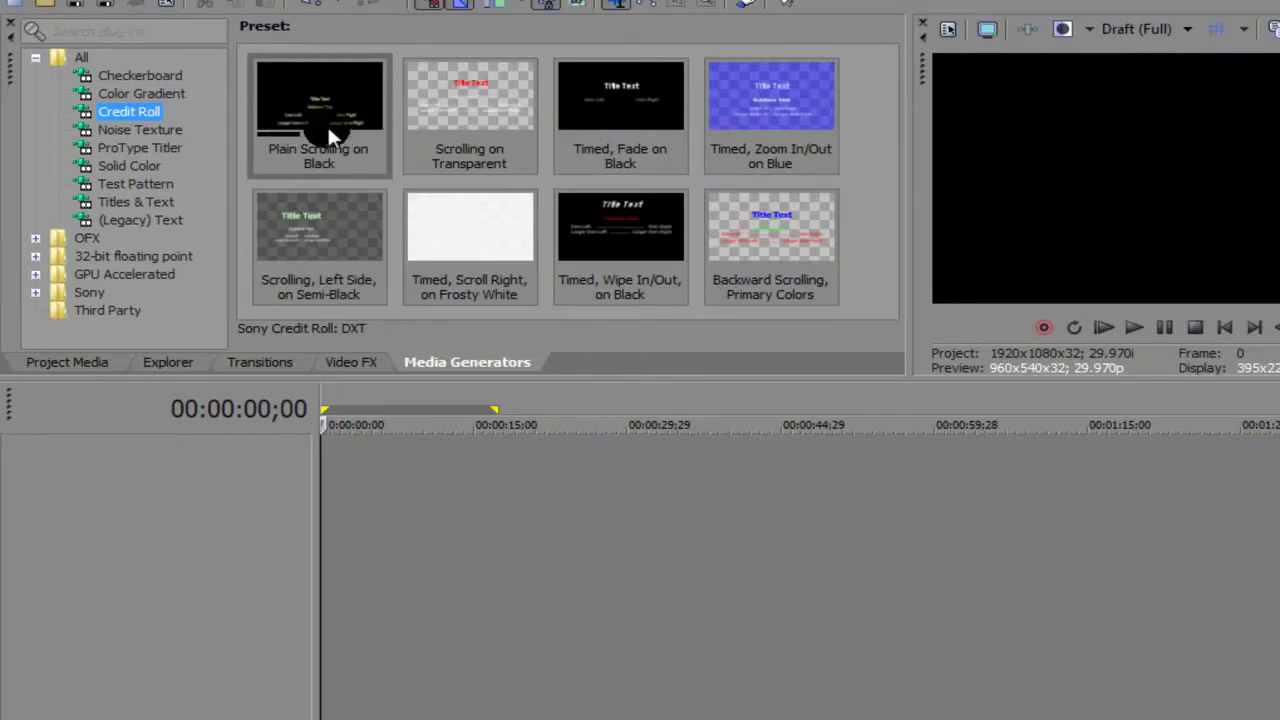
click(158, 148)
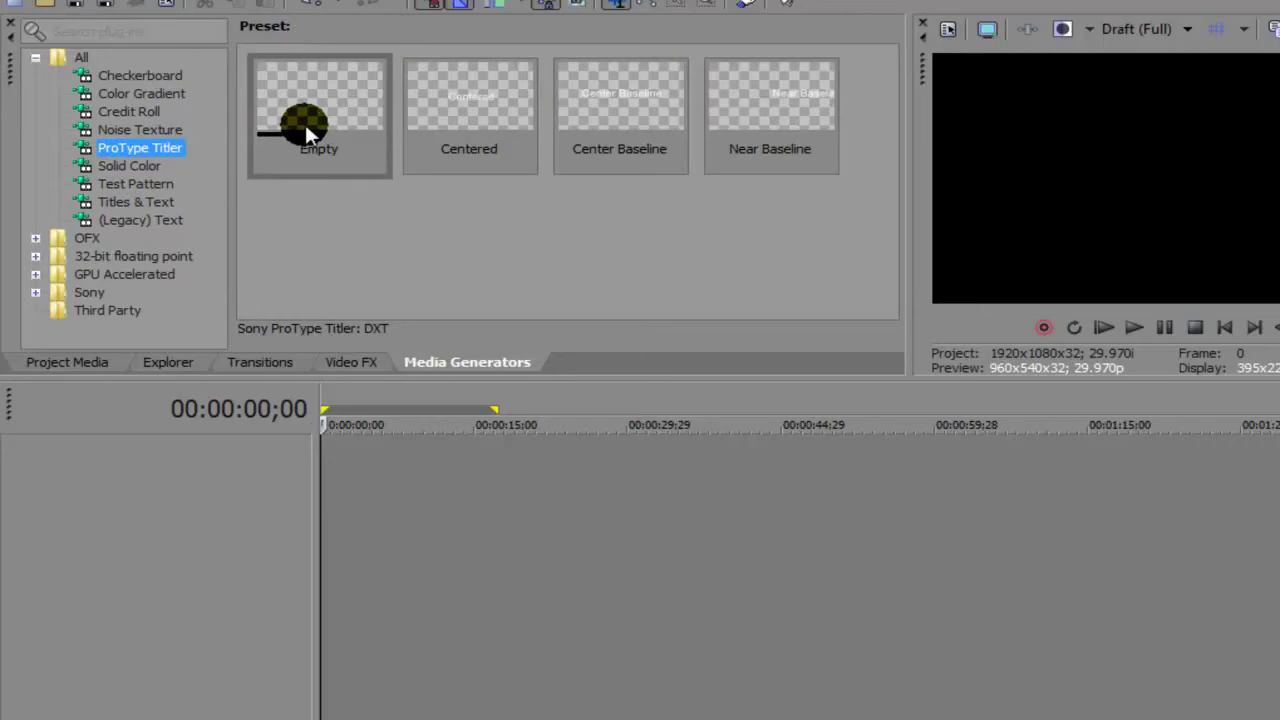
click(137, 165)
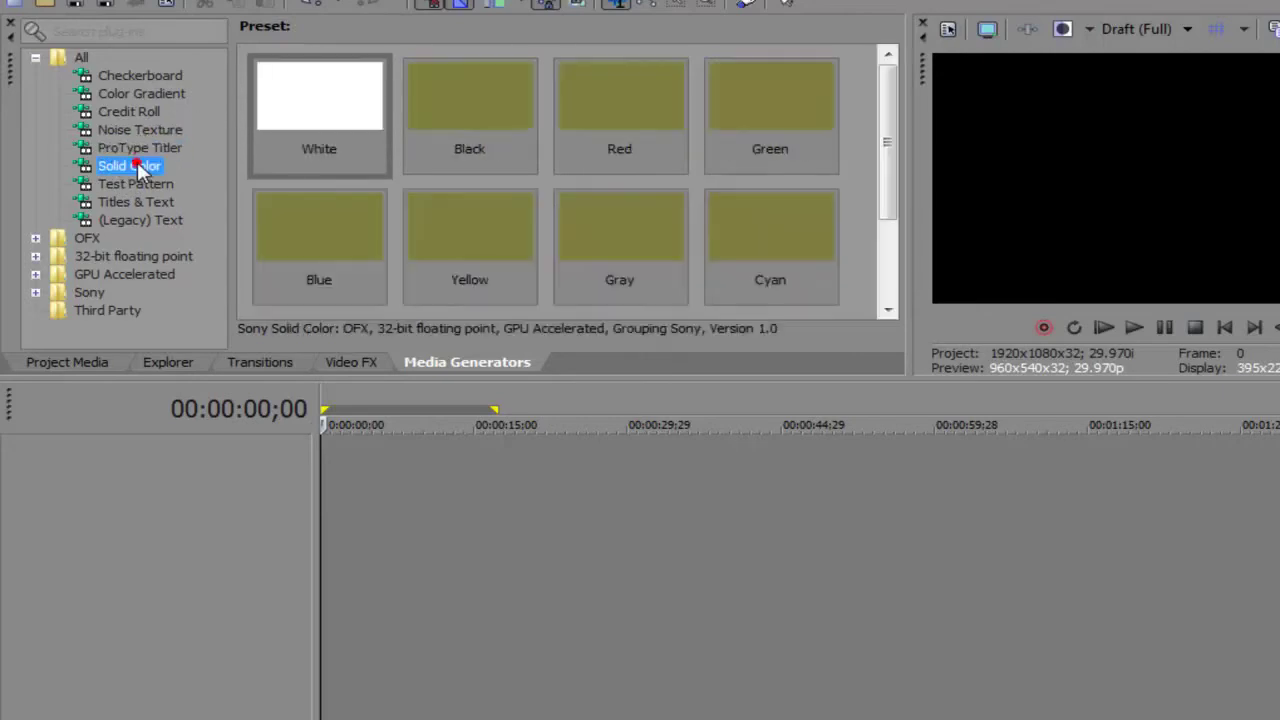
click(135, 184)
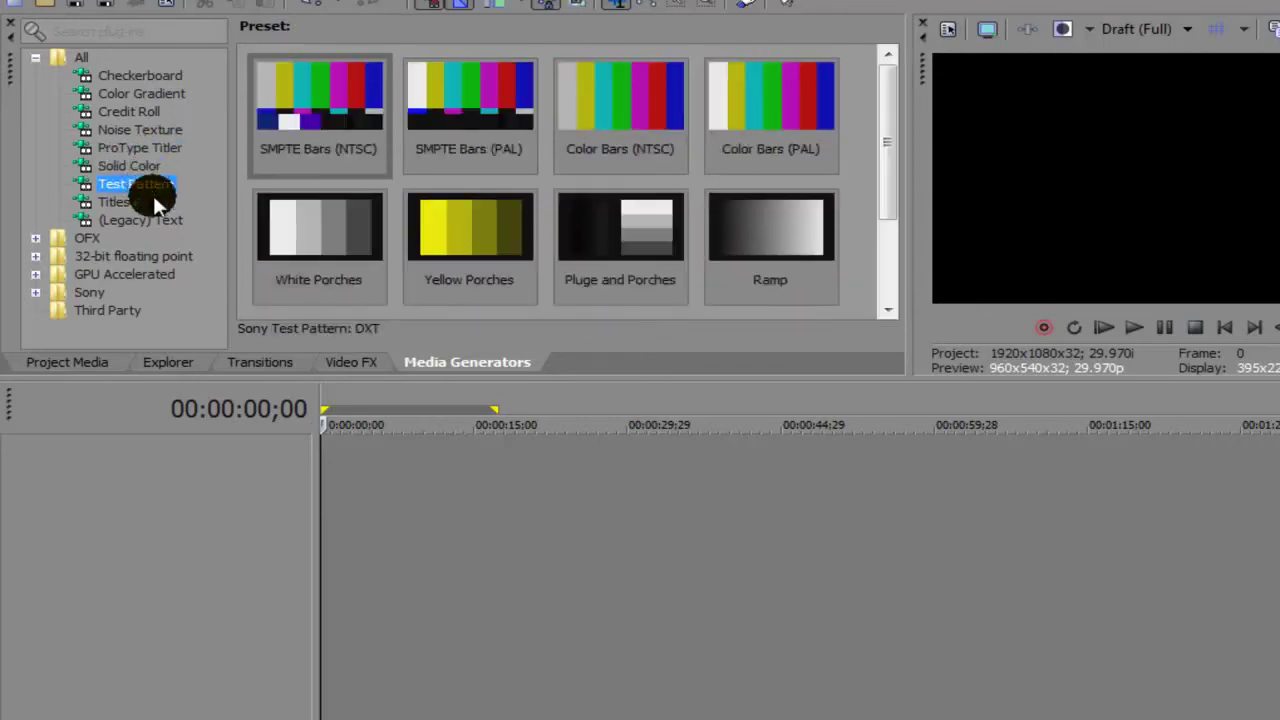
click(155, 202)
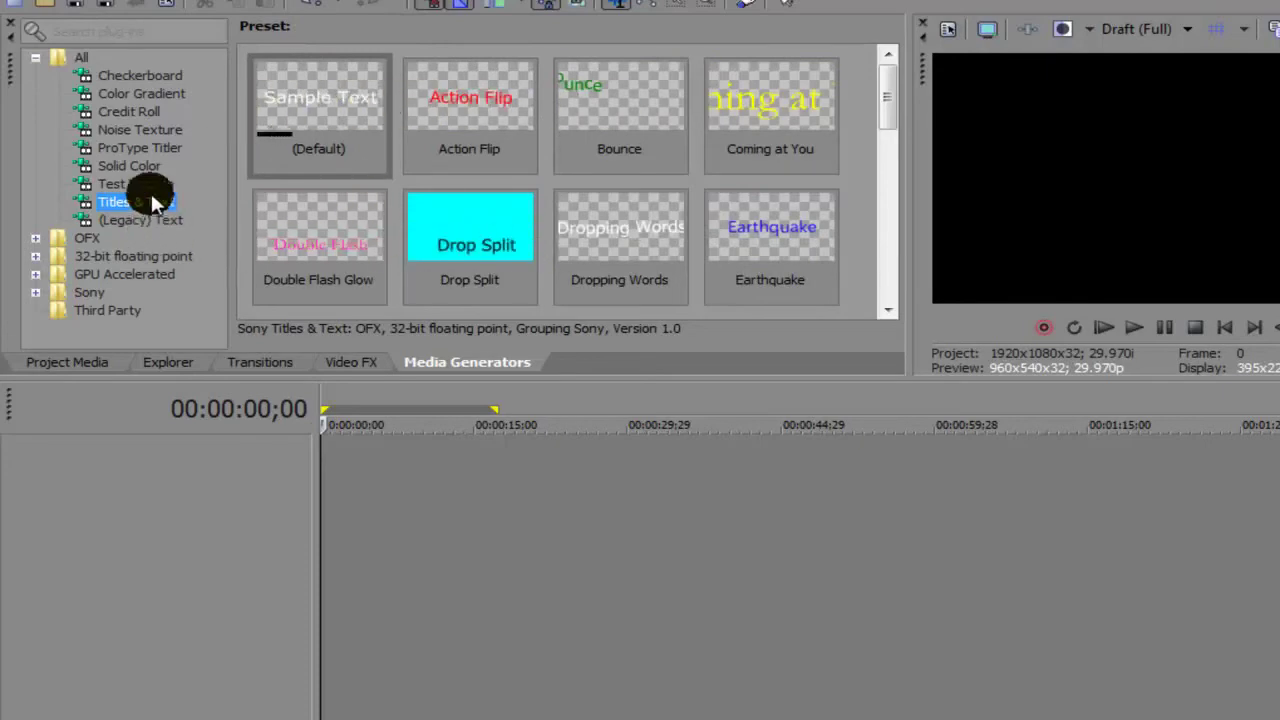
- Show the project media and undock the Video Preview as an enlarged floating window
click(95, 362)
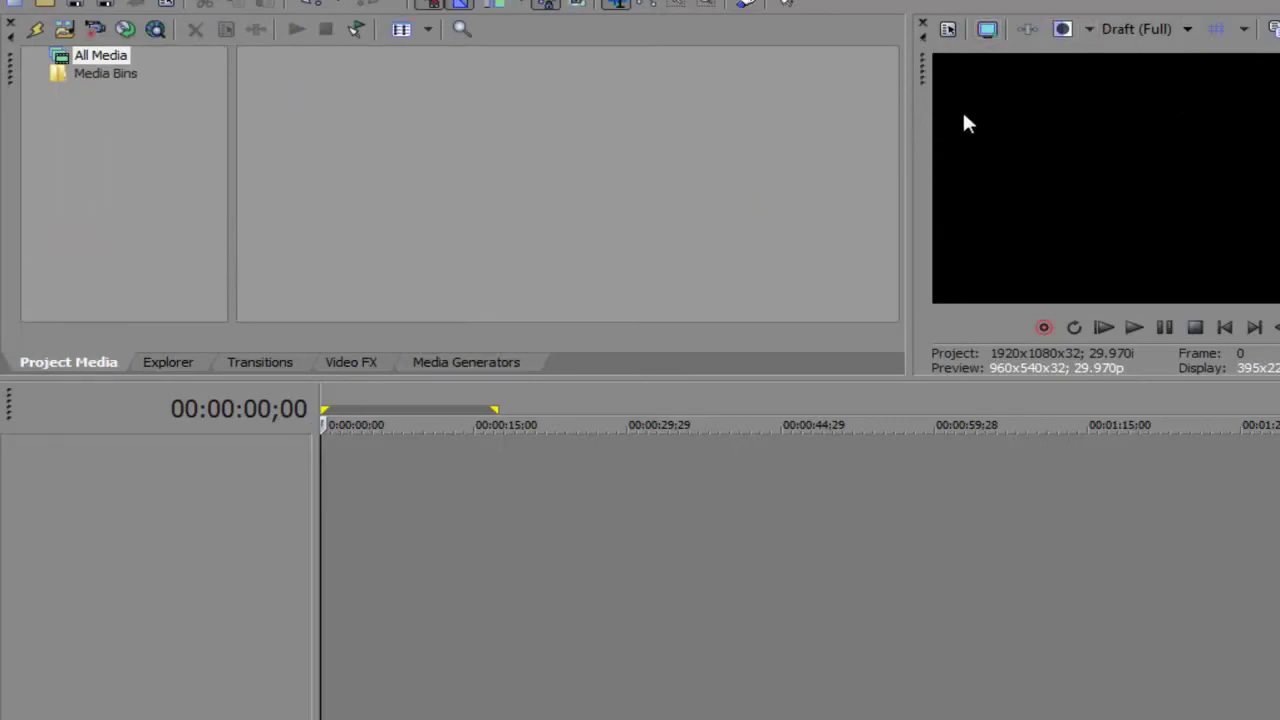
drag(920, 78, 101, 258)
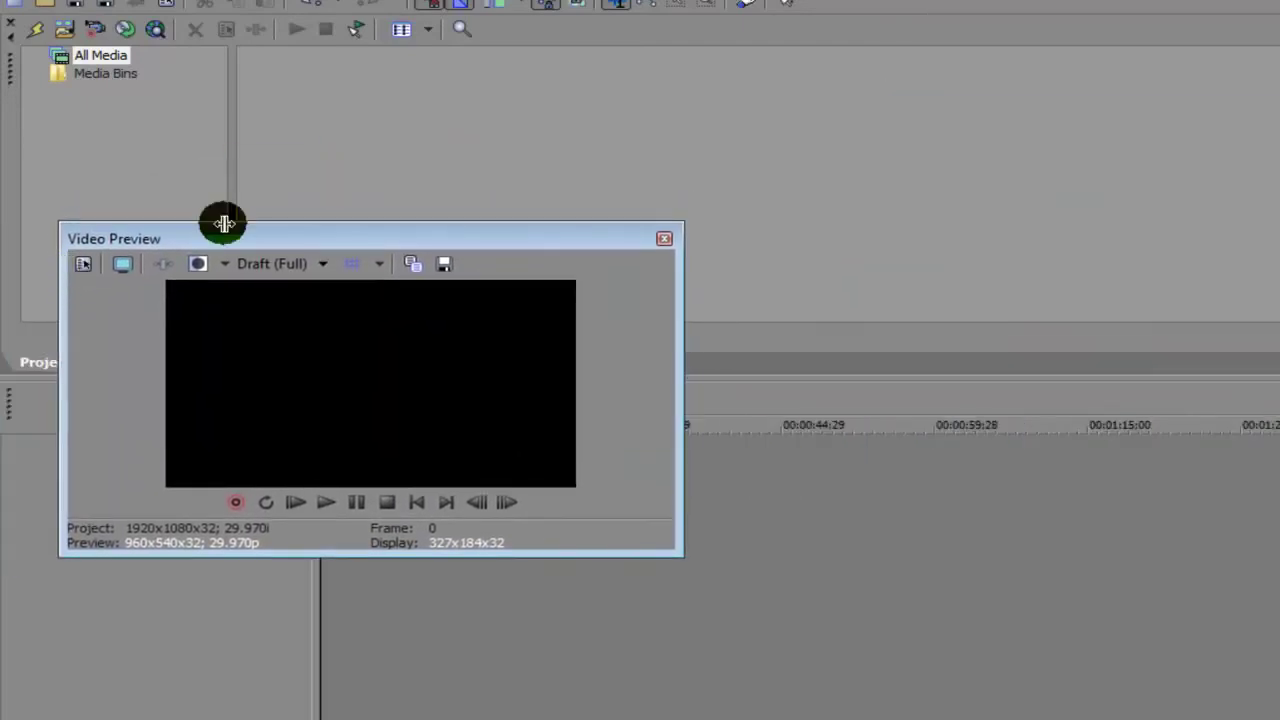
drag(249, 222, 297, 97)
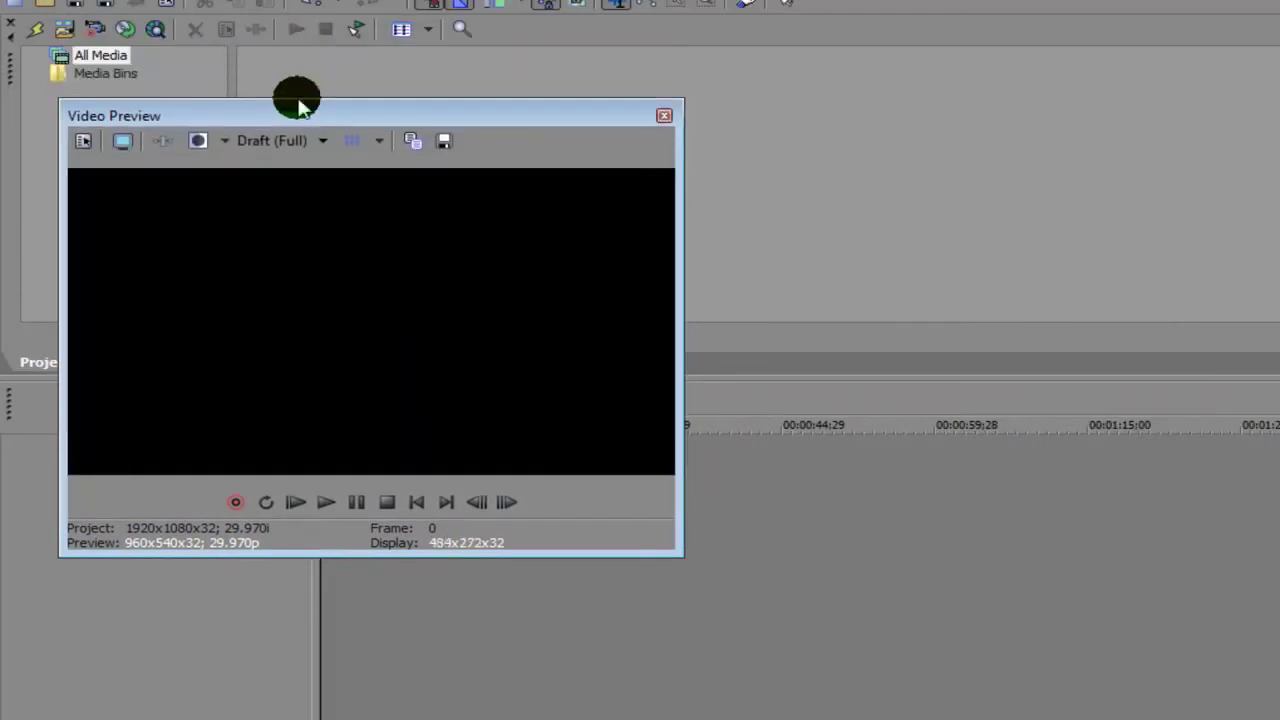
drag(350, 160, 936, 226)
- Float the Master Bus and the Time Display as separate windows and reposition the floating Video Preview over the workspace
drag(1145, 190, 14, 54)
drag(943, 234, 626, 220)
drag(517, 206, 517, 234)
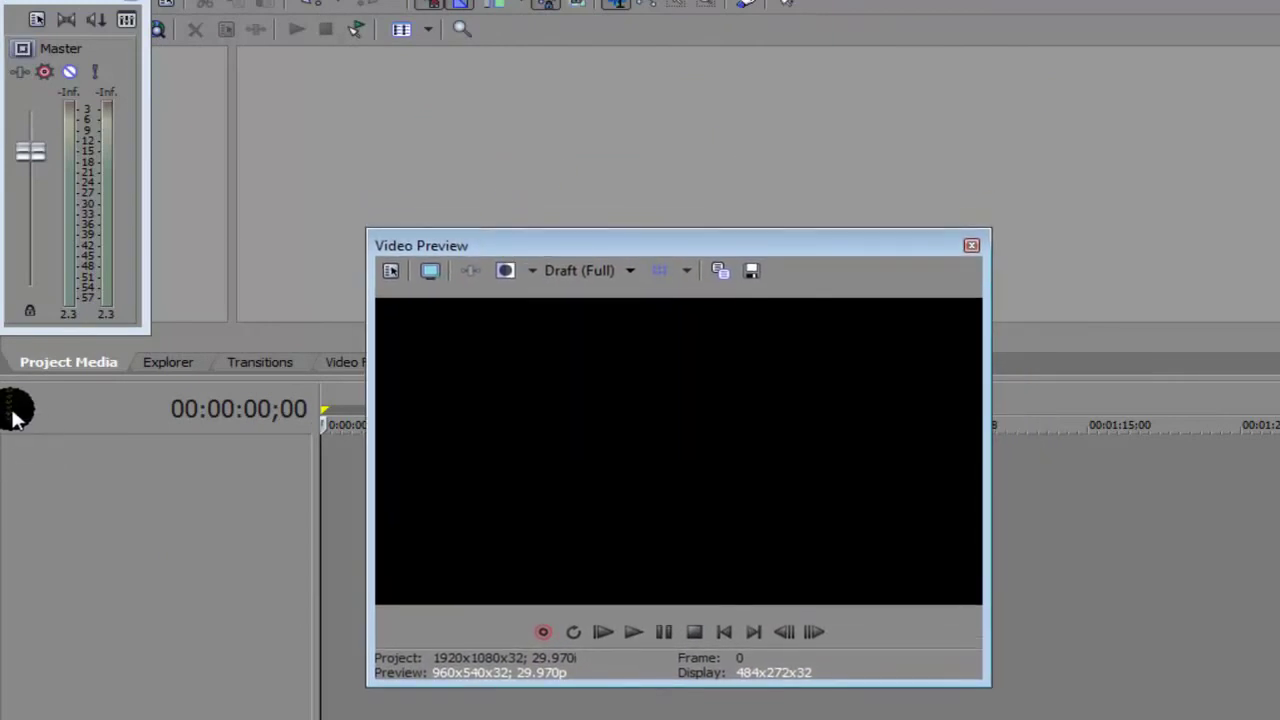
drag(10, 408, 1069, 109)
- Place the timeline cursor at 00:01:19;11 and mark a short loop region at the start of the timeline
drag(1165, 397, 1195, 313)
click(1131, 485)
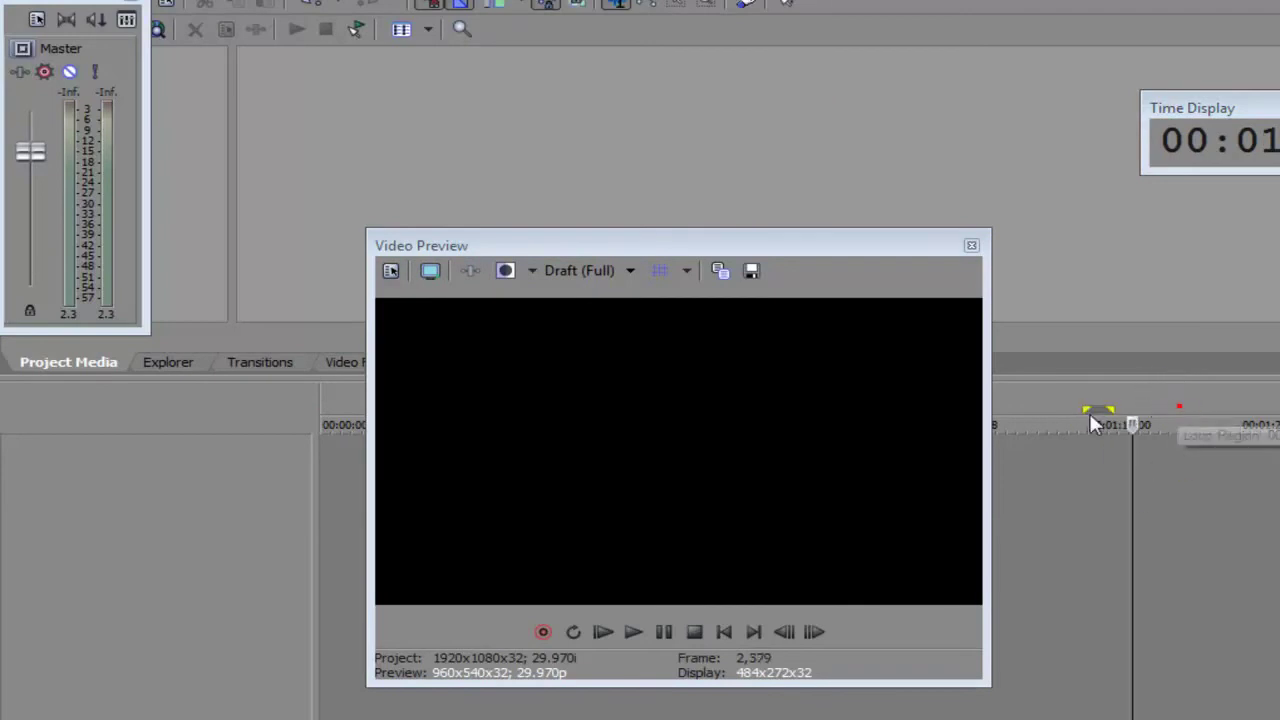
drag(313, 425, 345, 424)
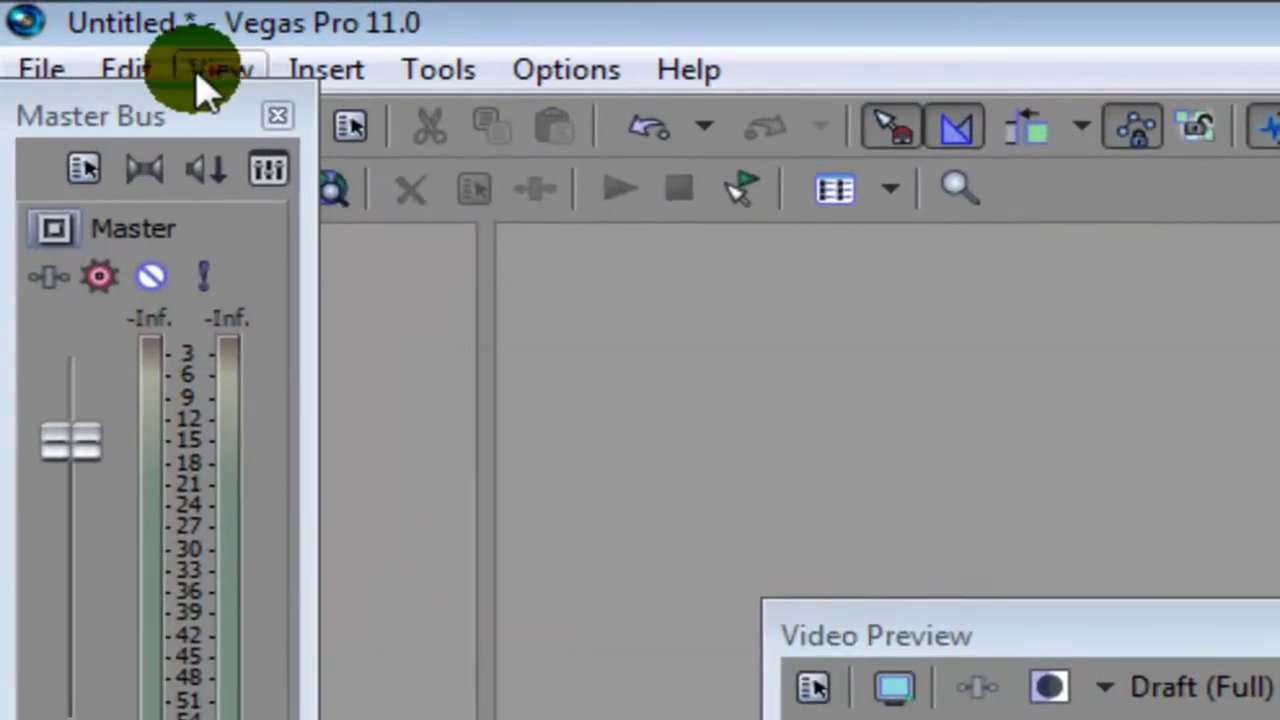
- Restore the Default Layout of the windows and move the timeline cursor to 00:00:29;16
click(205, 80)
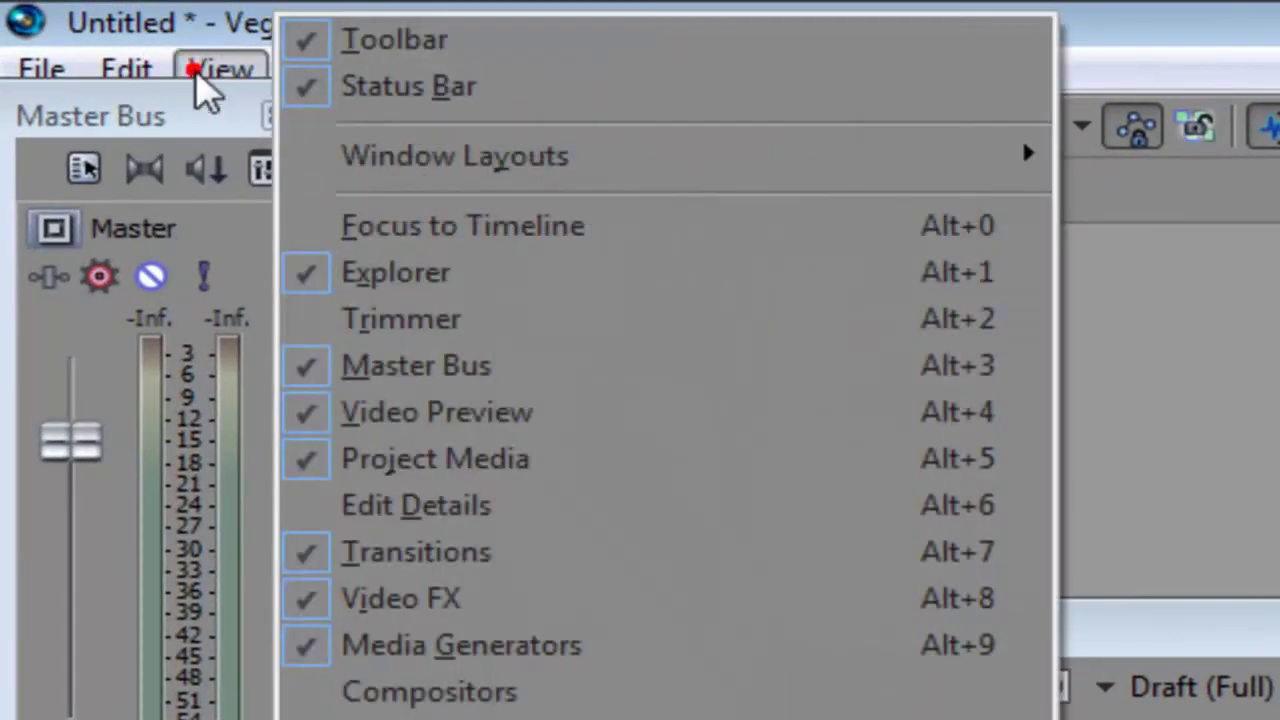
click(345, 185)
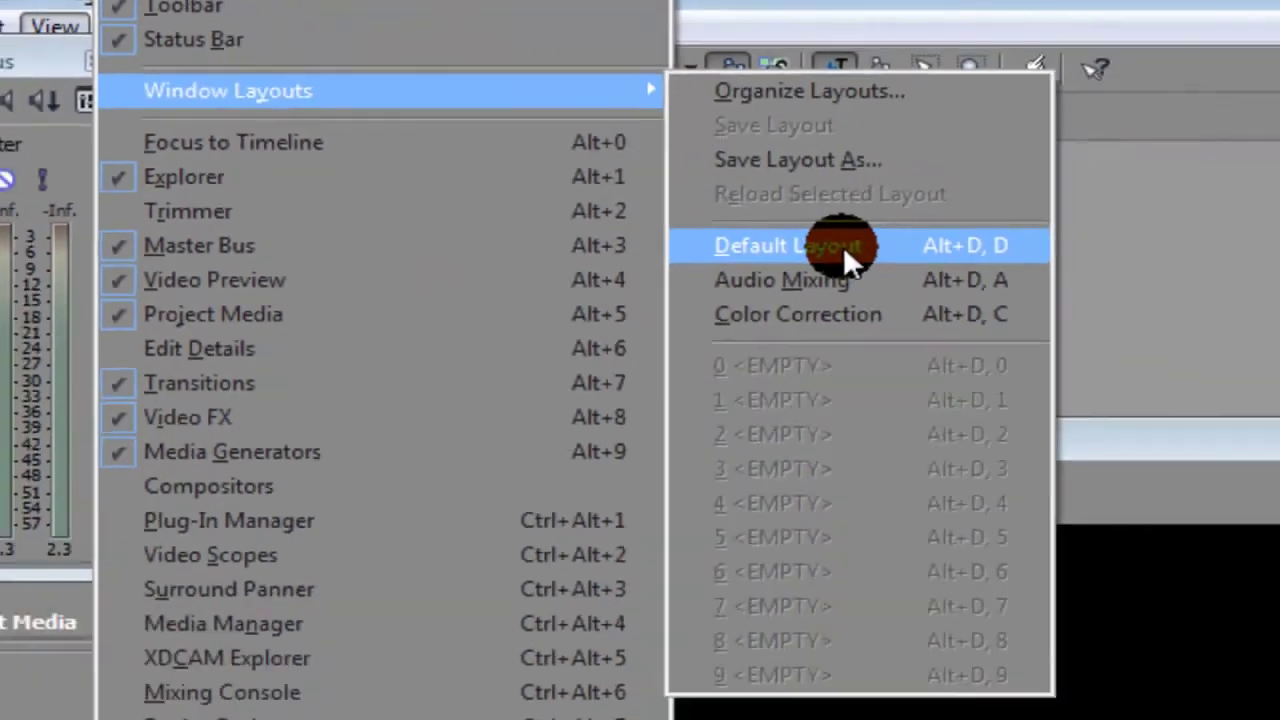
click(1100, 365)
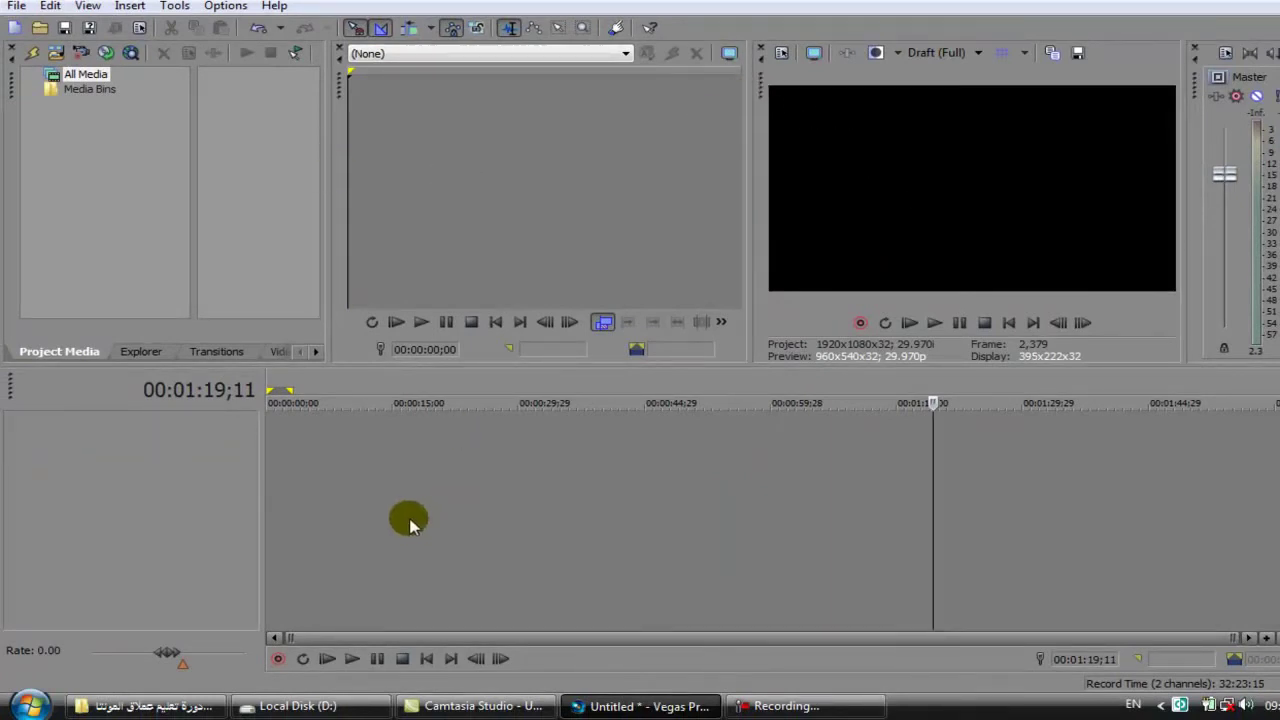
click(514, 532)
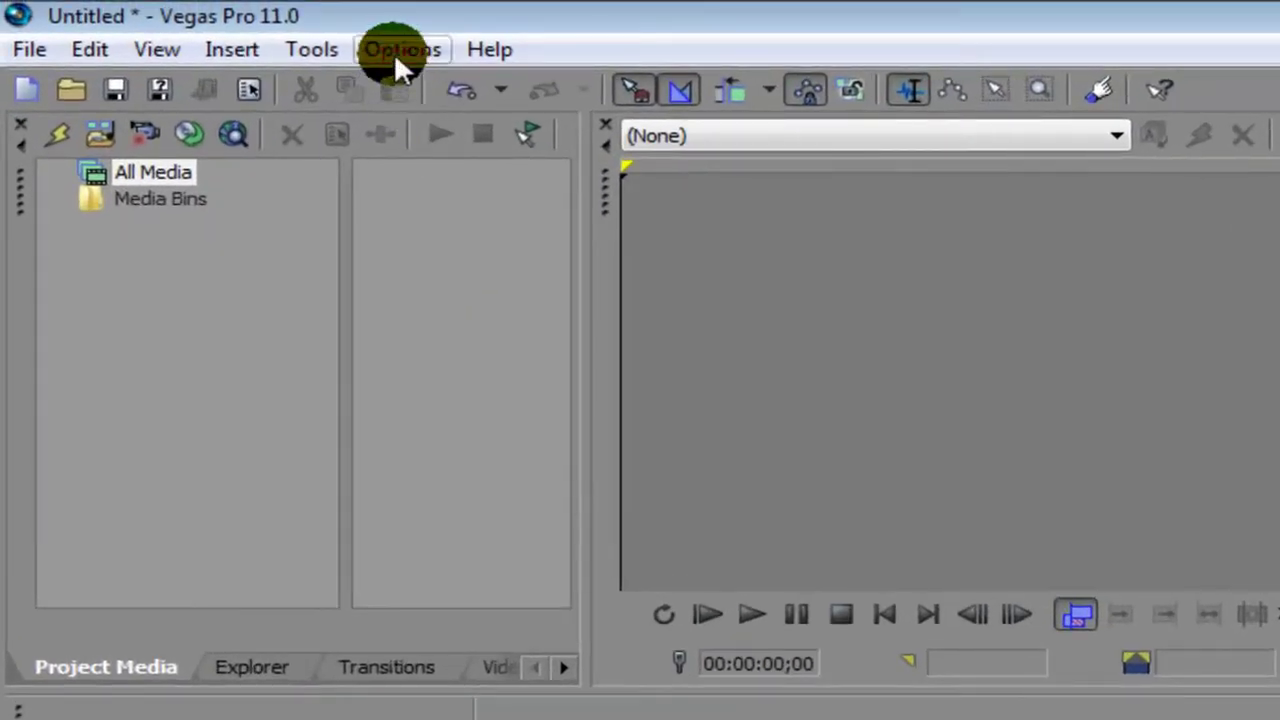
- Turn off displaying the timeline at the bottom of the main window in the display preferences
click(396, 52)
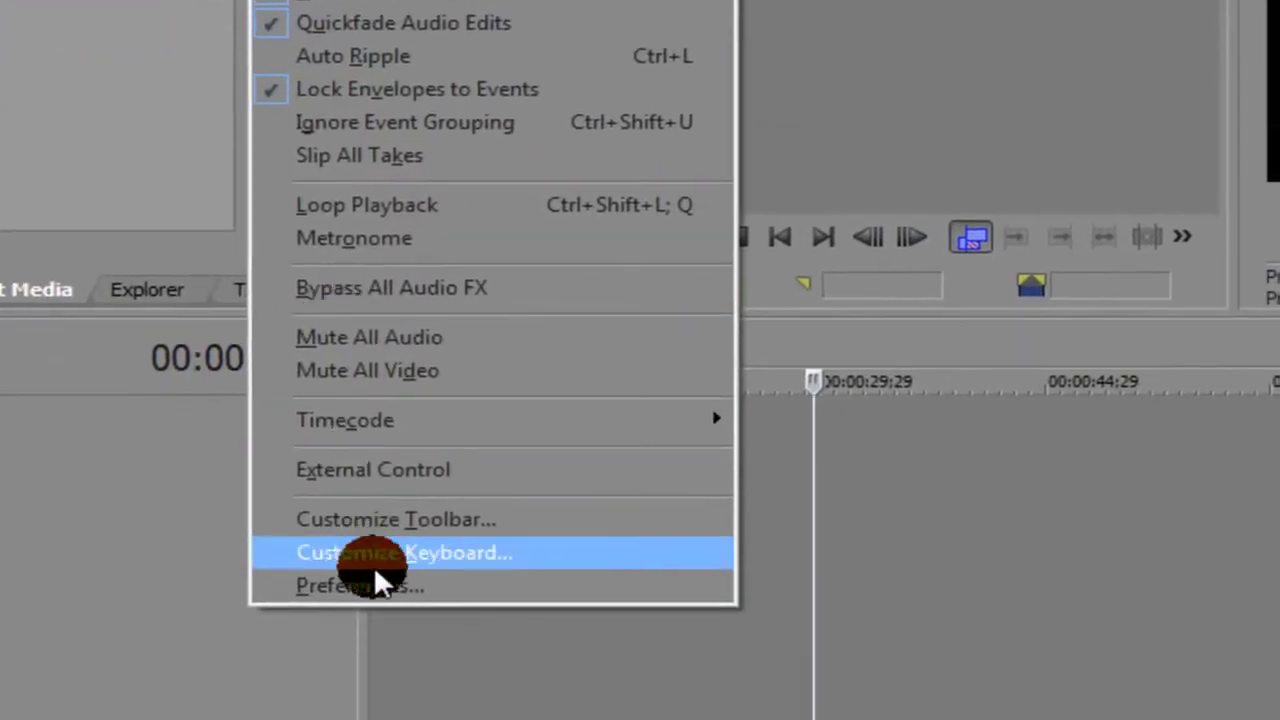
click(370, 587)
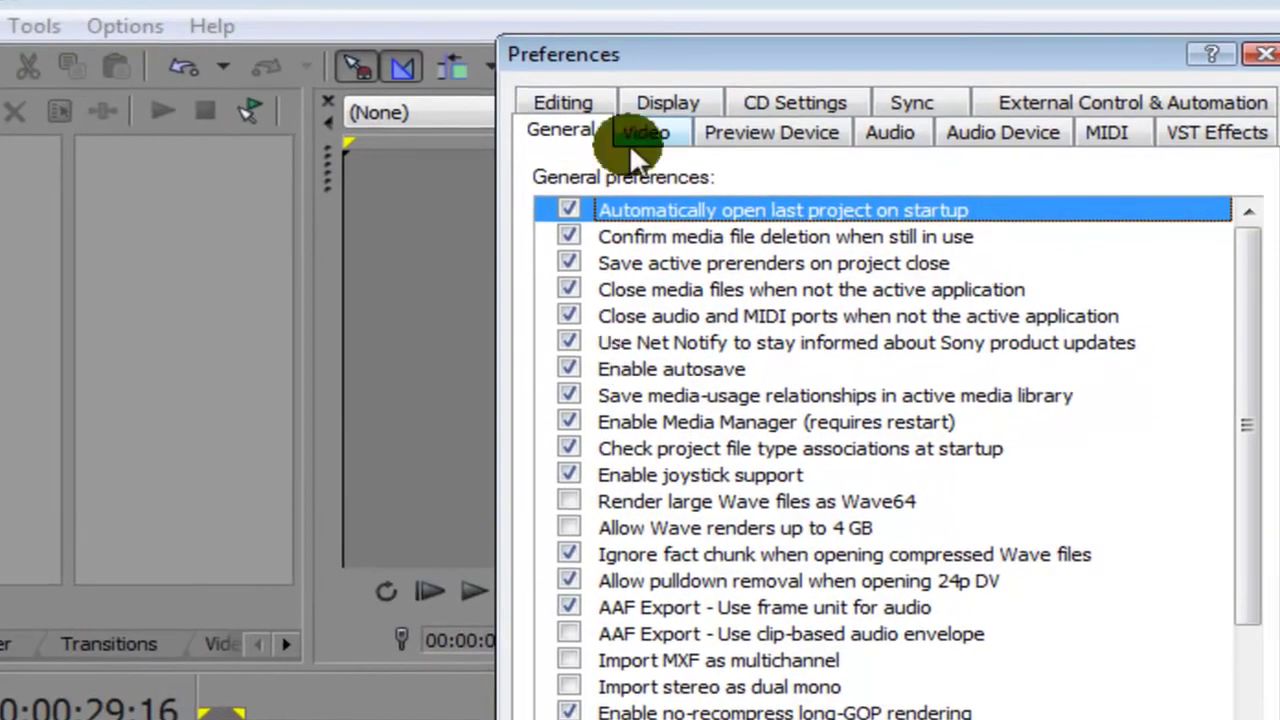
click(662, 103)
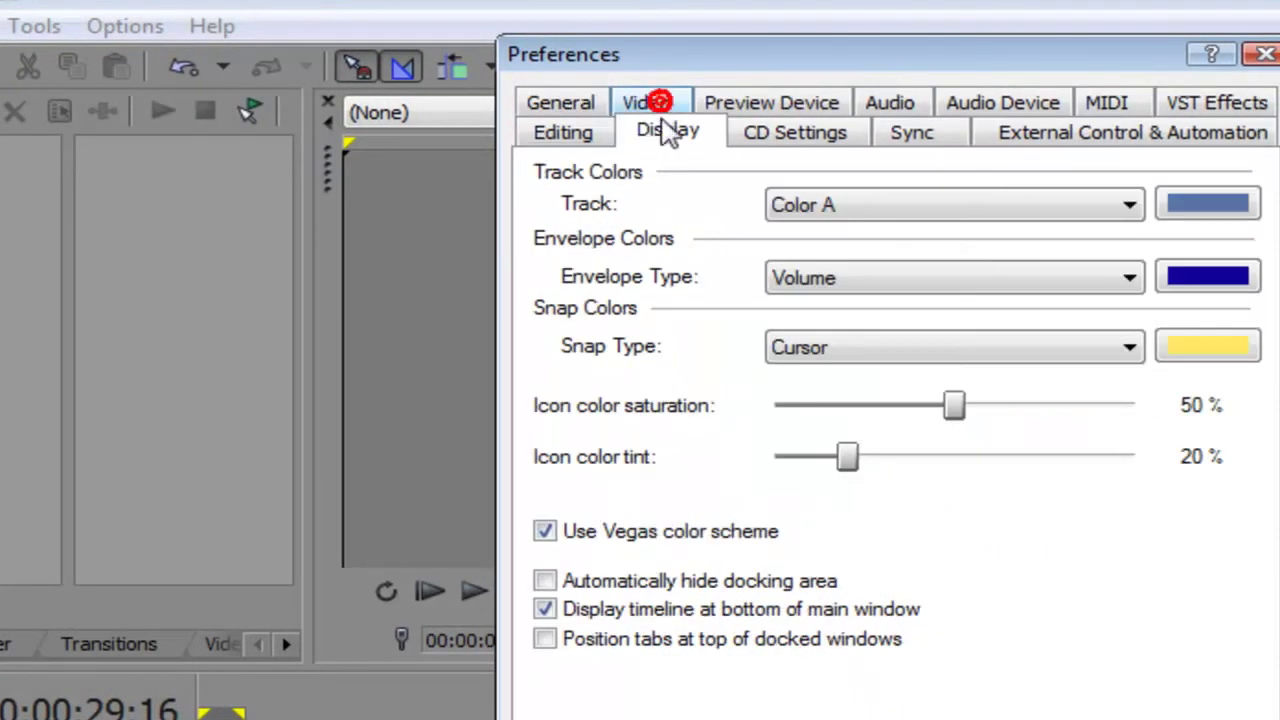
click(543, 607)
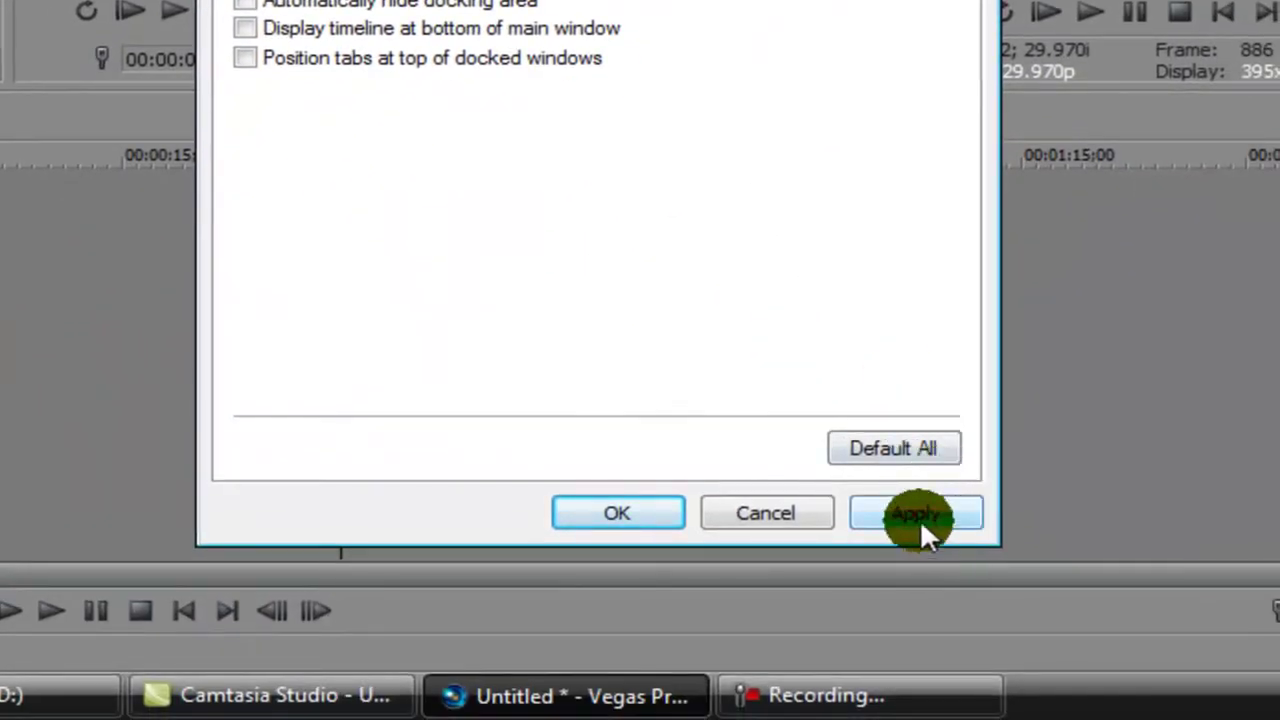
click(918, 516)
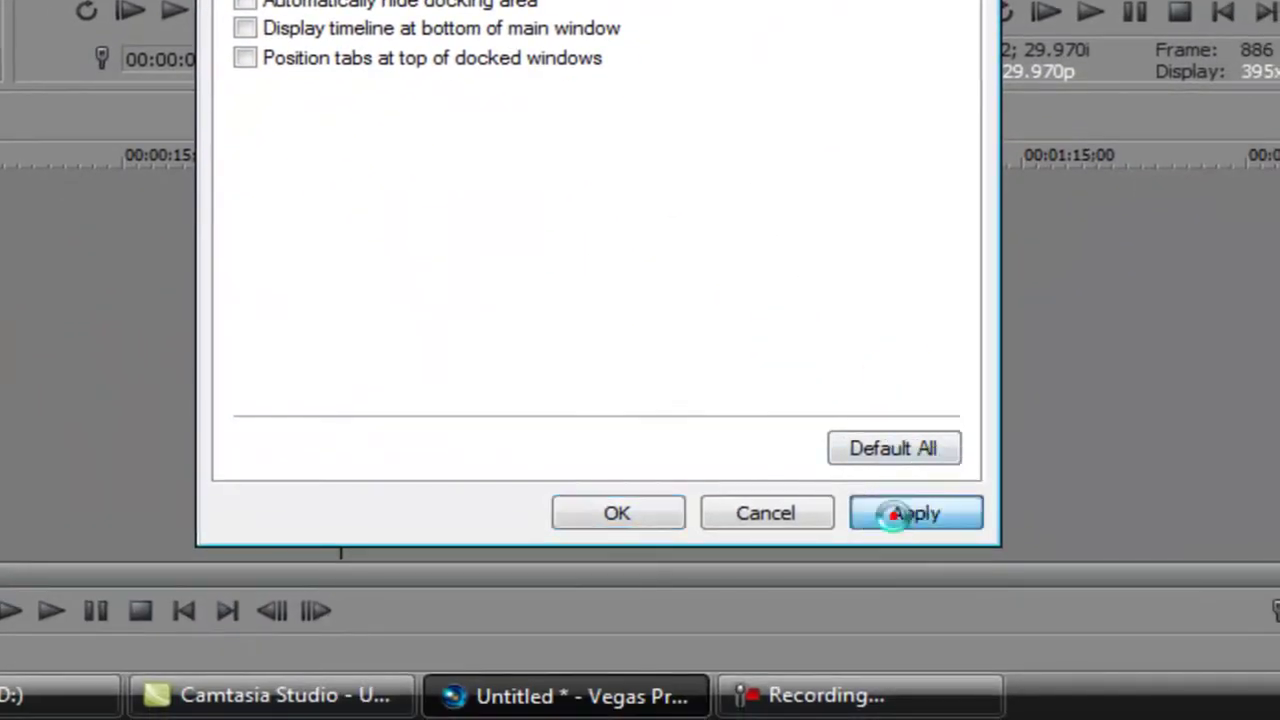
click(605, 505)
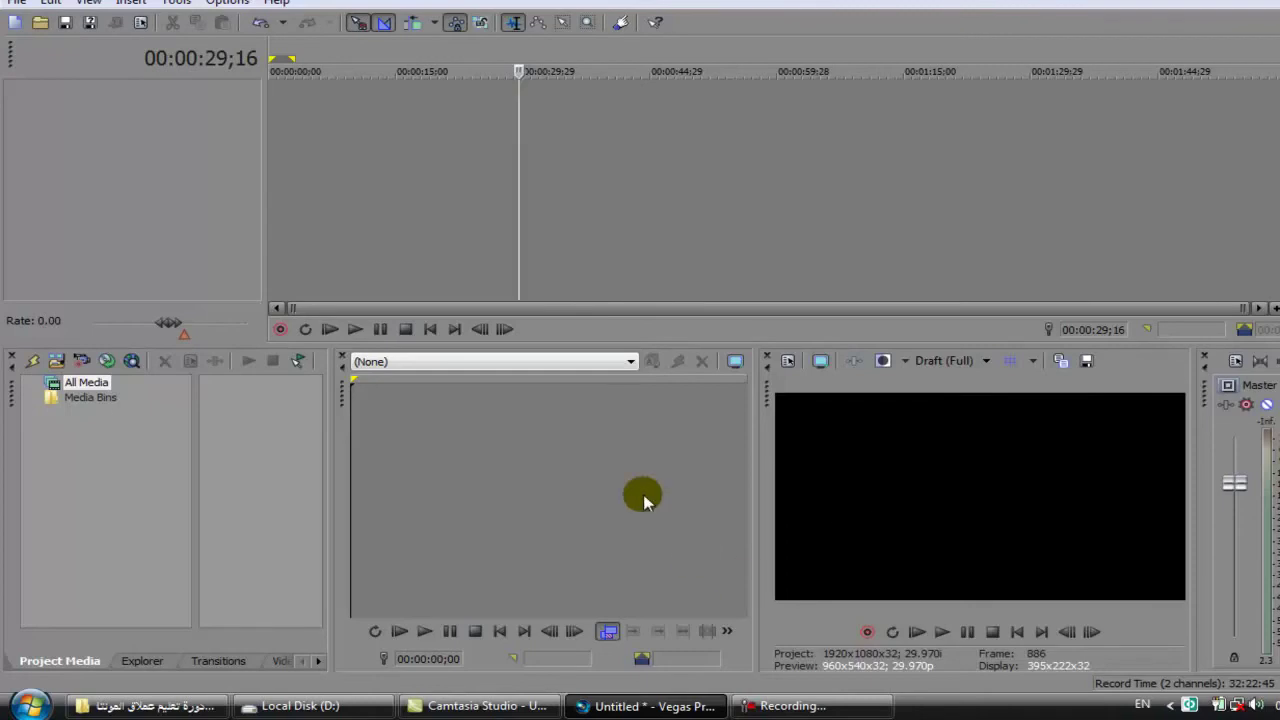
- Re-enable the display preference that places the timeline at the bottom of the main window
click(224, 3)
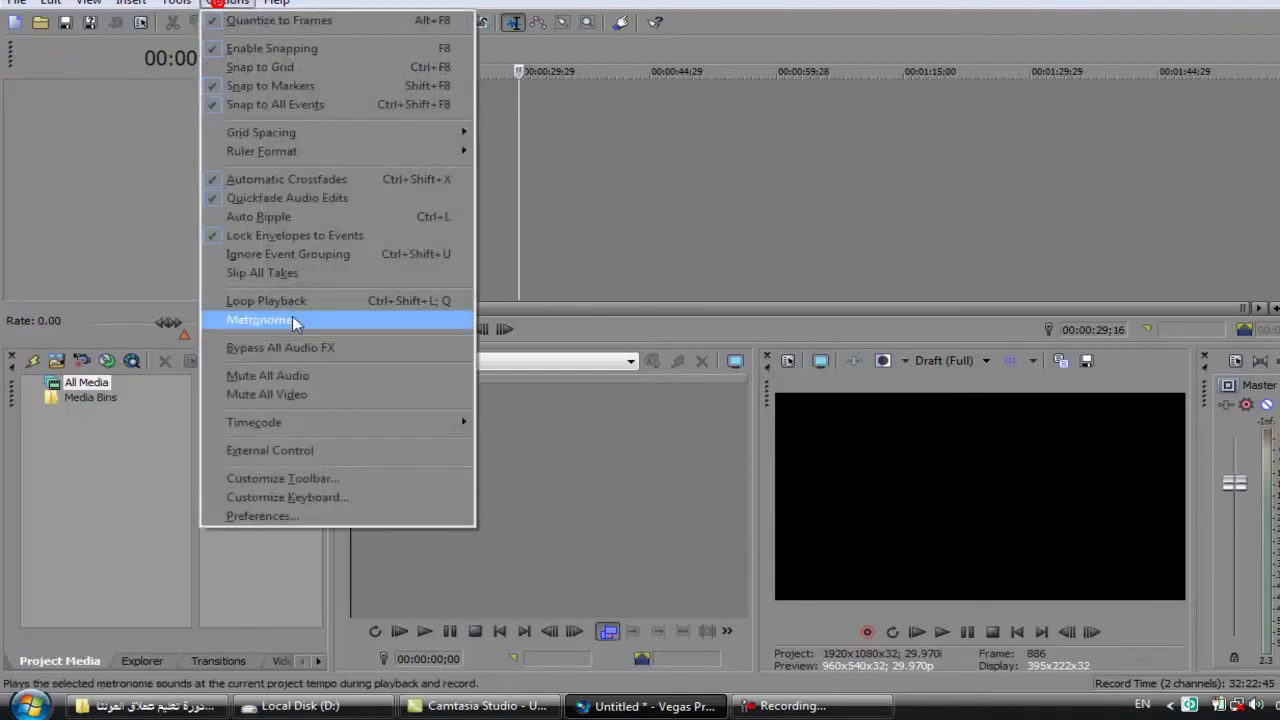
click(318, 515)
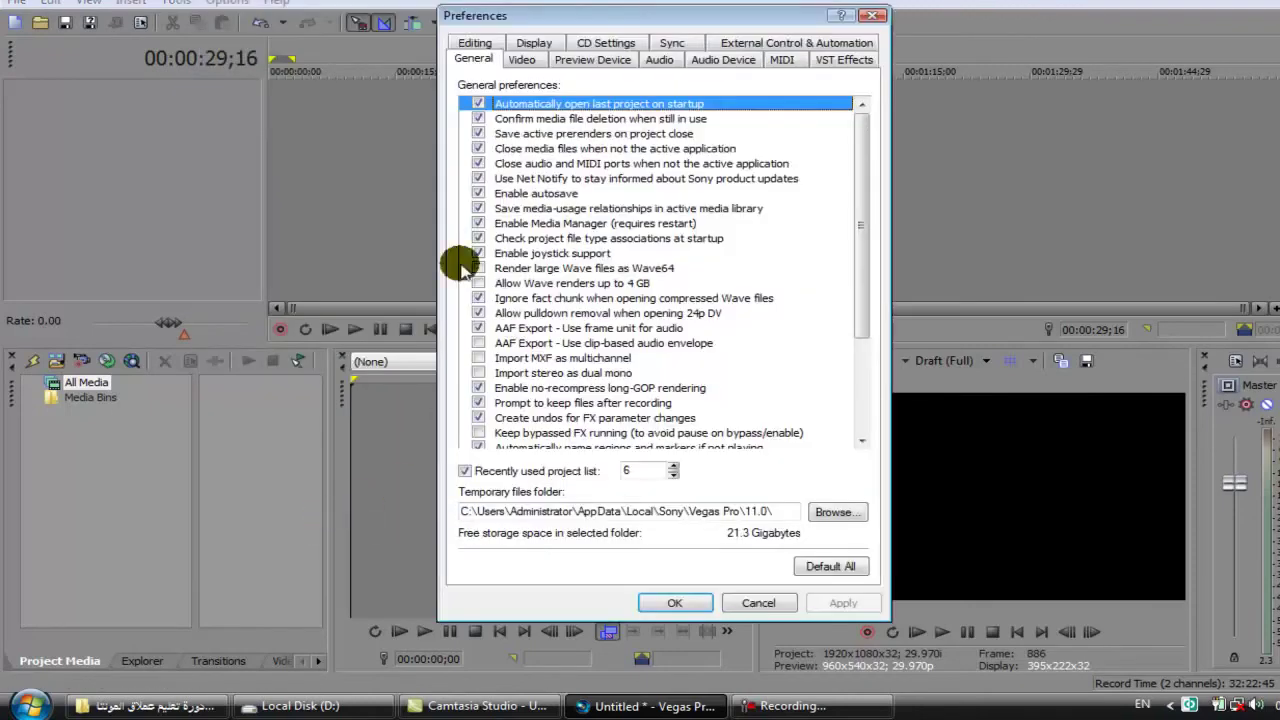
click(530, 43)
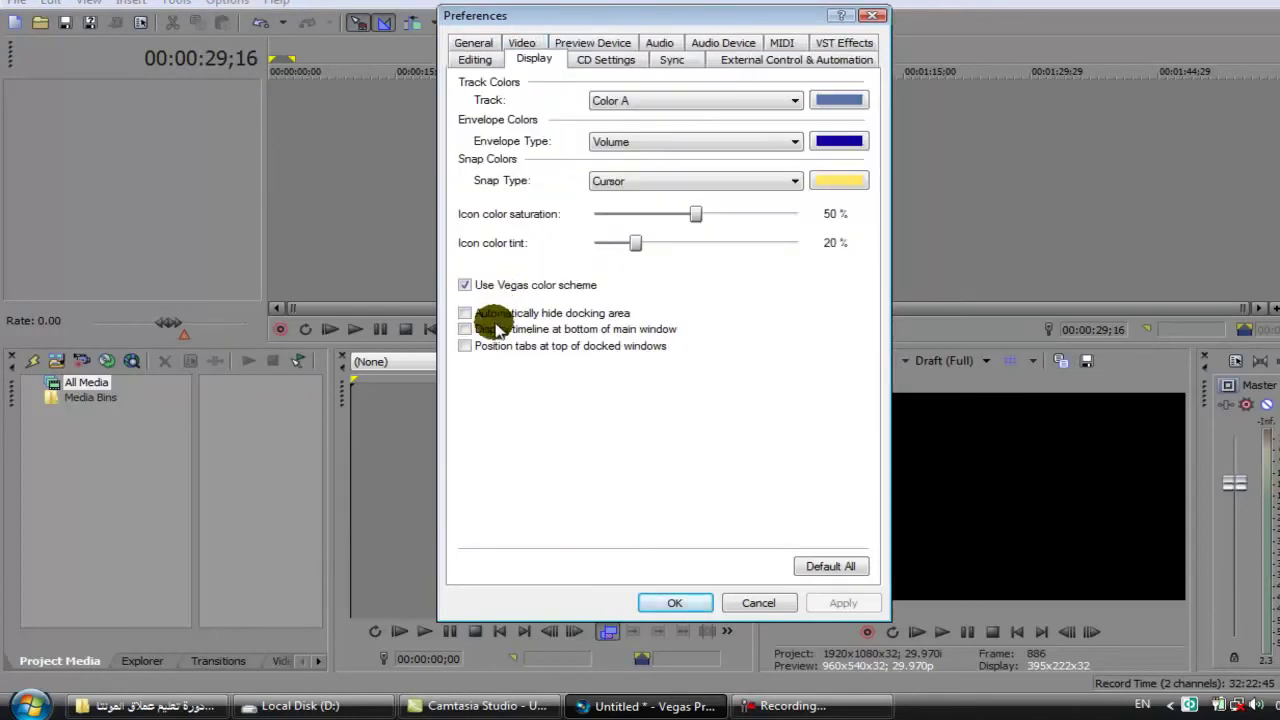
click(668, 602)
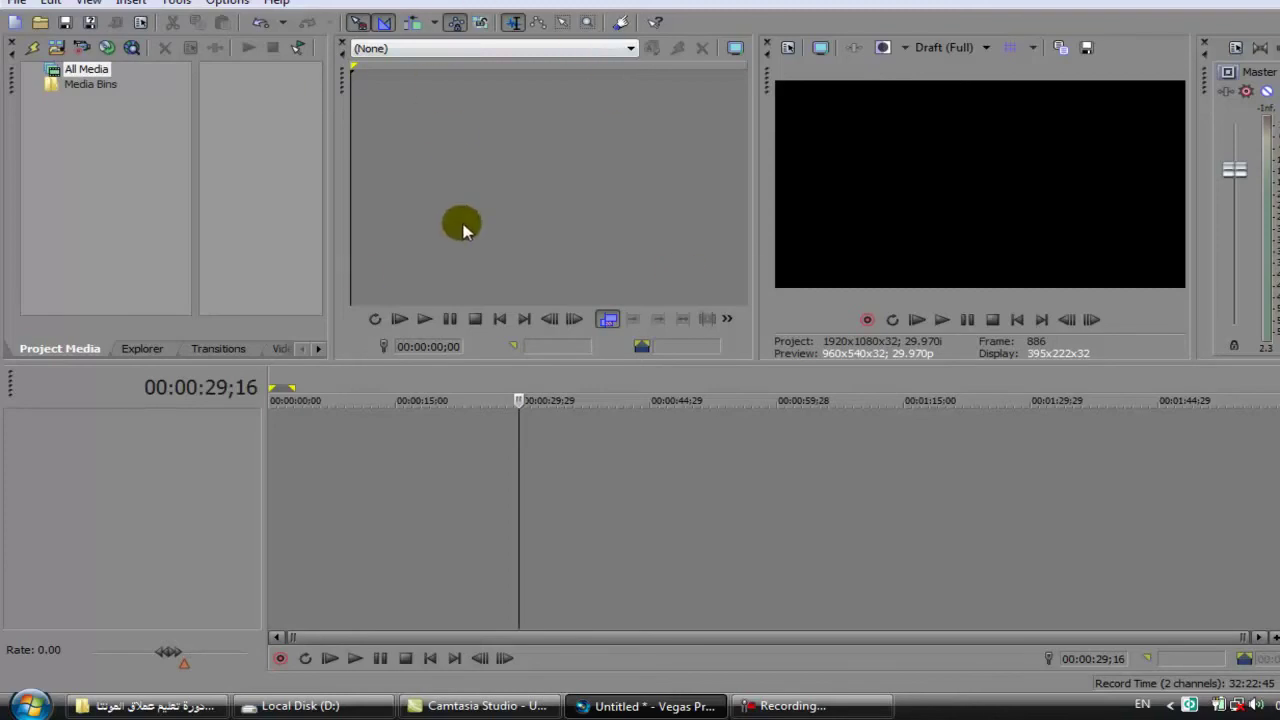
- Turn off the Vegas color scheme in the display preferences and acknowledge the restart notice
click(222, 5)
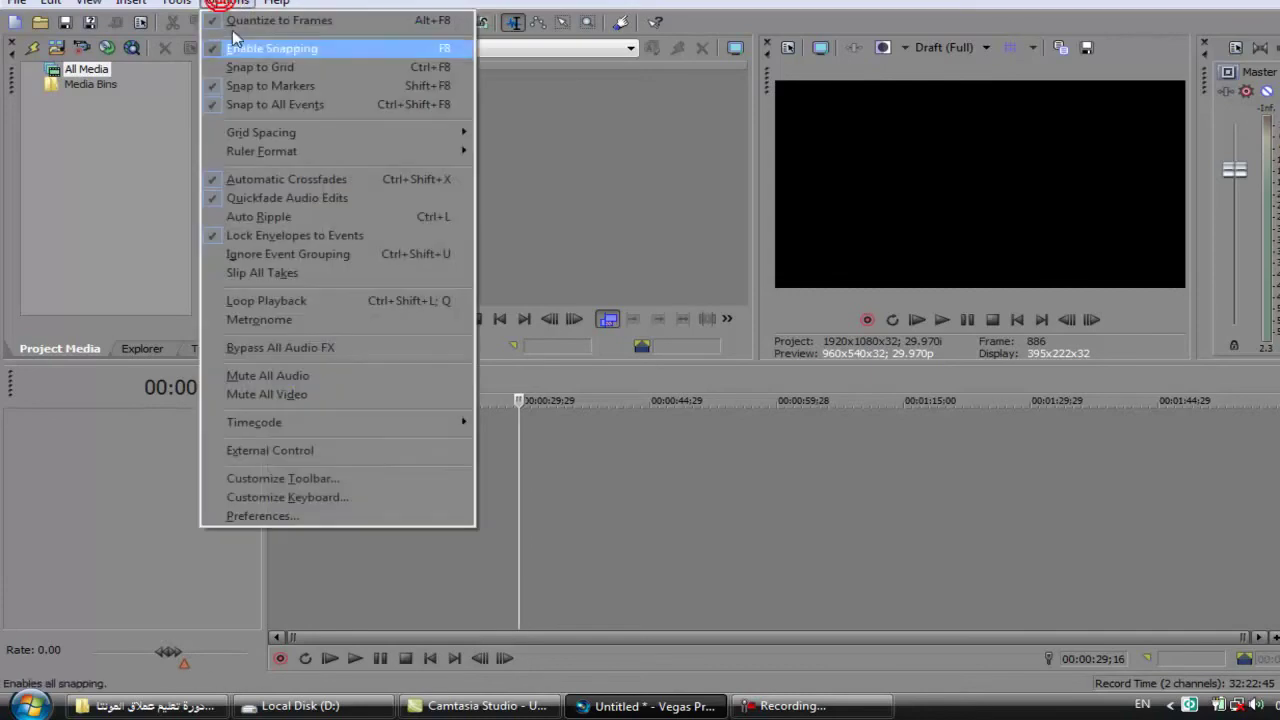
click(280, 517)
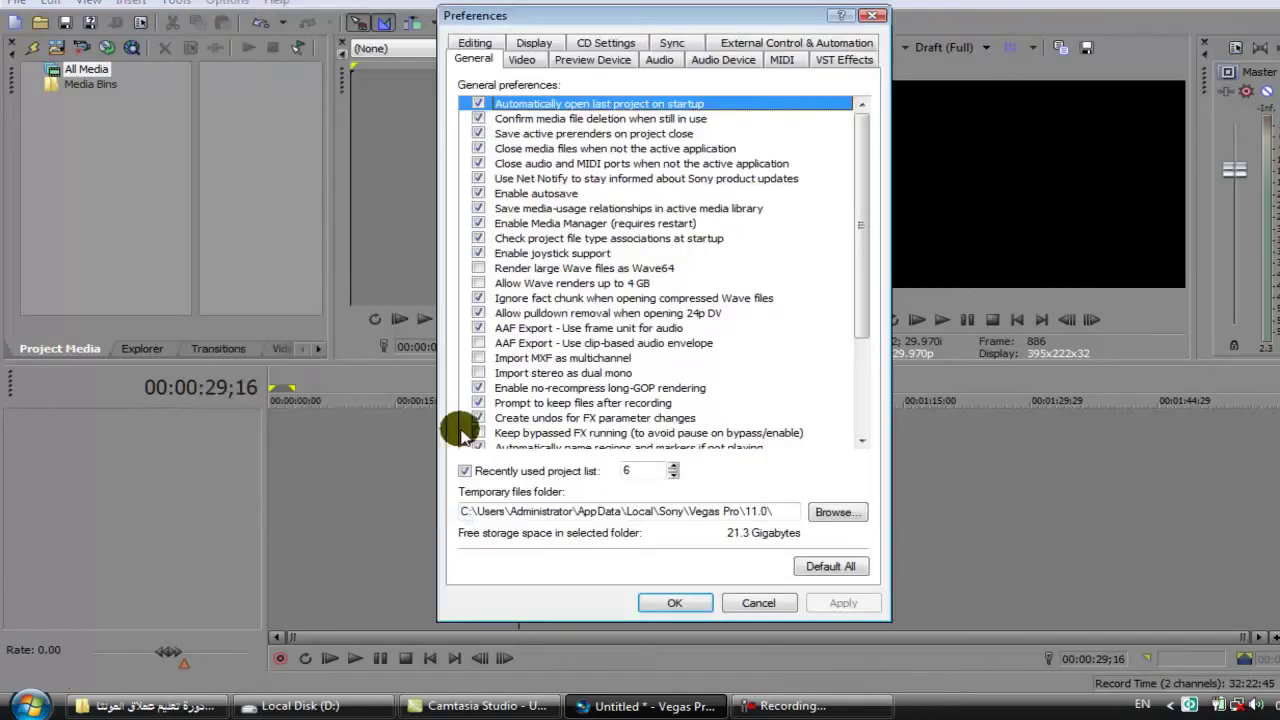
click(533, 43)
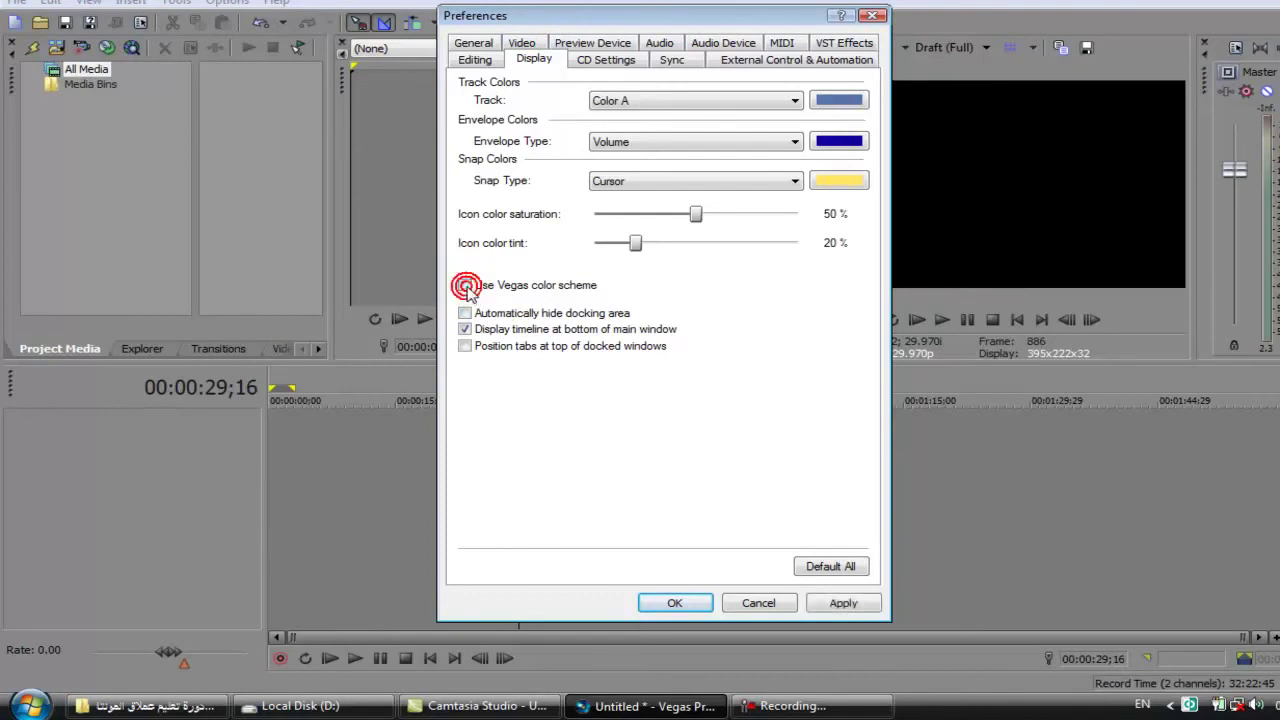
click(668, 597)
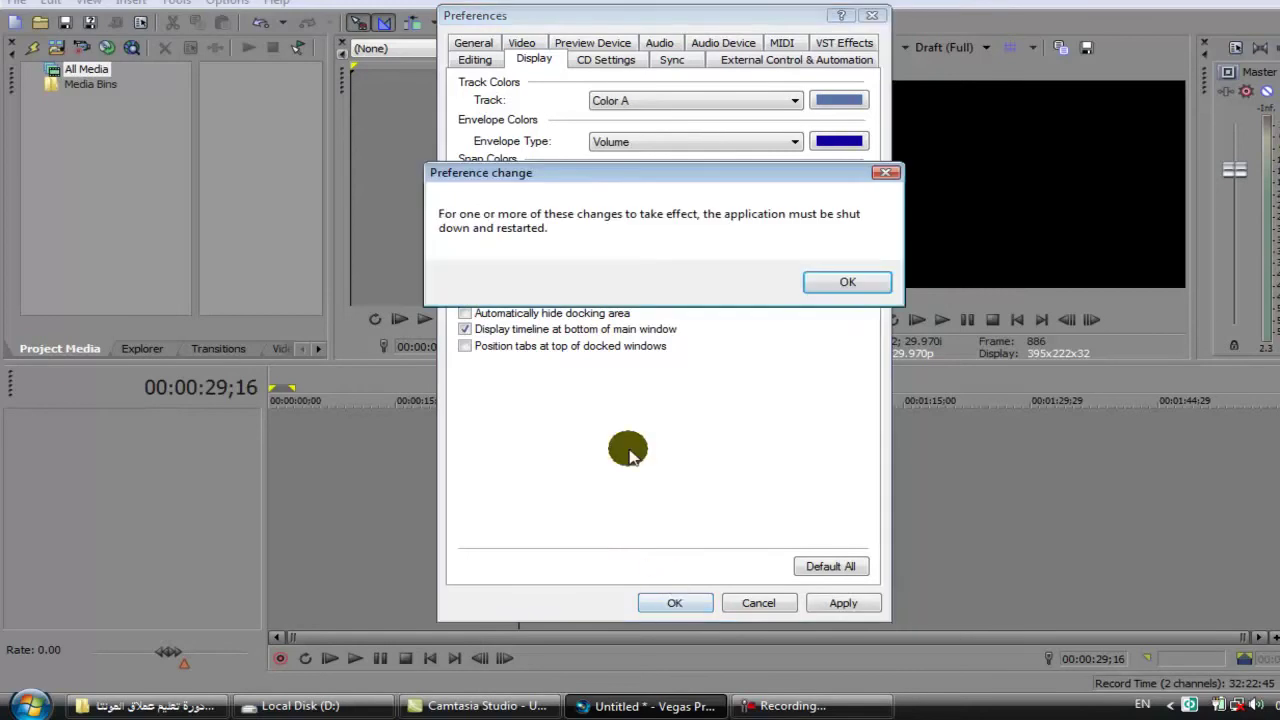
drag(571, 172, 564, 217)
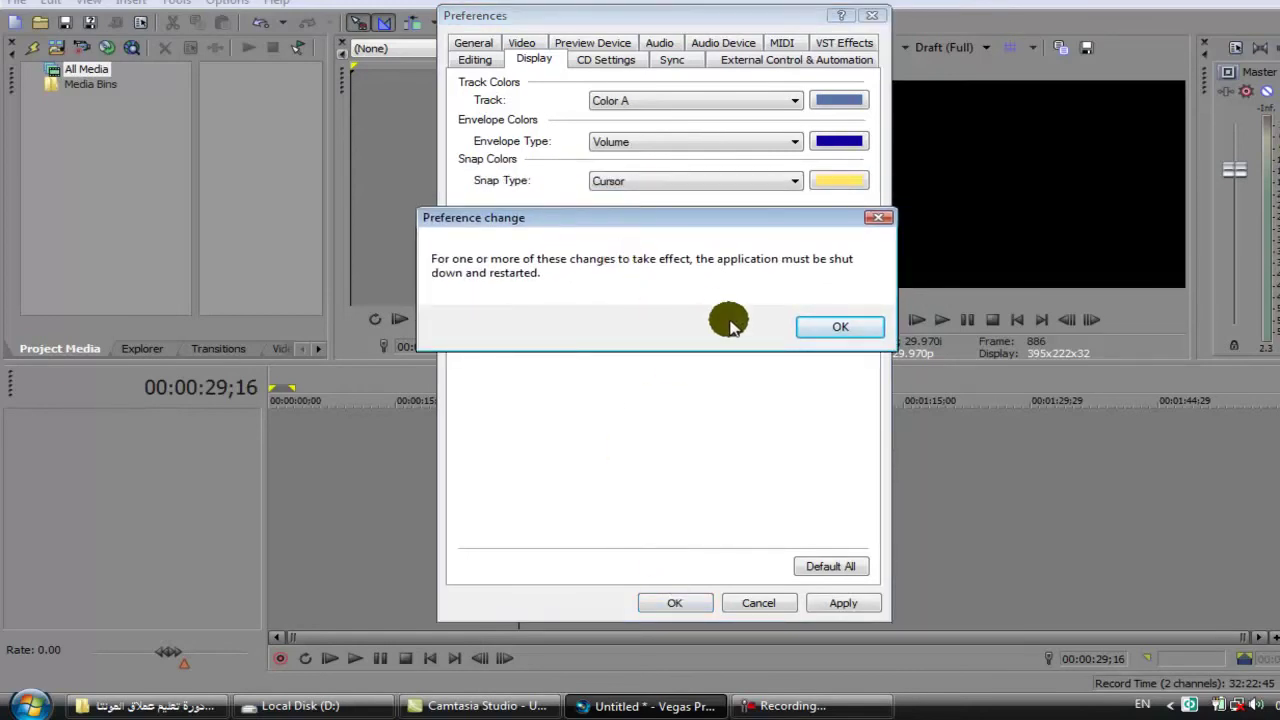
click(828, 330)
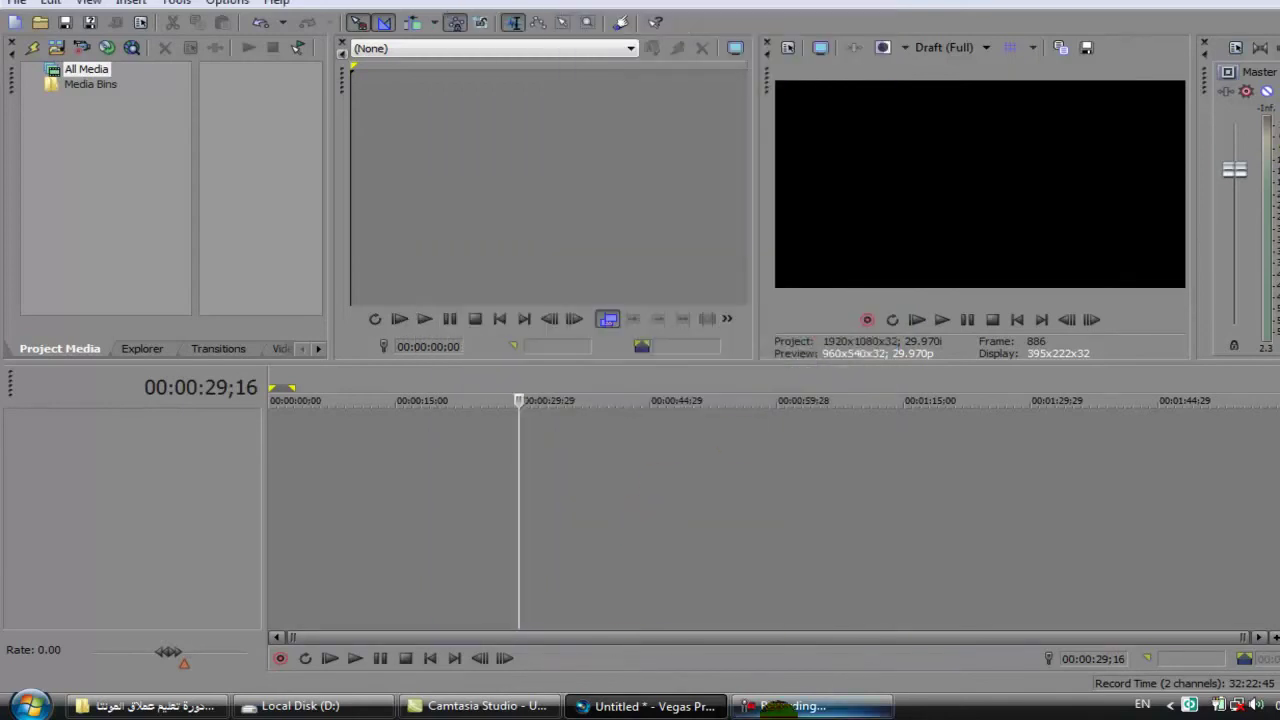
click(770, 707)
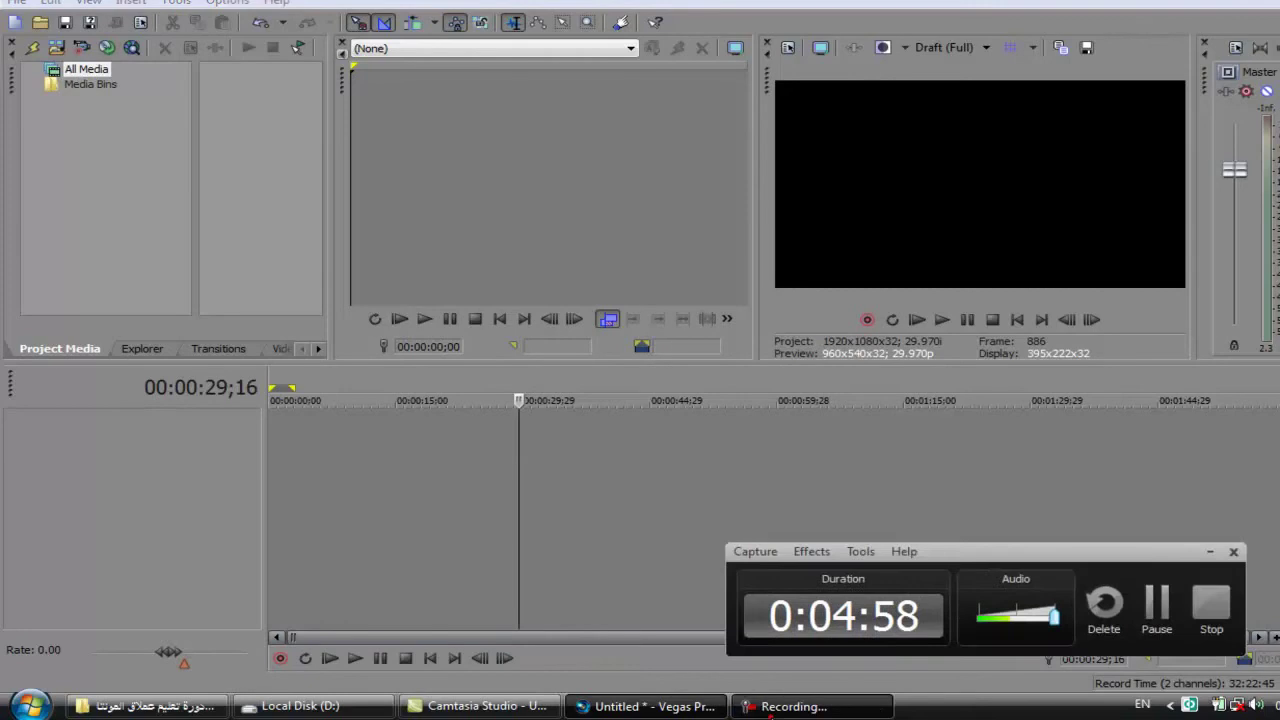
click(1232, 623)
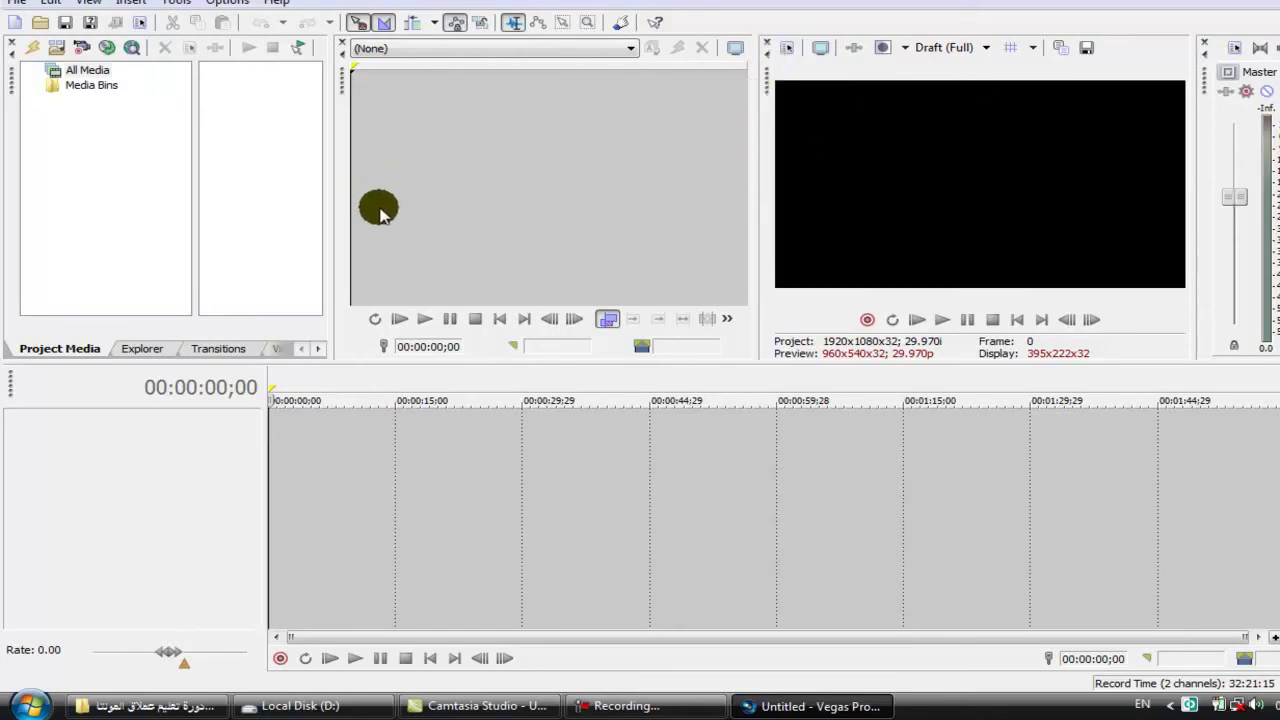
- Widen the Project Media window and import the video "kmplayer شرح مبسط لبرنامج.mp4" from its kmplayer folder on Local Disk (D:)
drag(331, 244, 482, 251)
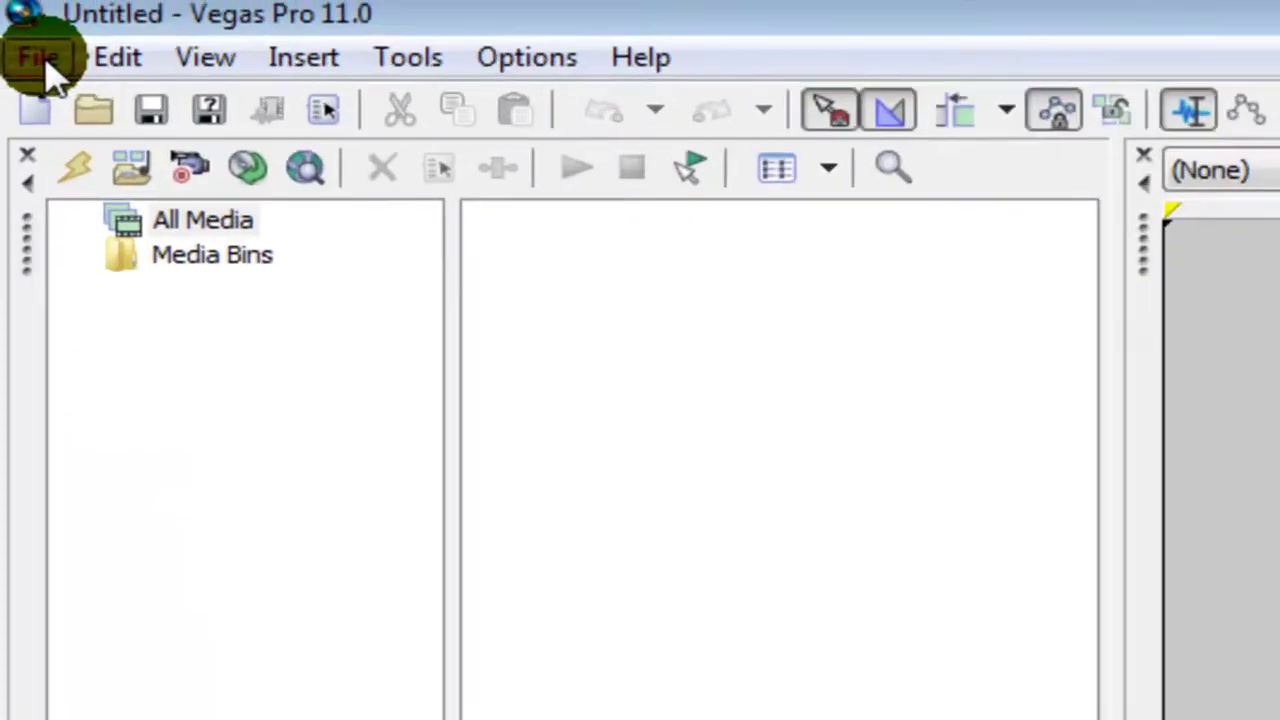
click(16, 2)
mouse_move(171, 600)
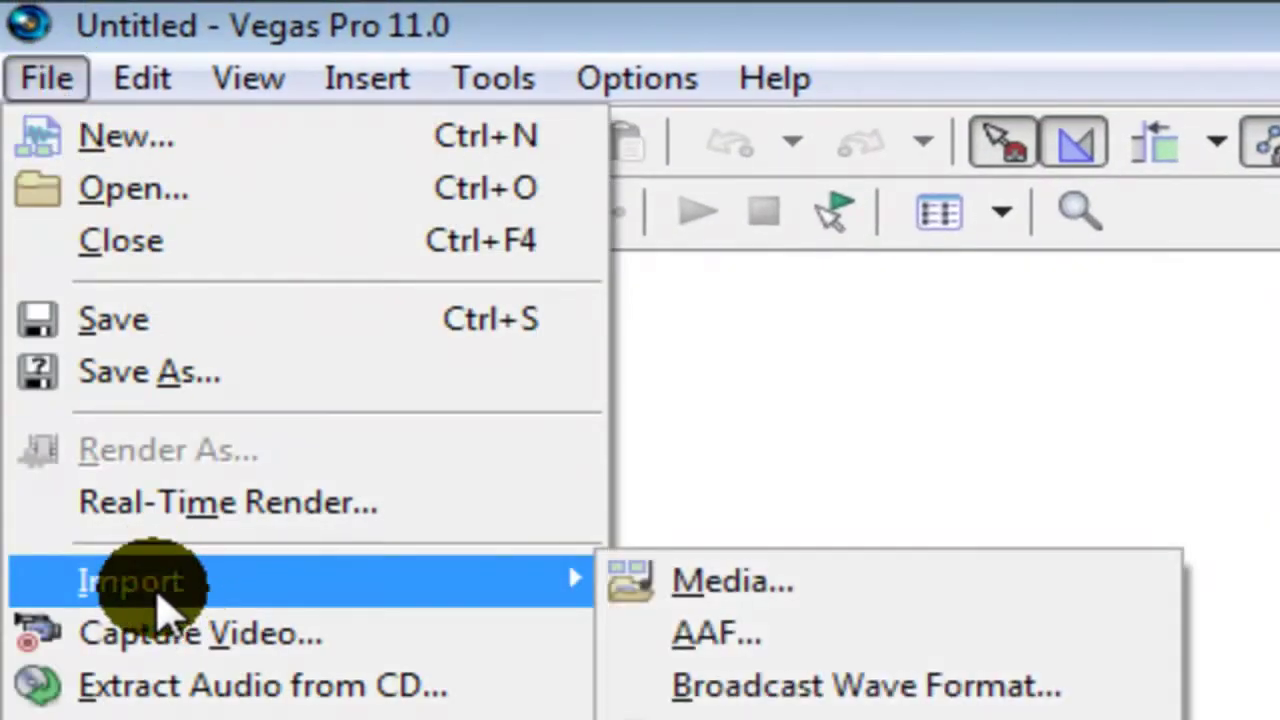
click(688, 586)
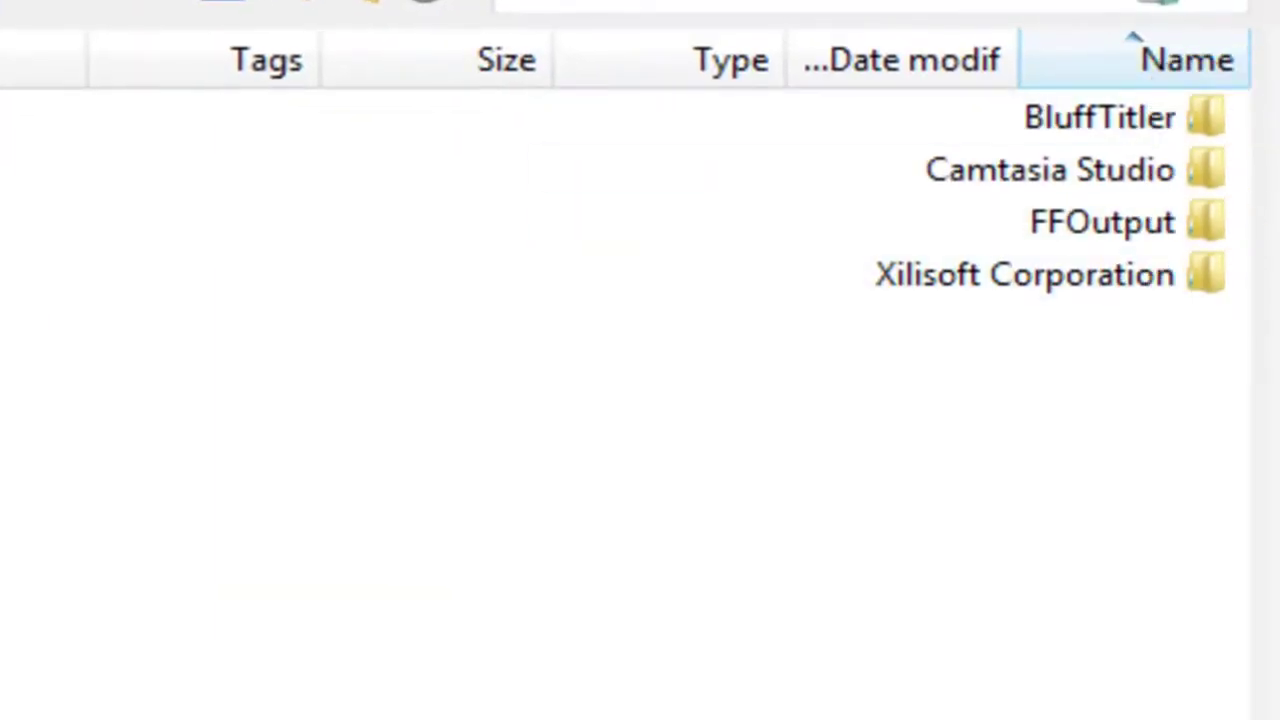
scroll(1275, 420, down, 5)
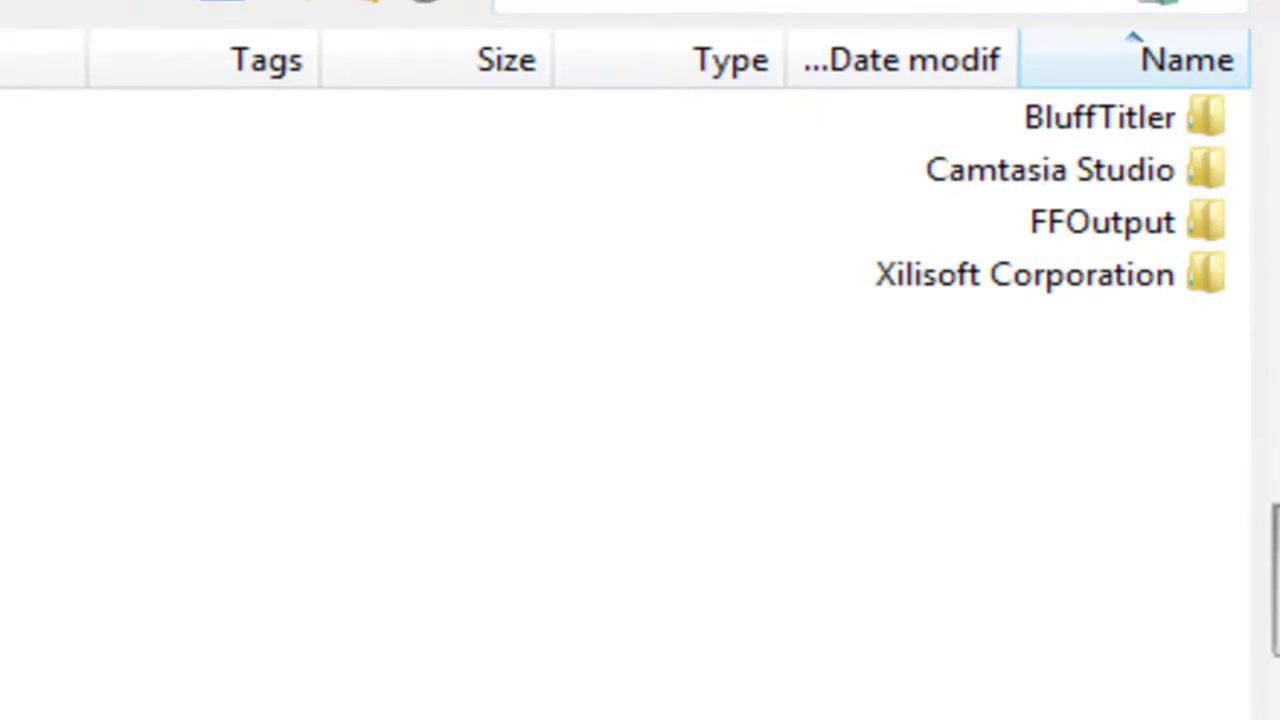
double_click(1100, 229)
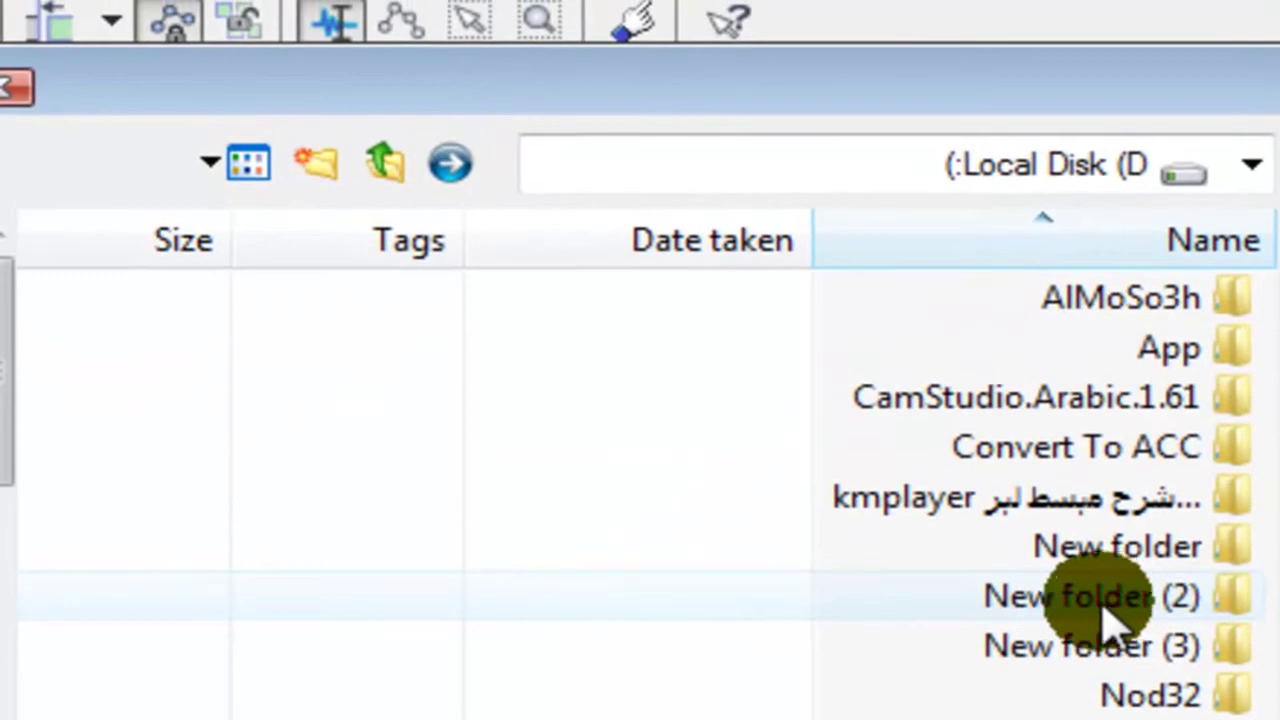
double_click(1100, 600)
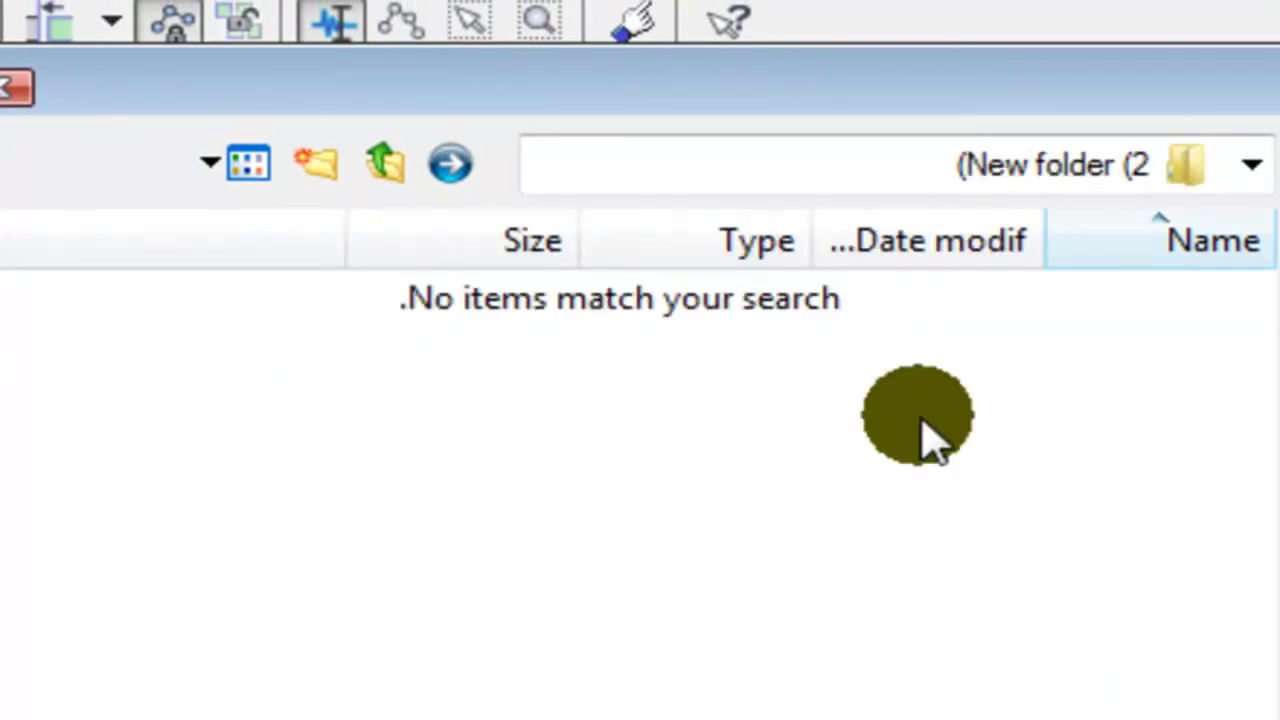
click(395, 172)
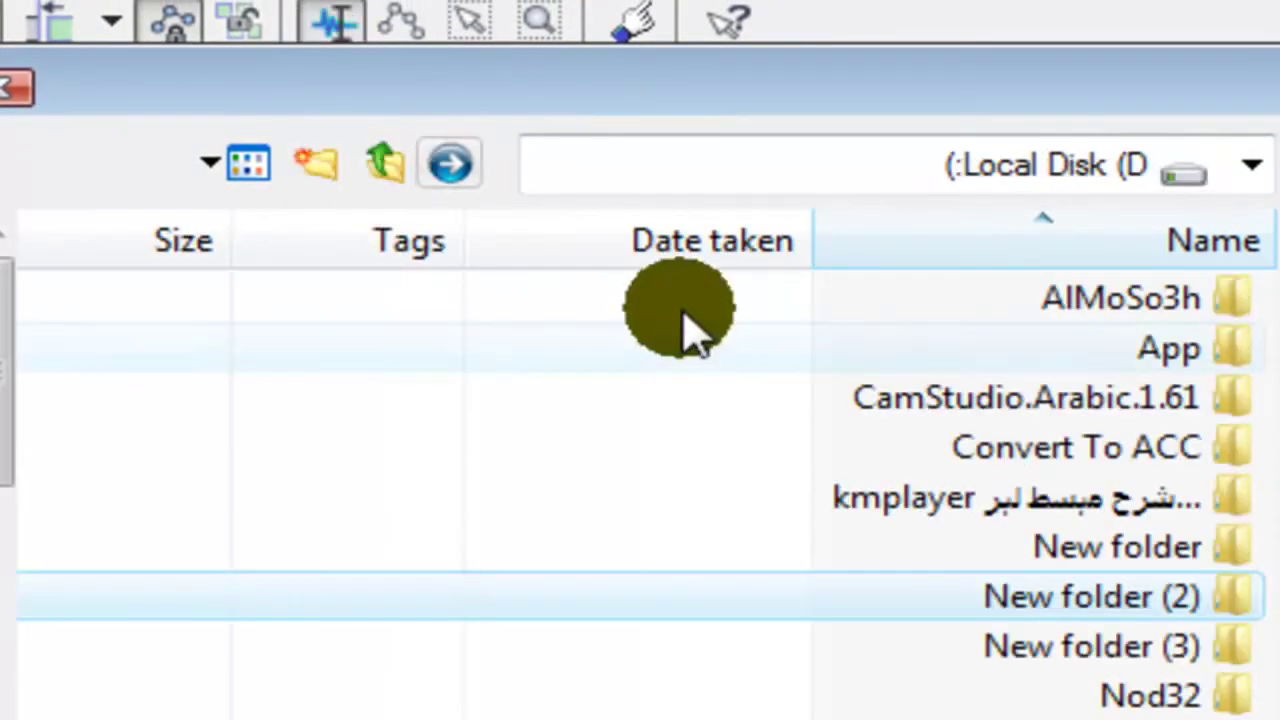
click(1165, 500)
double_click(1160, 500)
double_click(1157, 400)
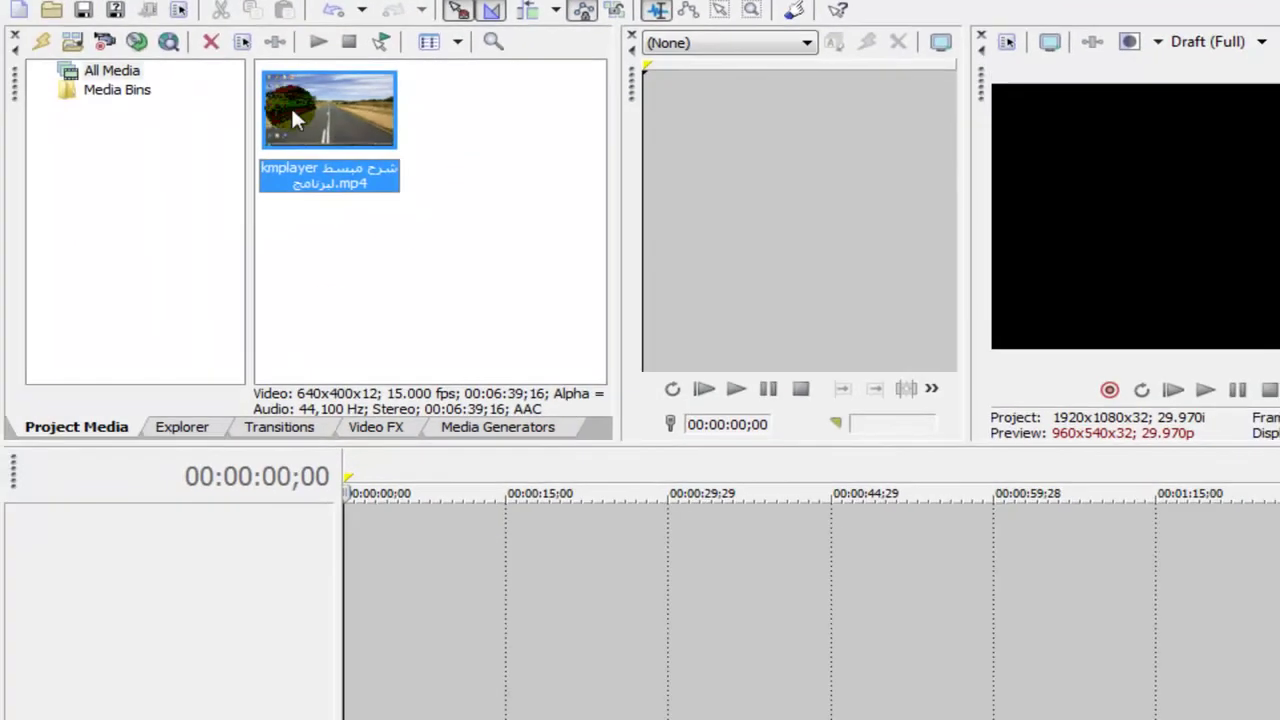
- Place the imported kmplayer video at the start of the empty timeline
click(288, 100)
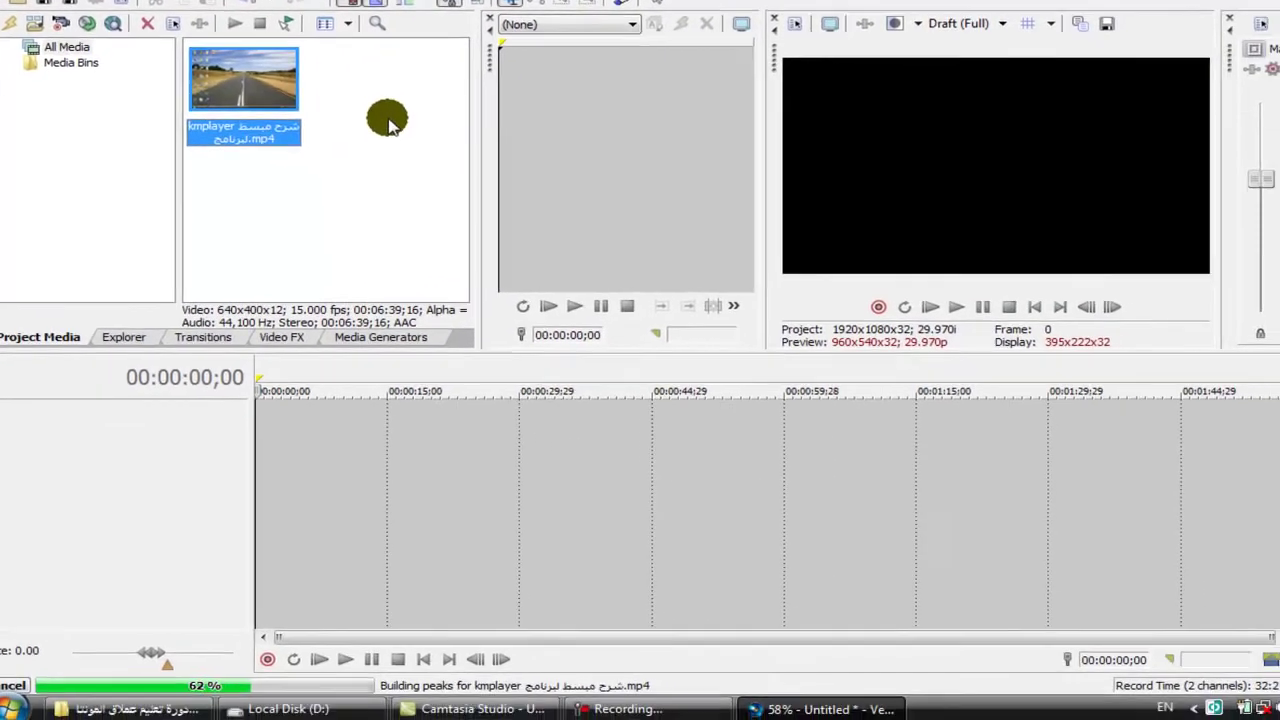
click(388, 120)
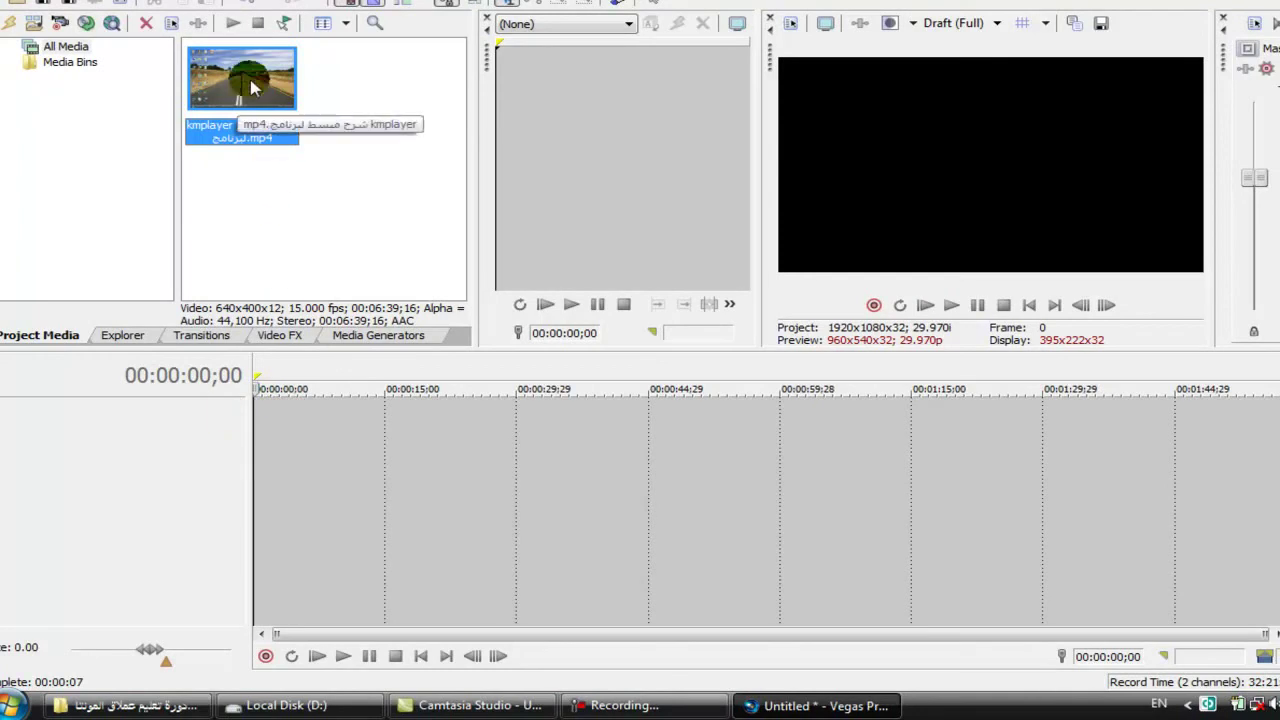
drag(248, 80, 253, 402)
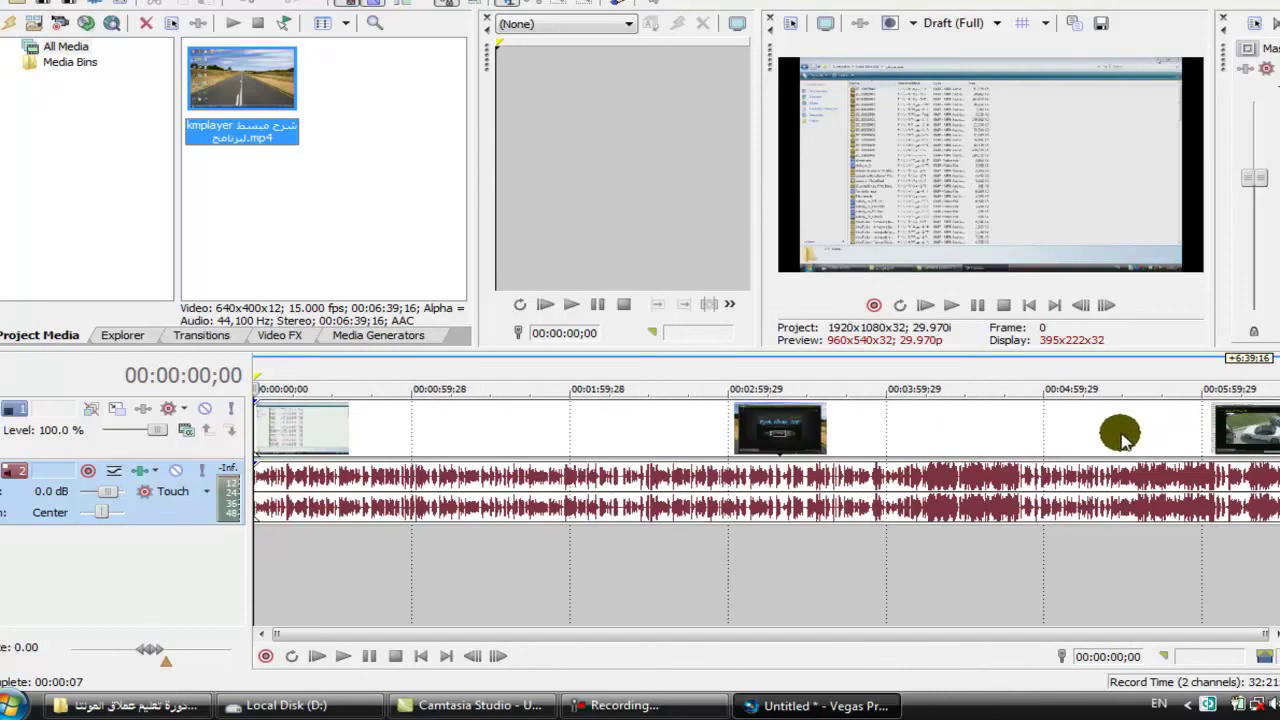
- Examine the commands available for the video event and for the audio event on the timeline
drag(410, 424, 370, 432)
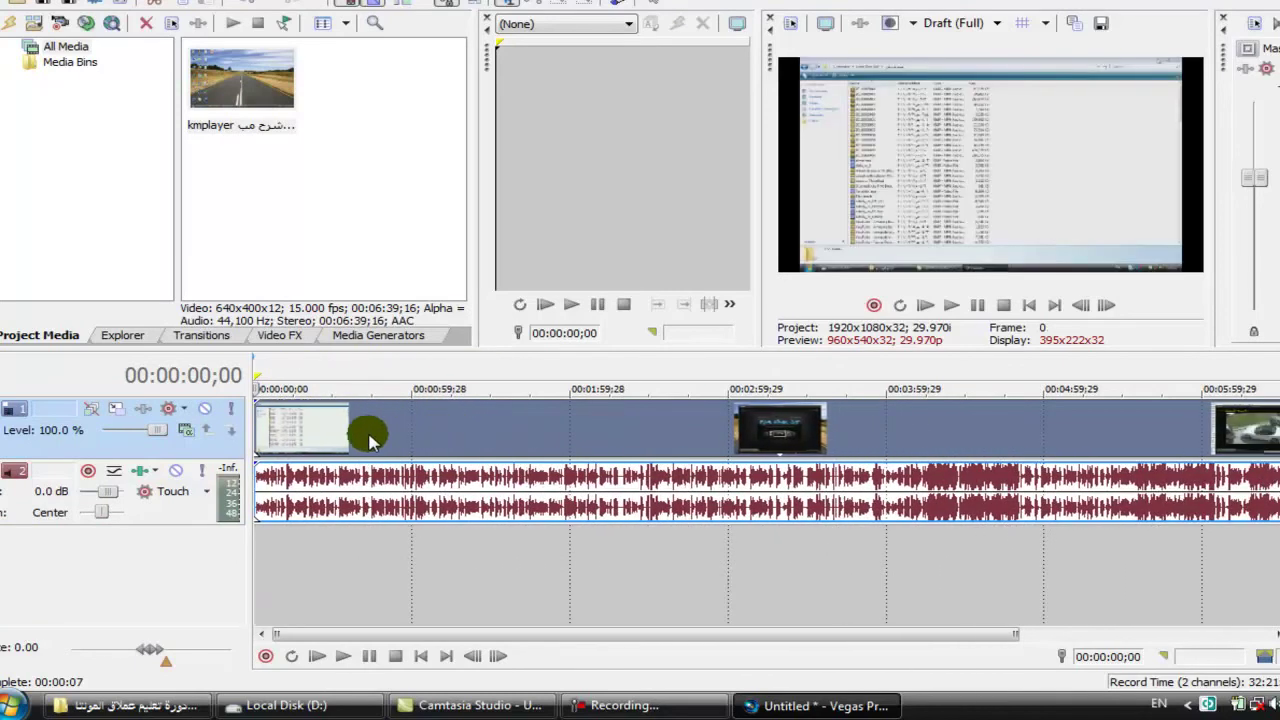
right_click(497, 432)
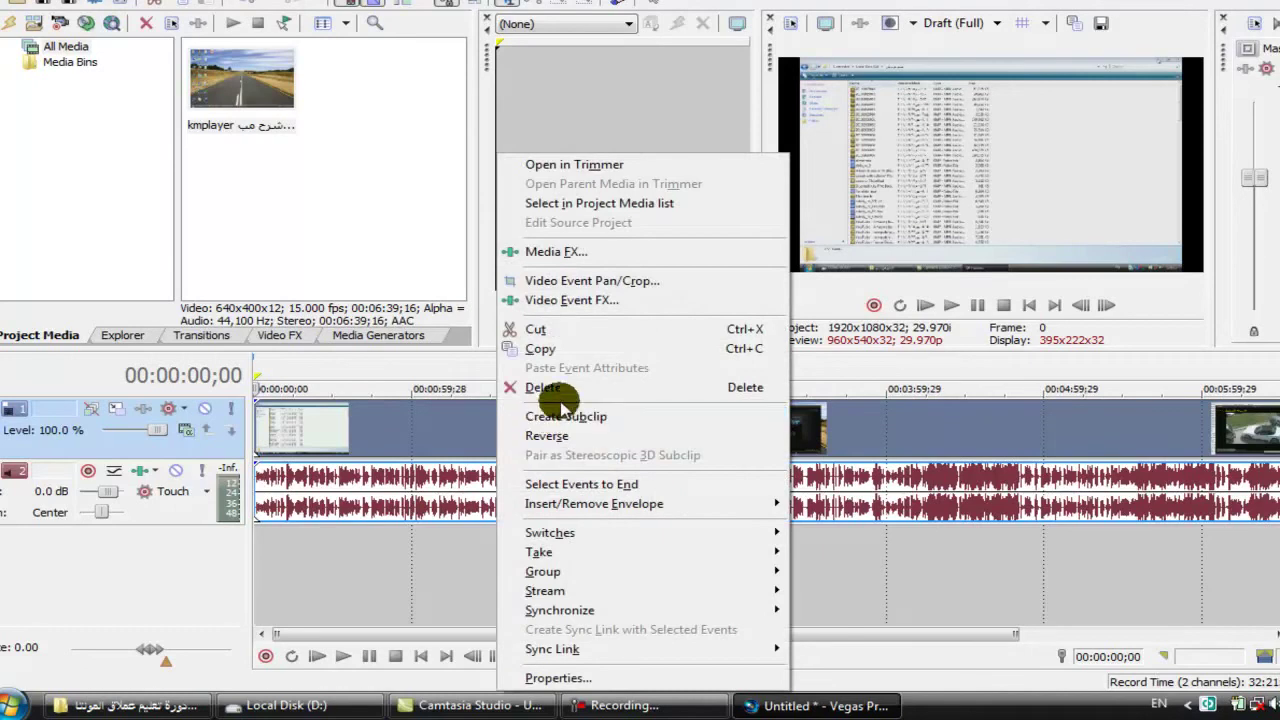
right_click(425, 480)
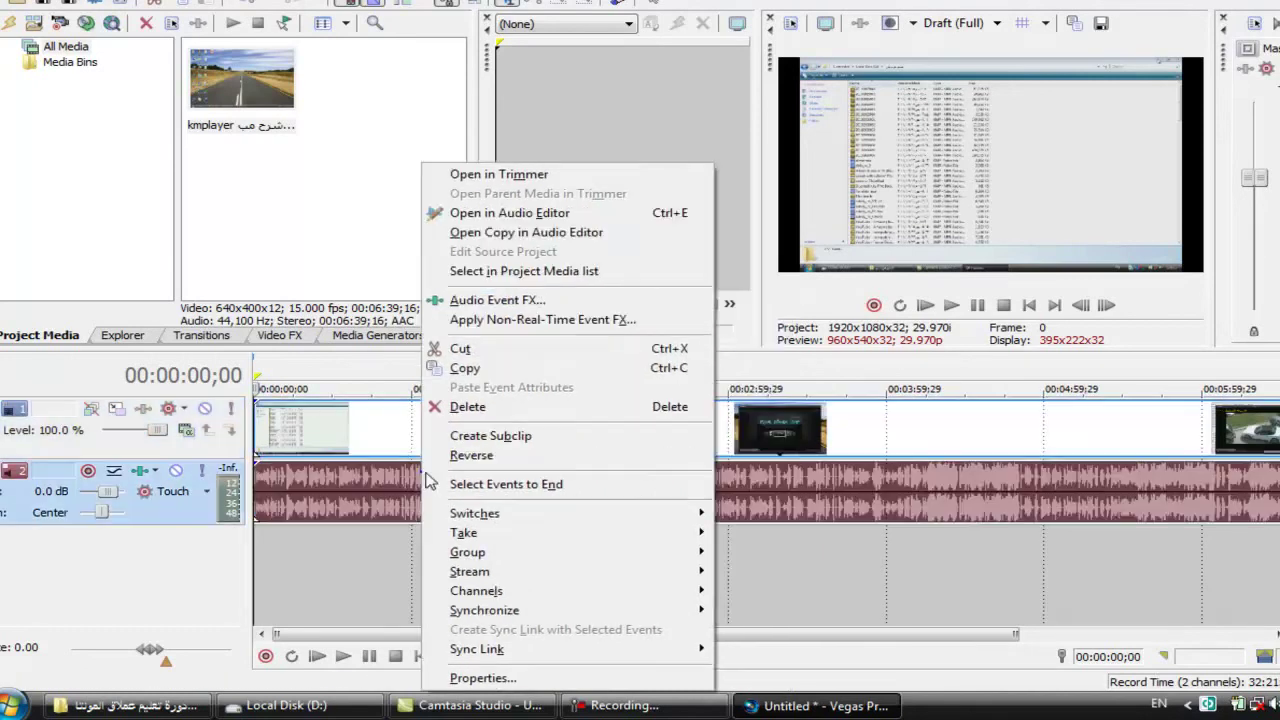
right_click(766, 468)
right_click(839, 466)
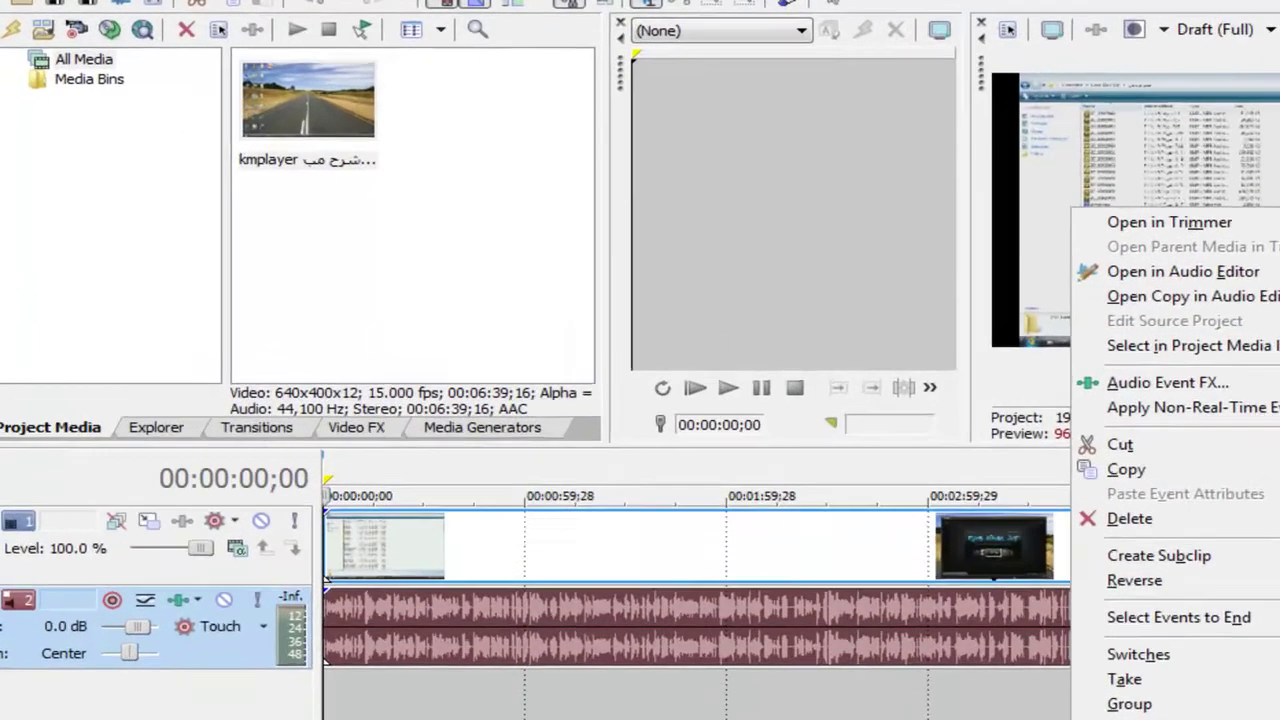
- Move the timeline cursor to 00:01:22;15 and delete the video event together with its audio from the timeline
click(625, 706)
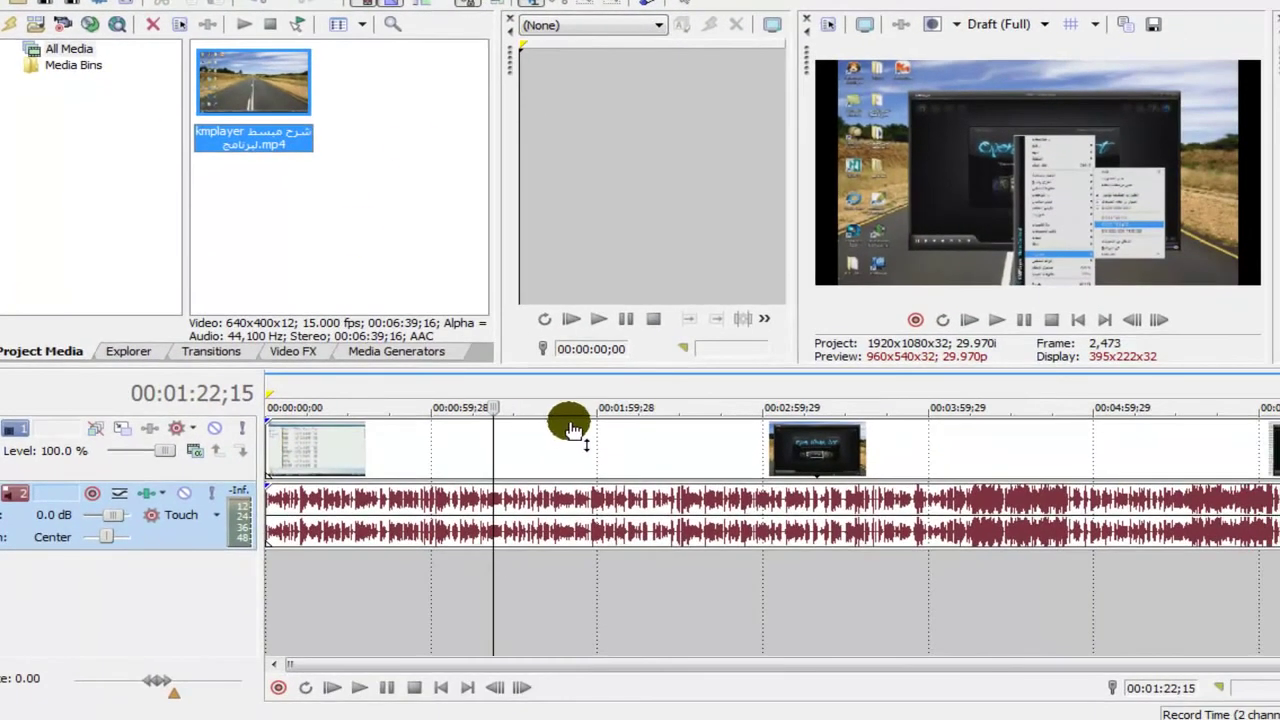
right_click(530, 448)
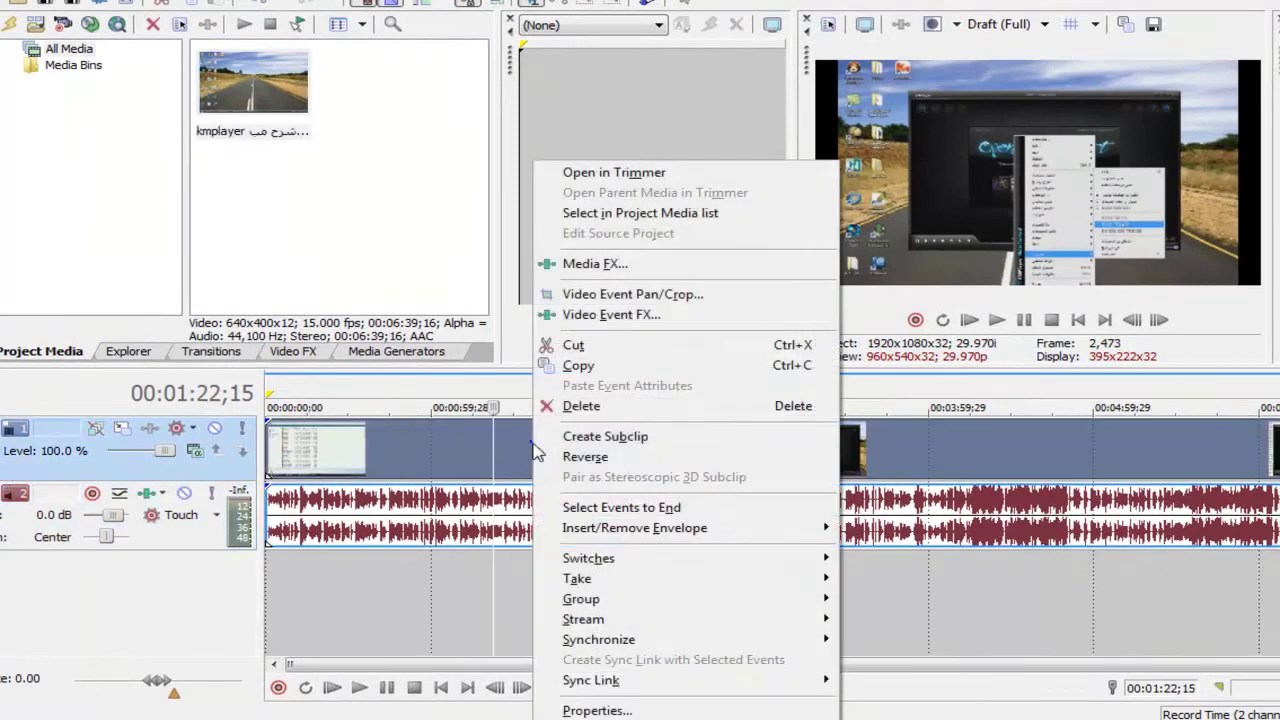
click(585, 408)
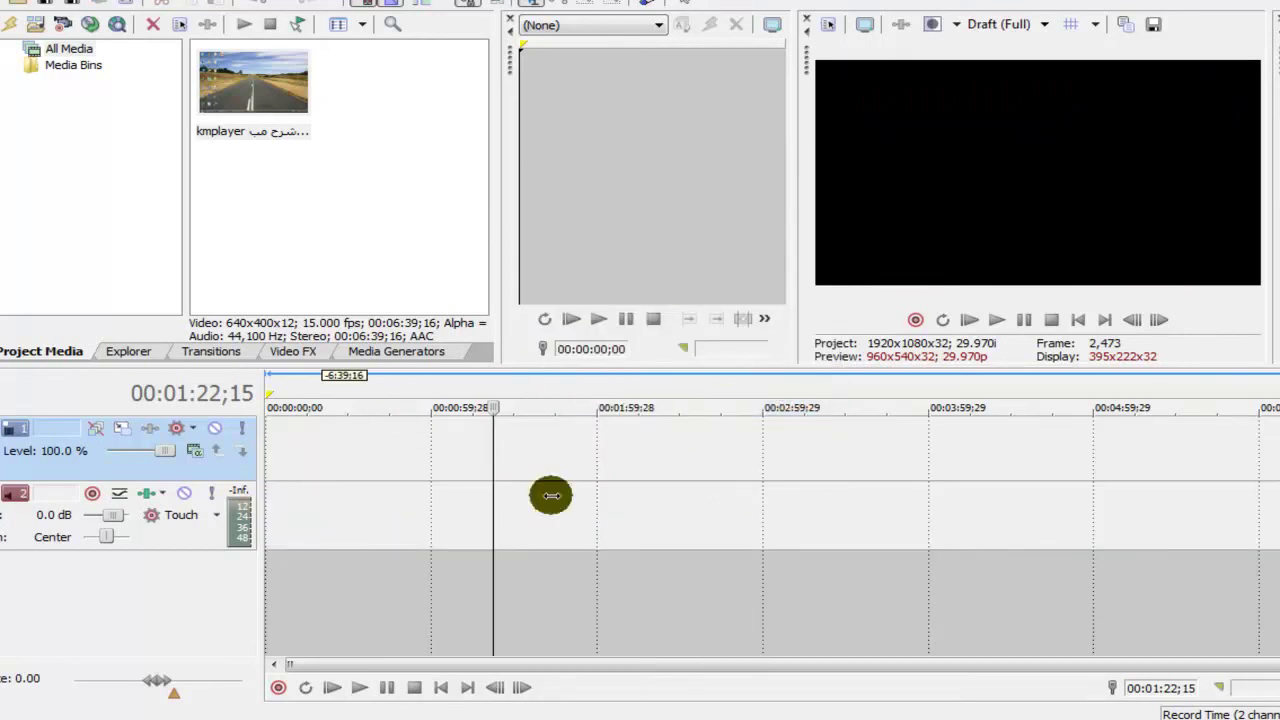
- Mark a time selection from 00:00:35;15 to 00:01:01;09 and place the timeline cursor at 00:00:14;21
drag(364, 510, 434, 530)
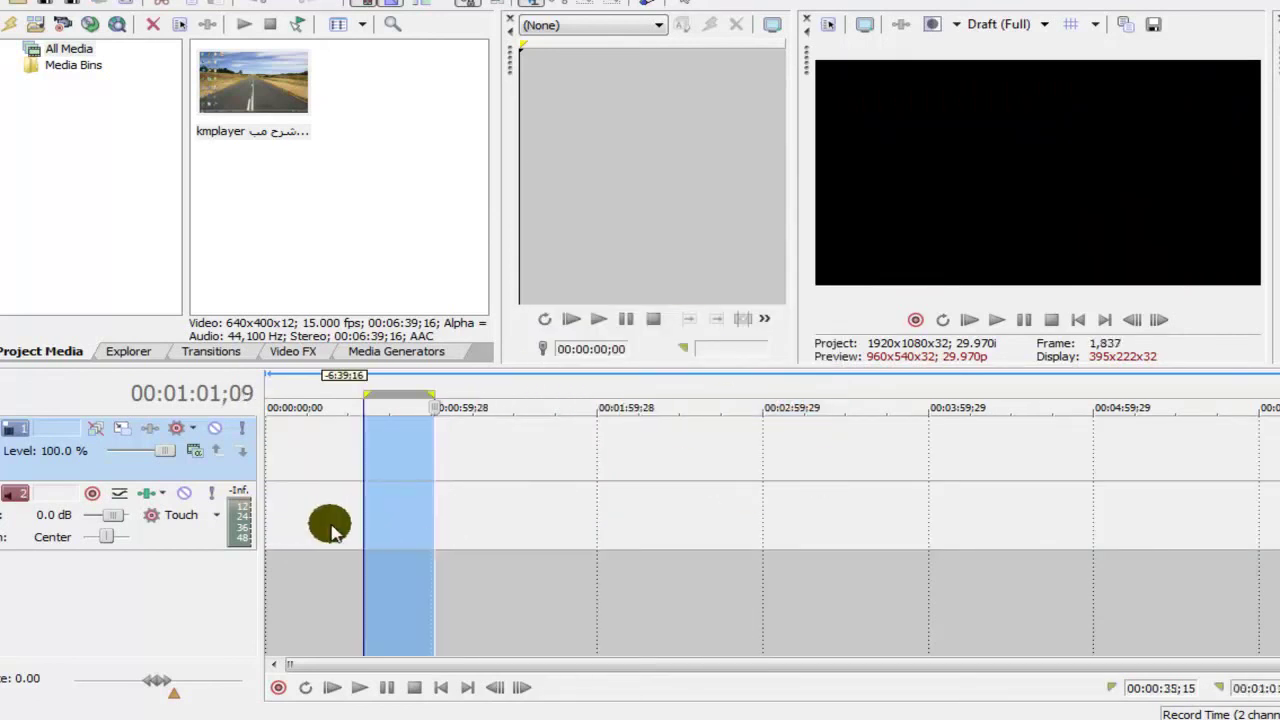
click(330, 523)
click(308, 429)
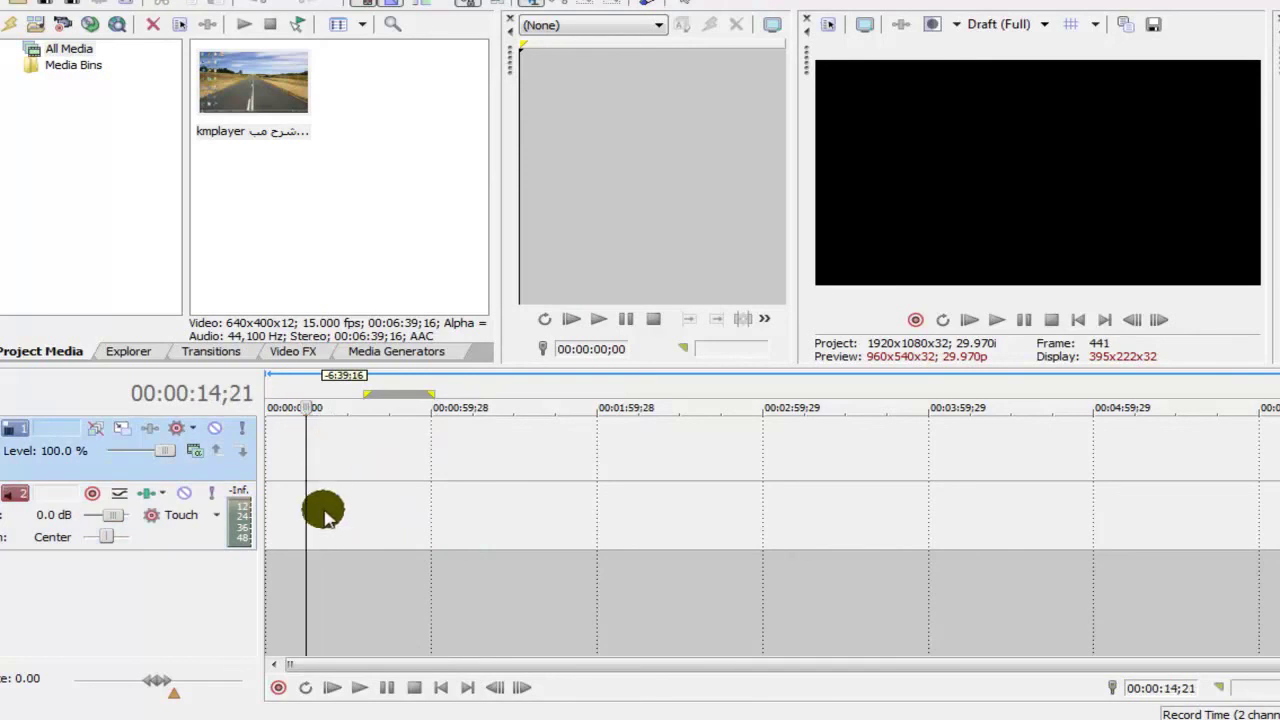
- Delete the empty audio track and the empty video track from the timeline
right_click(522, 520)
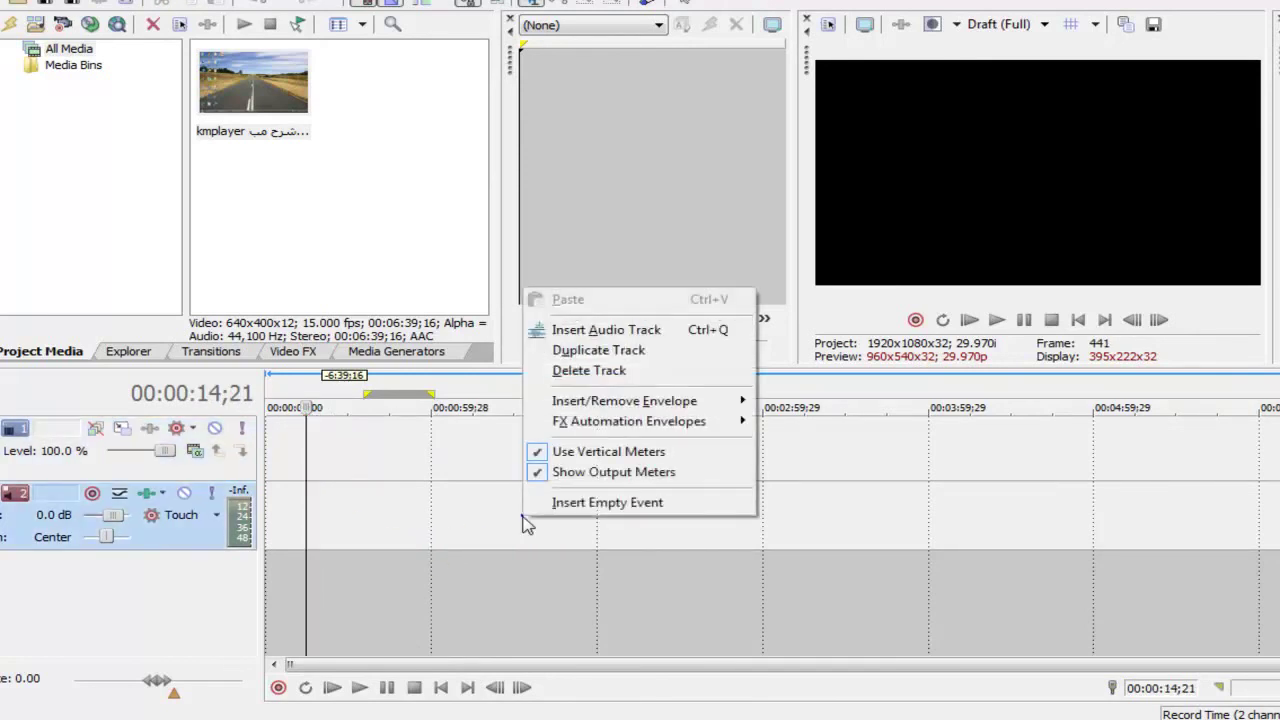
click(605, 371)
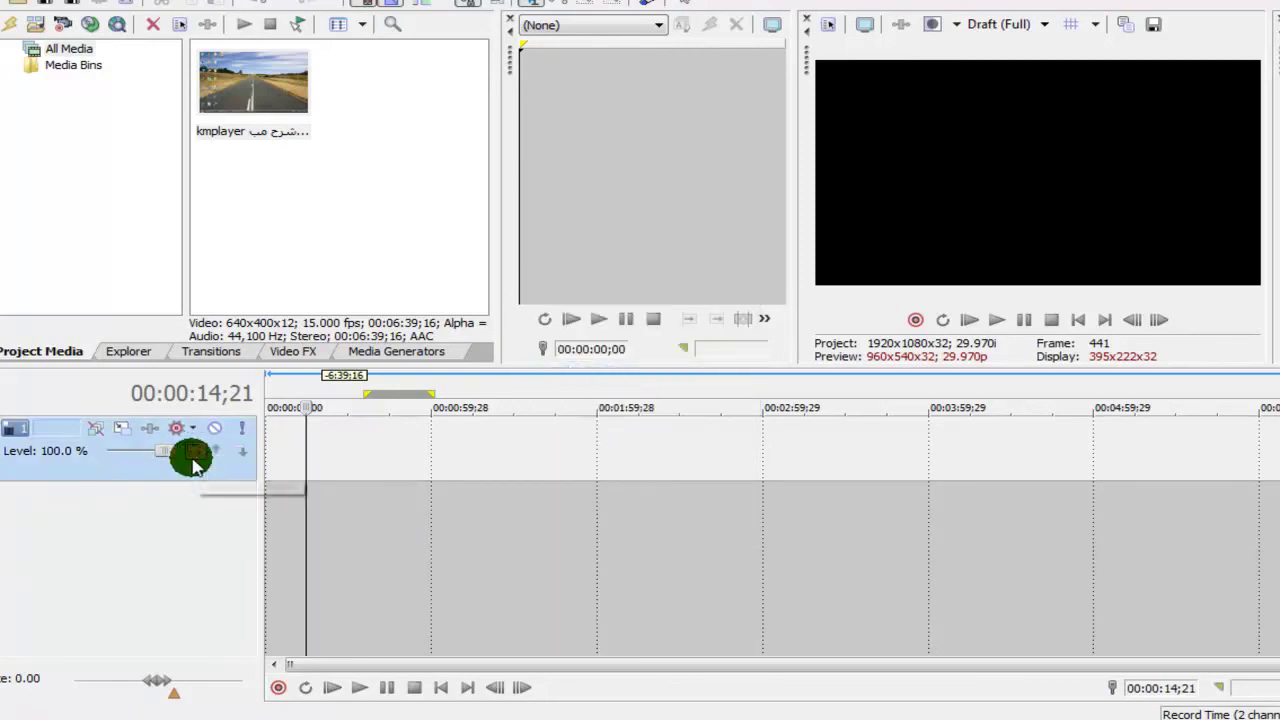
right_click(476, 452)
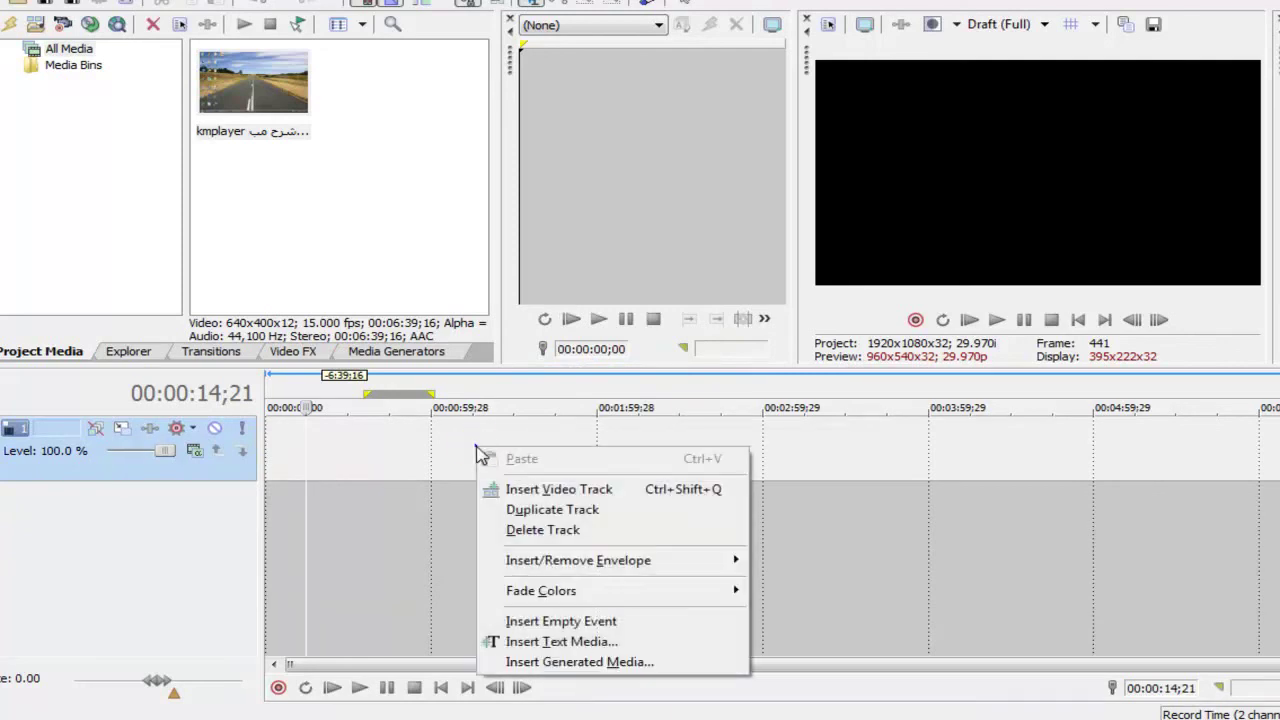
click(524, 533)
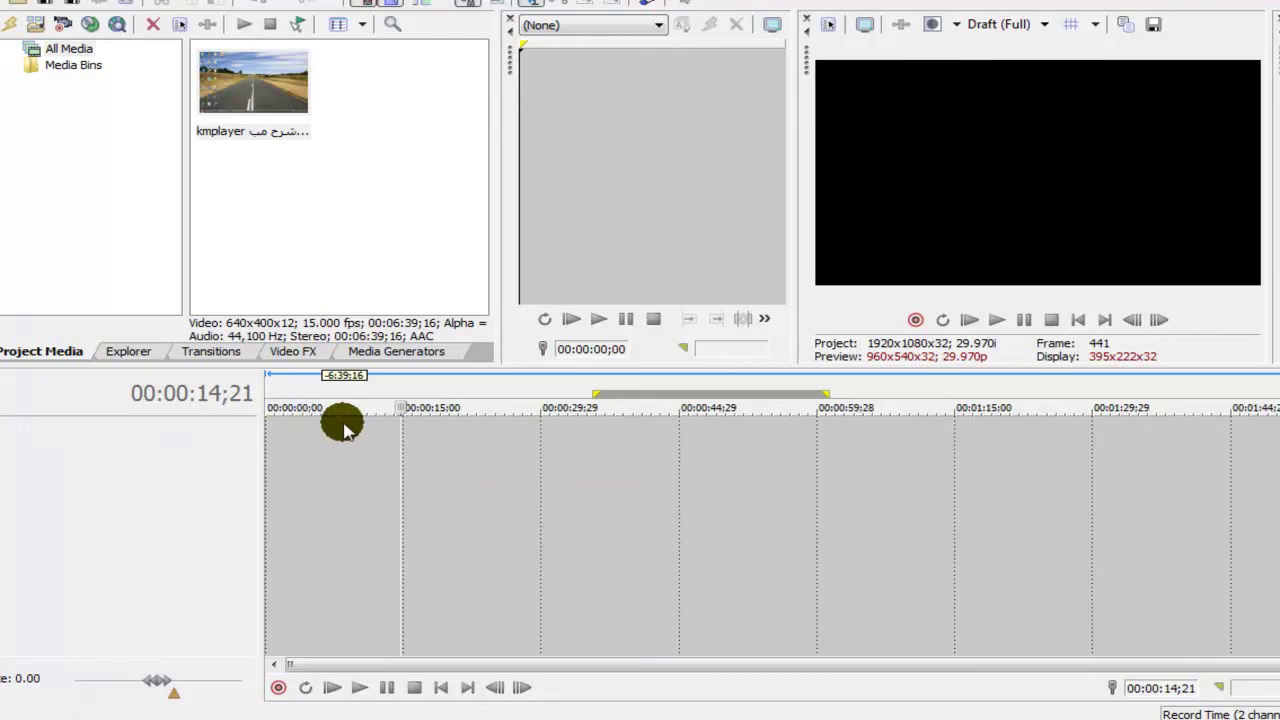
- Insert four video tracks into the empty timeline
right_click(486, 436)
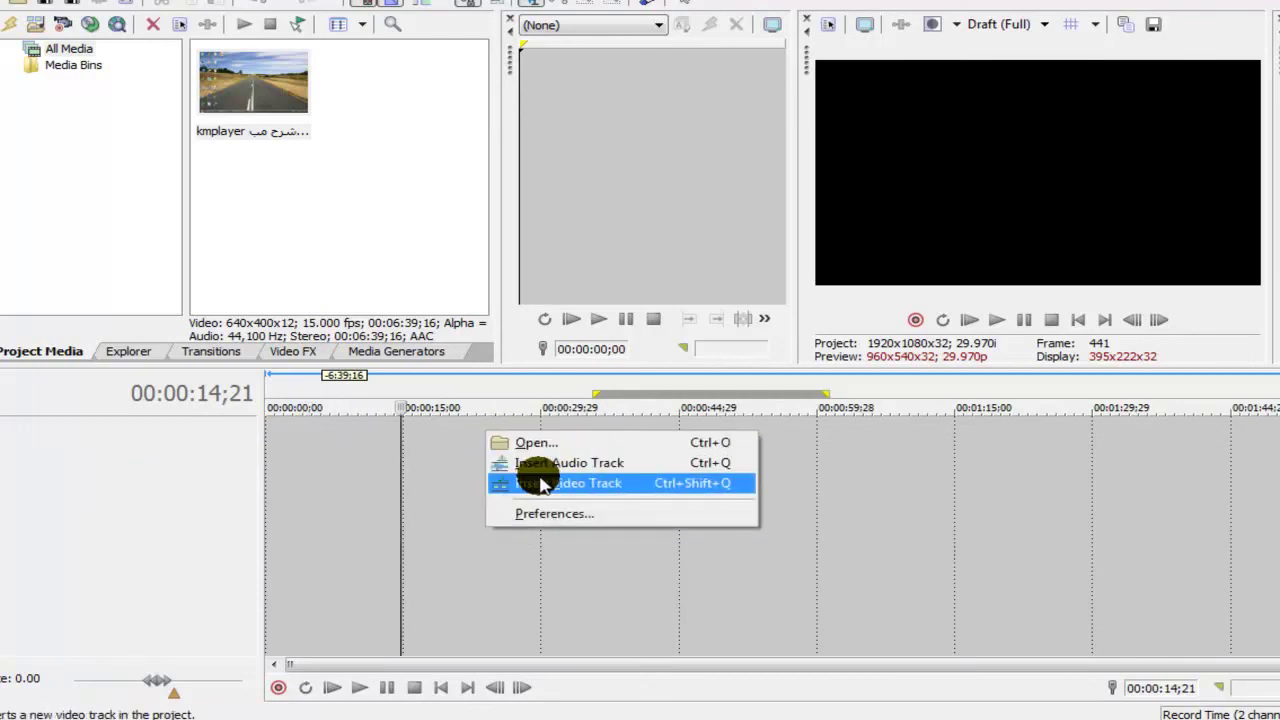
click(617, 488)
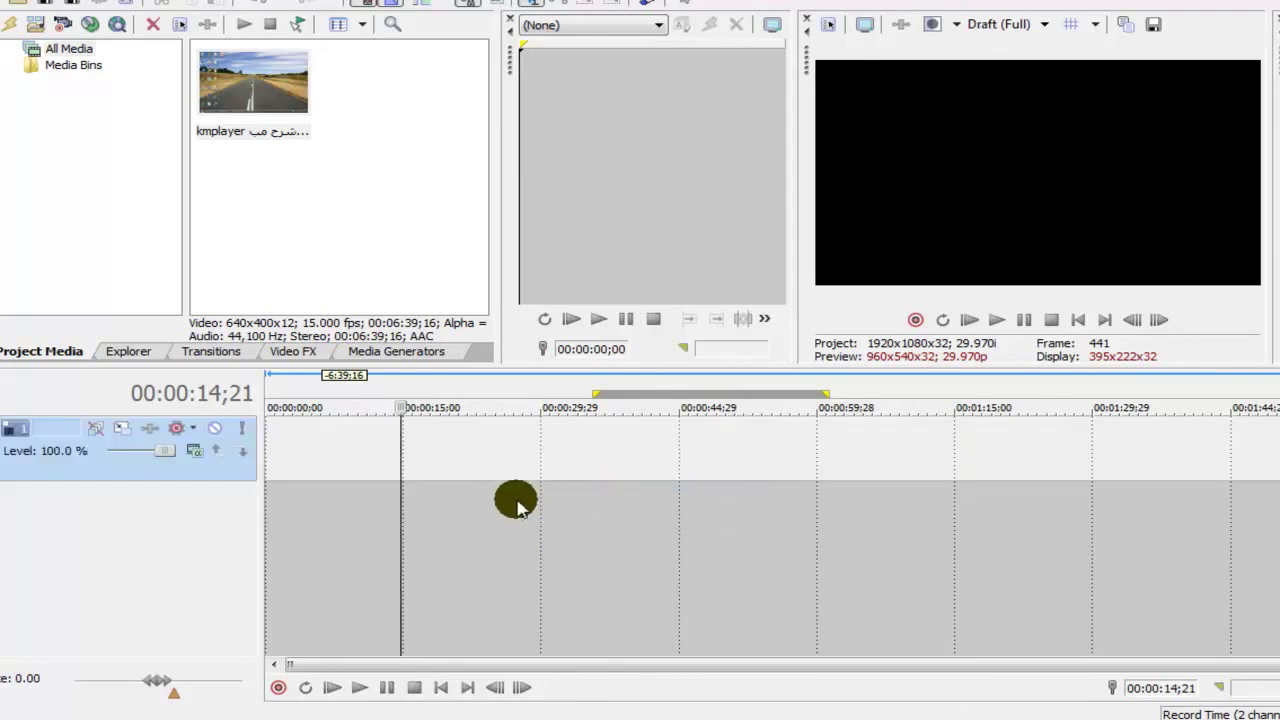
right_click(516, 501)
click(583, 560)
right_click(526, 566)
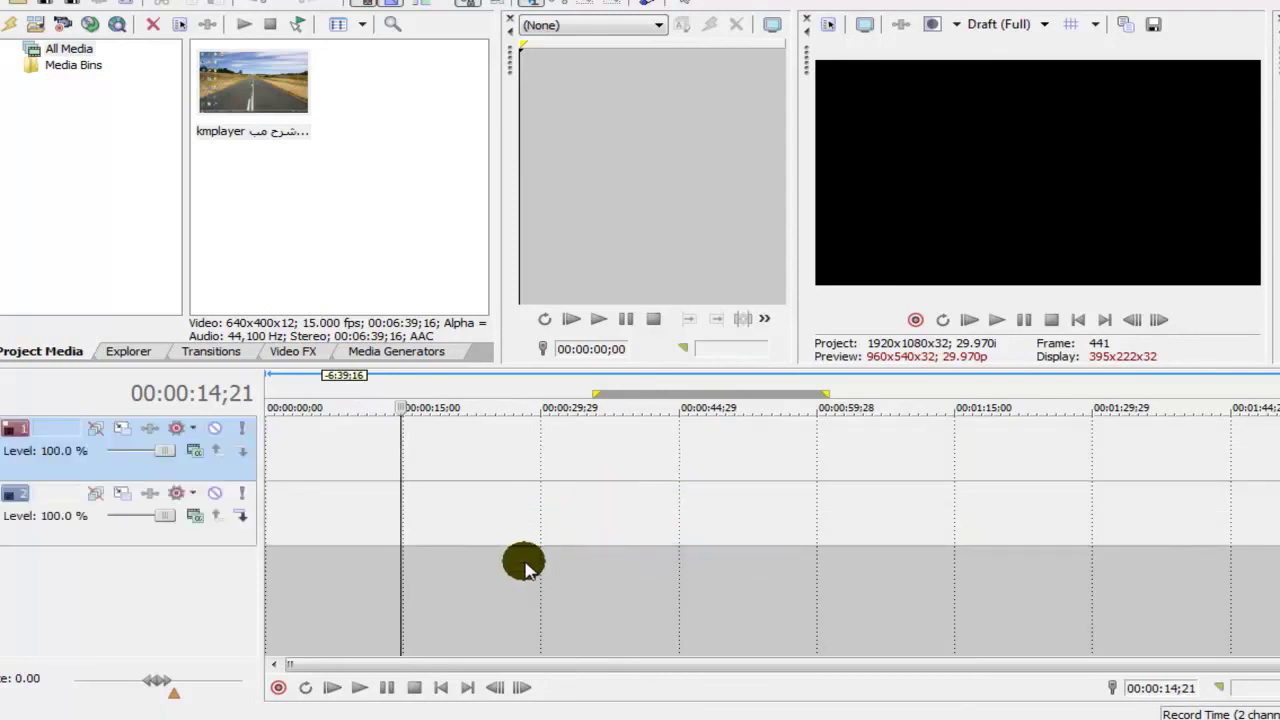
click(600, 620)
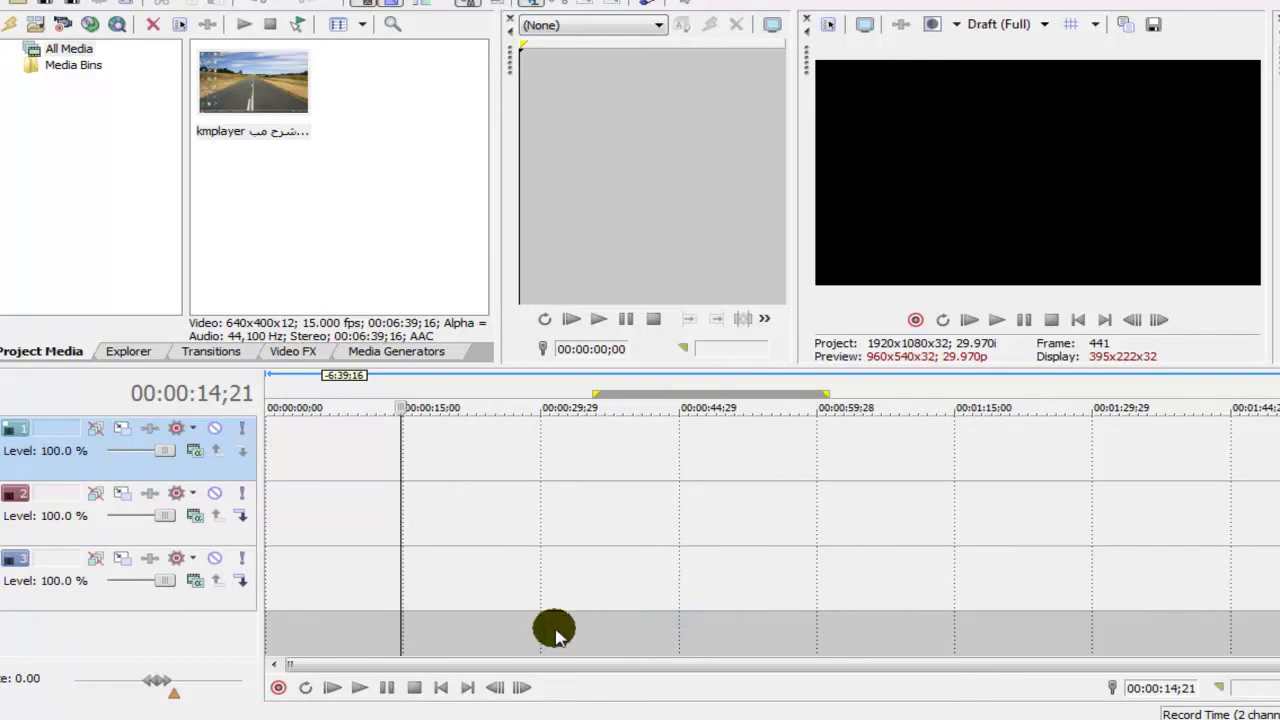
right_click(555, 628)
click(593, 591)
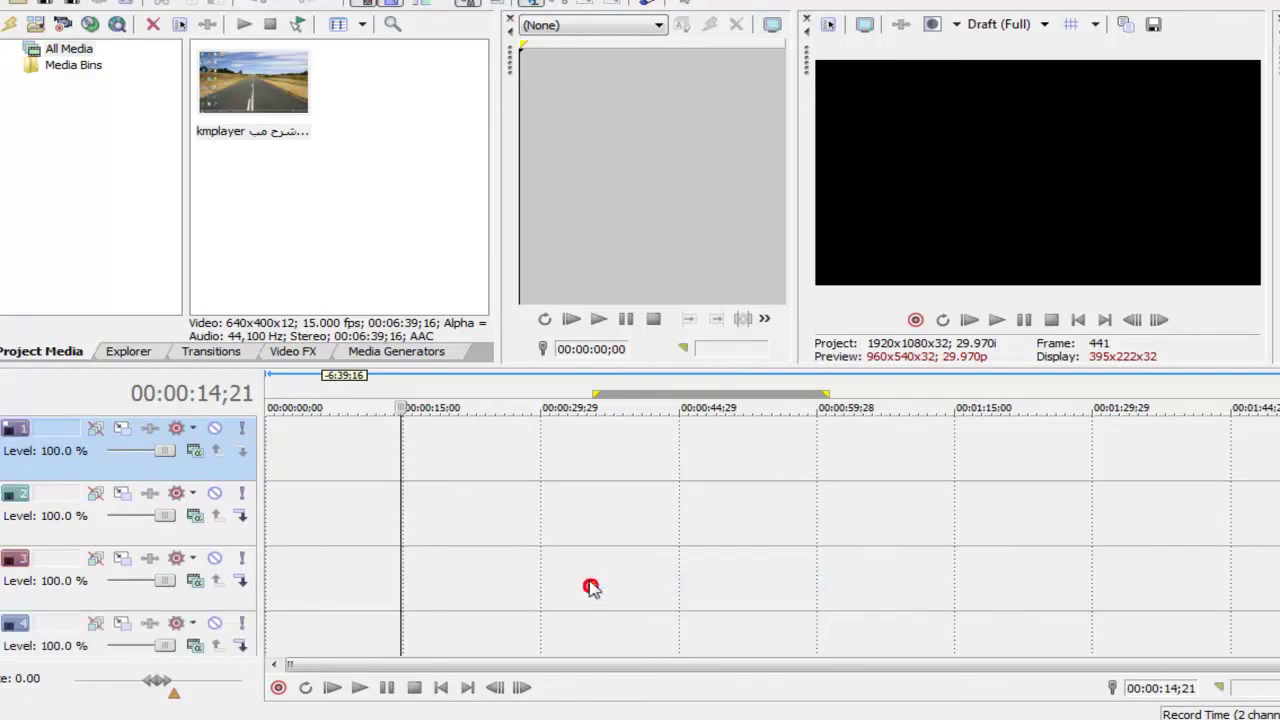
- Place the cursor at 00:00:34;10 on the second track and shift the marked time selection to the start of the timeline
click(579, 488)
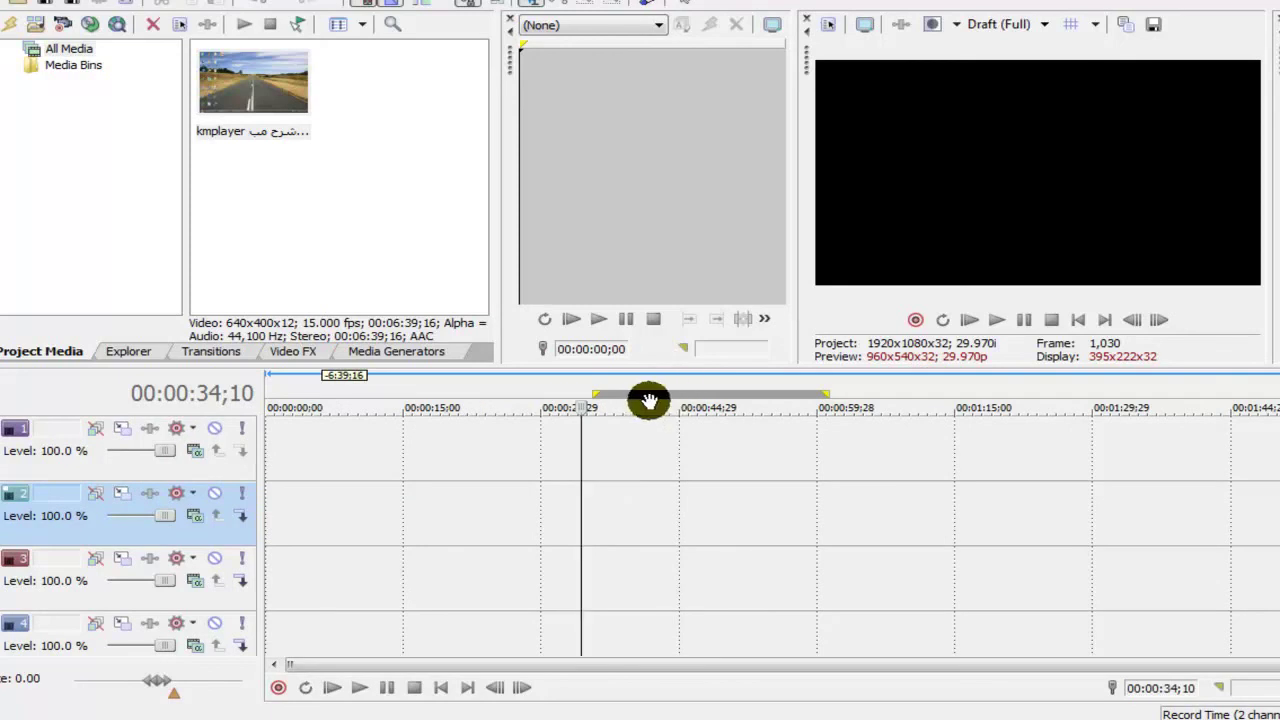
drag(645, 400, 437, 402)
drag(336, 402, 277, 392)
- Delete all four empty video tracks, working upward from the lowest one
right_click(418, 648)
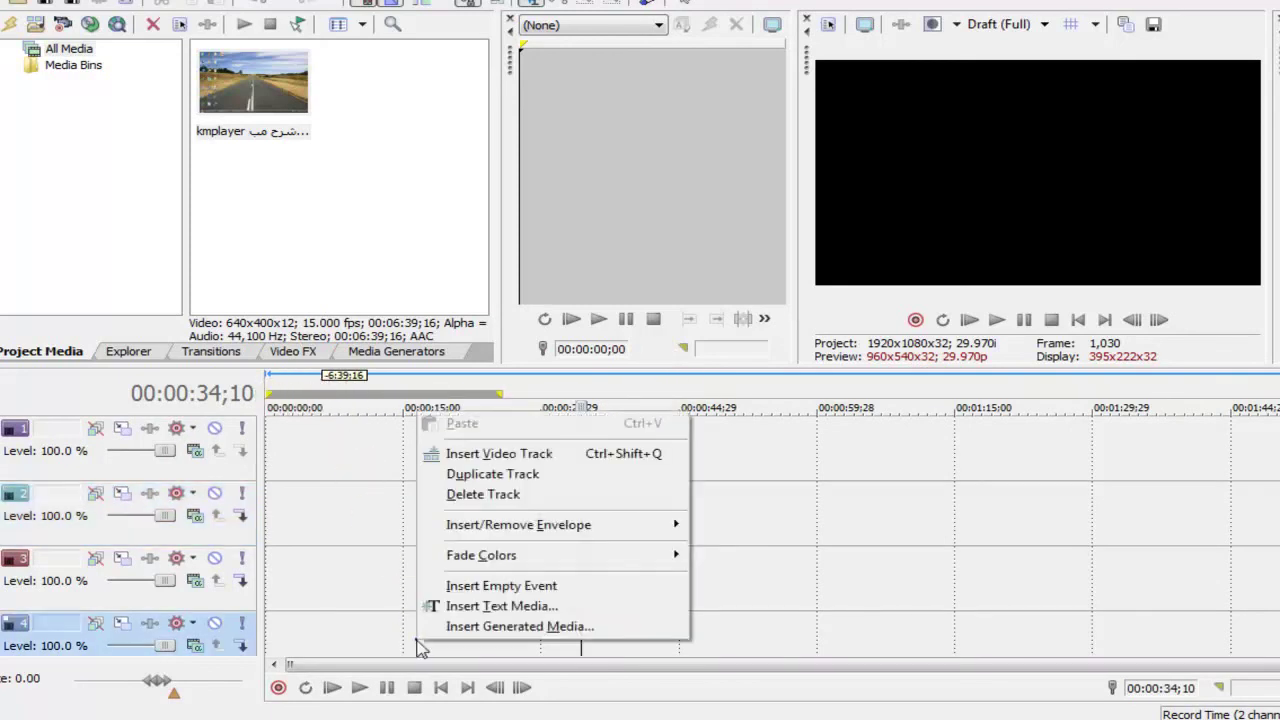
click(480, 494)
right_click(398, 594)
click(480, 438)
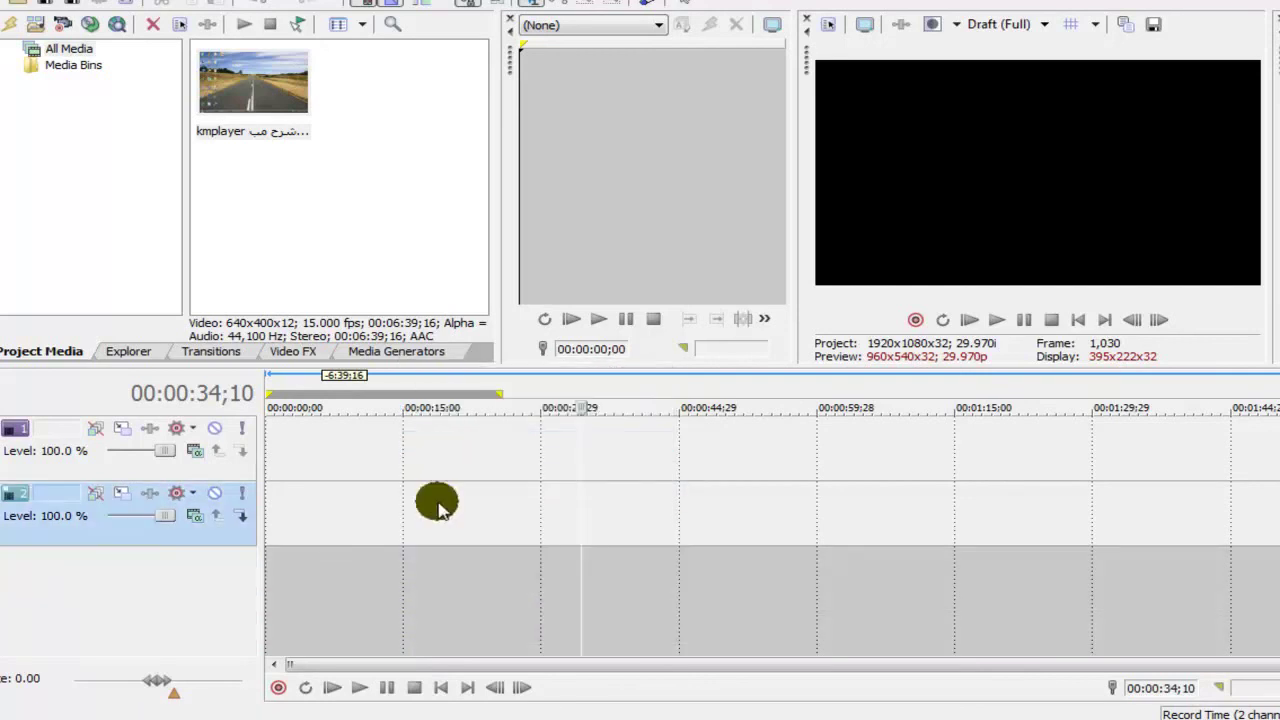
right_click(437, 505)
click(488, 358)
right_click(455, 467)
click(549, 541)
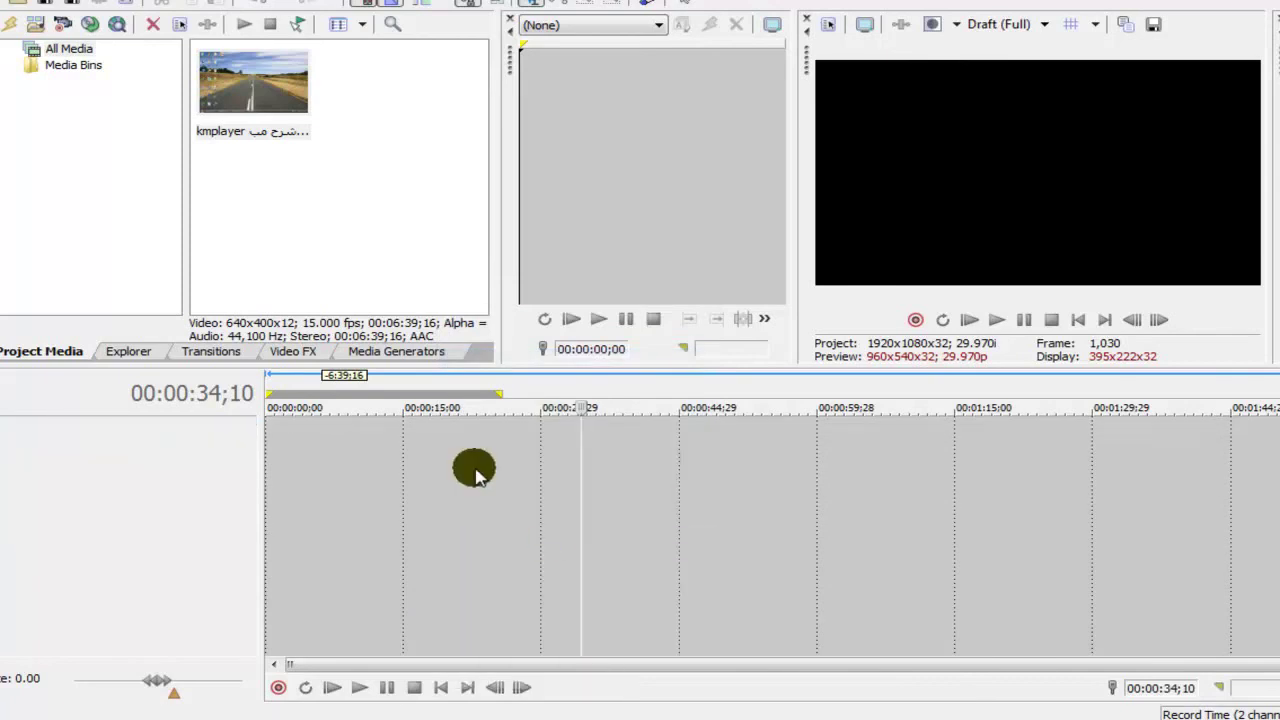
- Remove the kmplayer video from the project without deleting its file
right_click(260, 108)
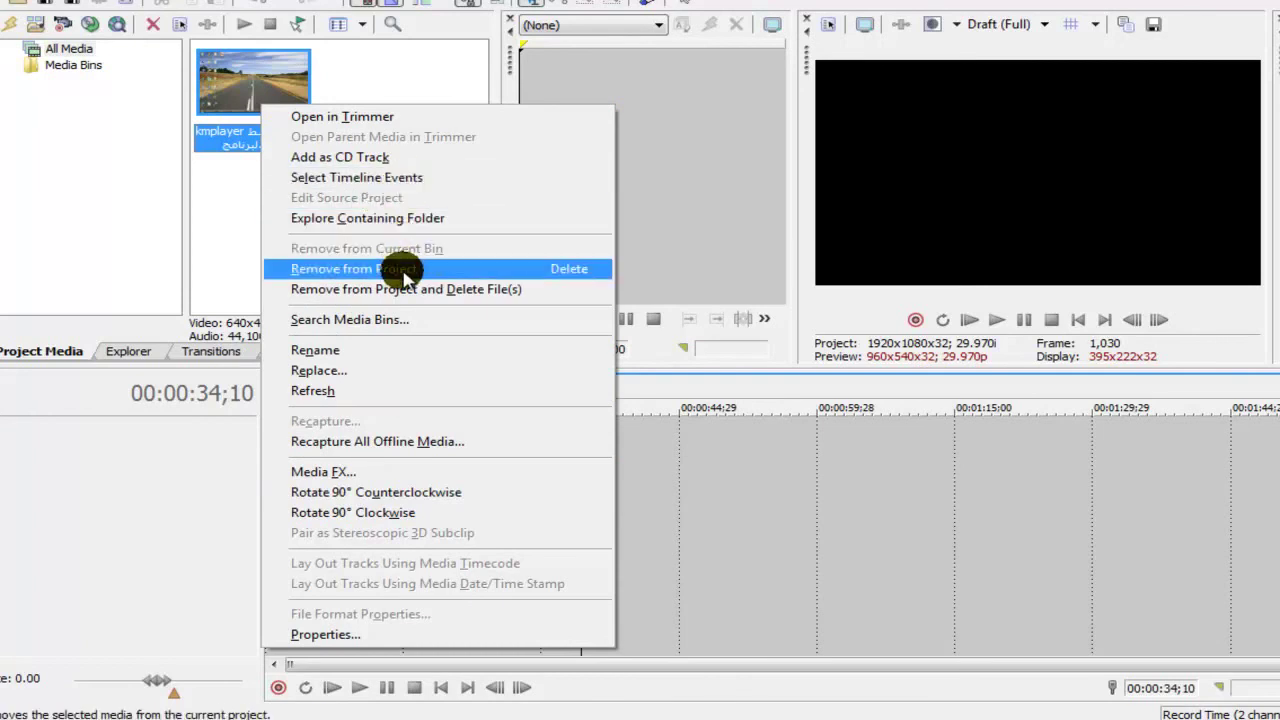
click(410, 275)
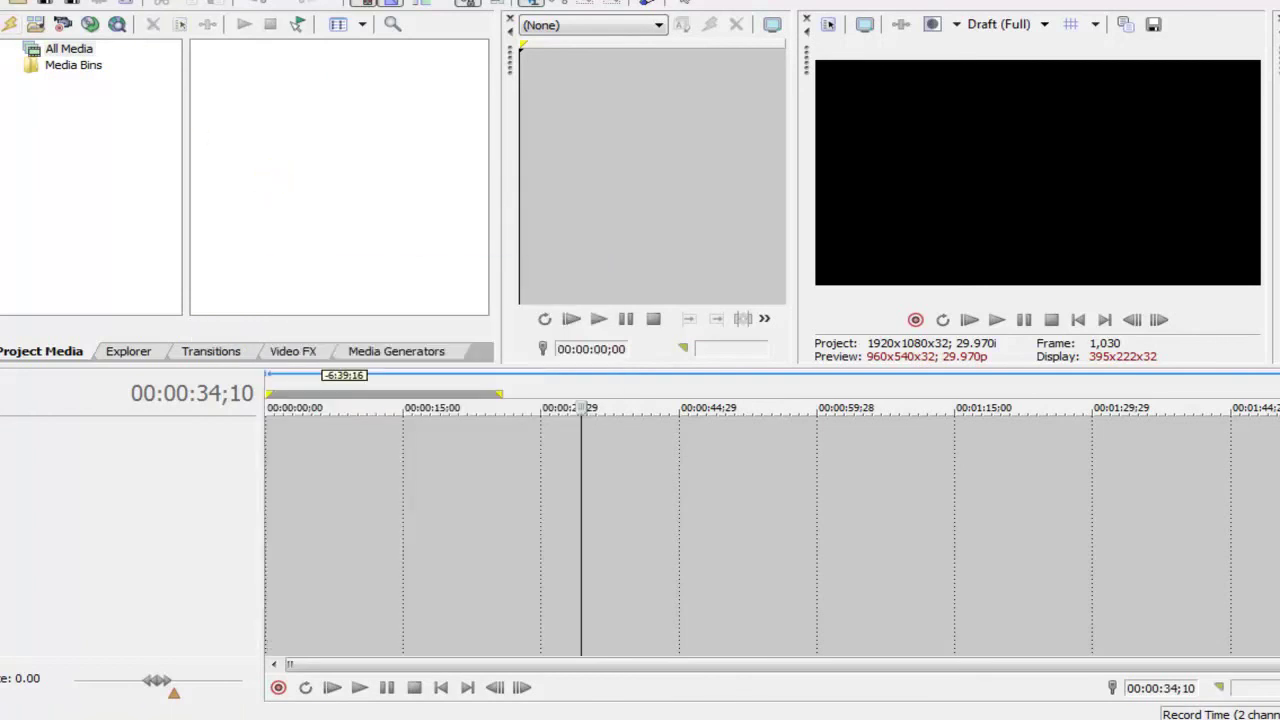
- Import the video file "شرح مبسط لبرنامج kmplayer" into the project media
key(alt+f)
mouse_move(57, 168)
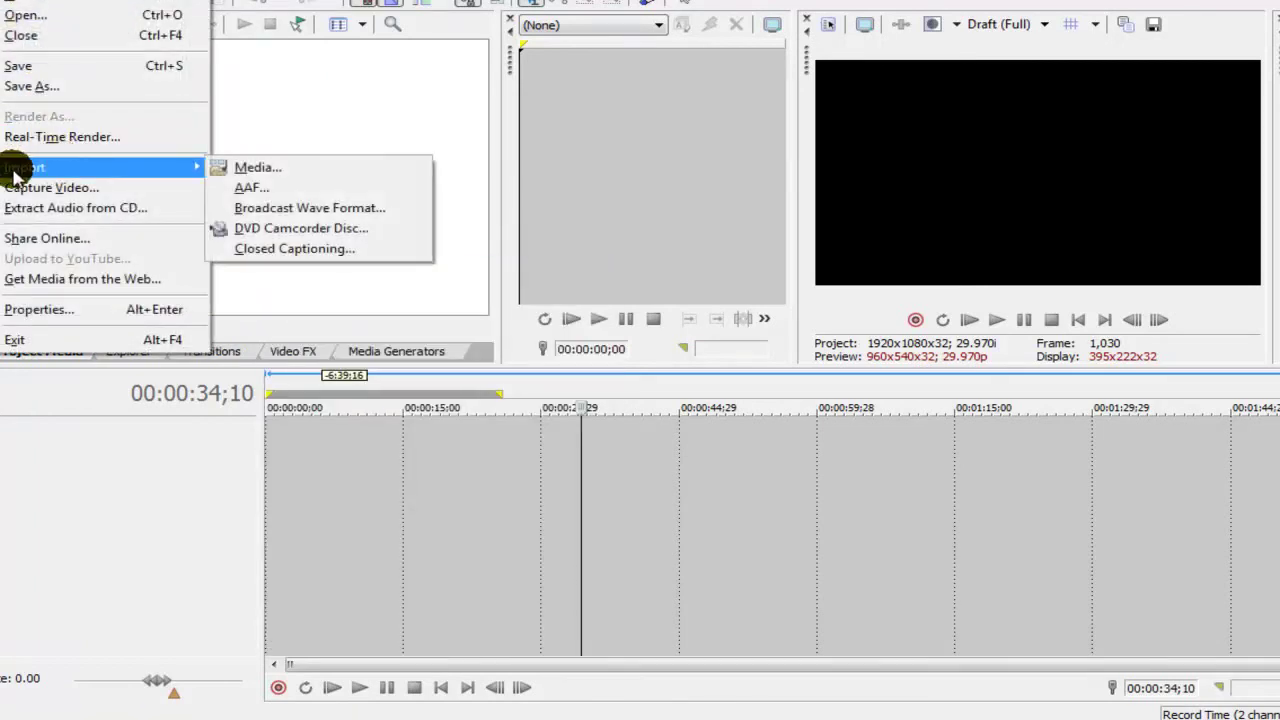
click(266, 172)
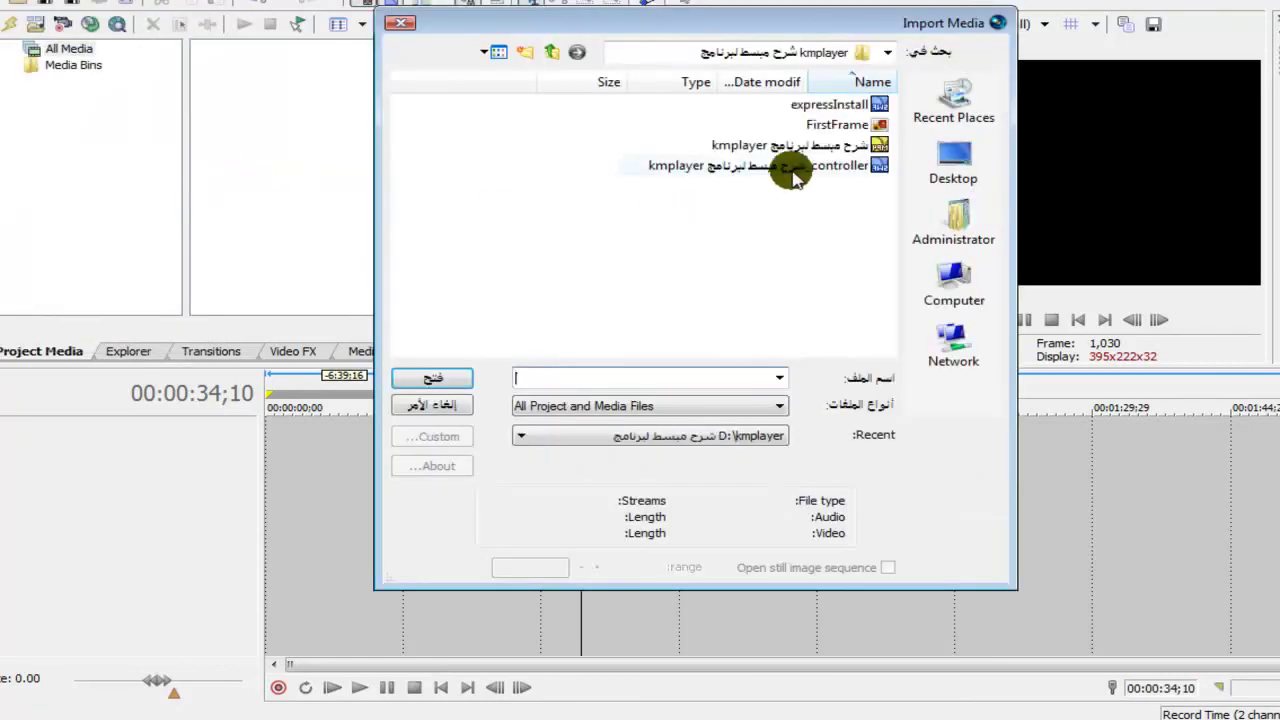
double_click(820, 145)
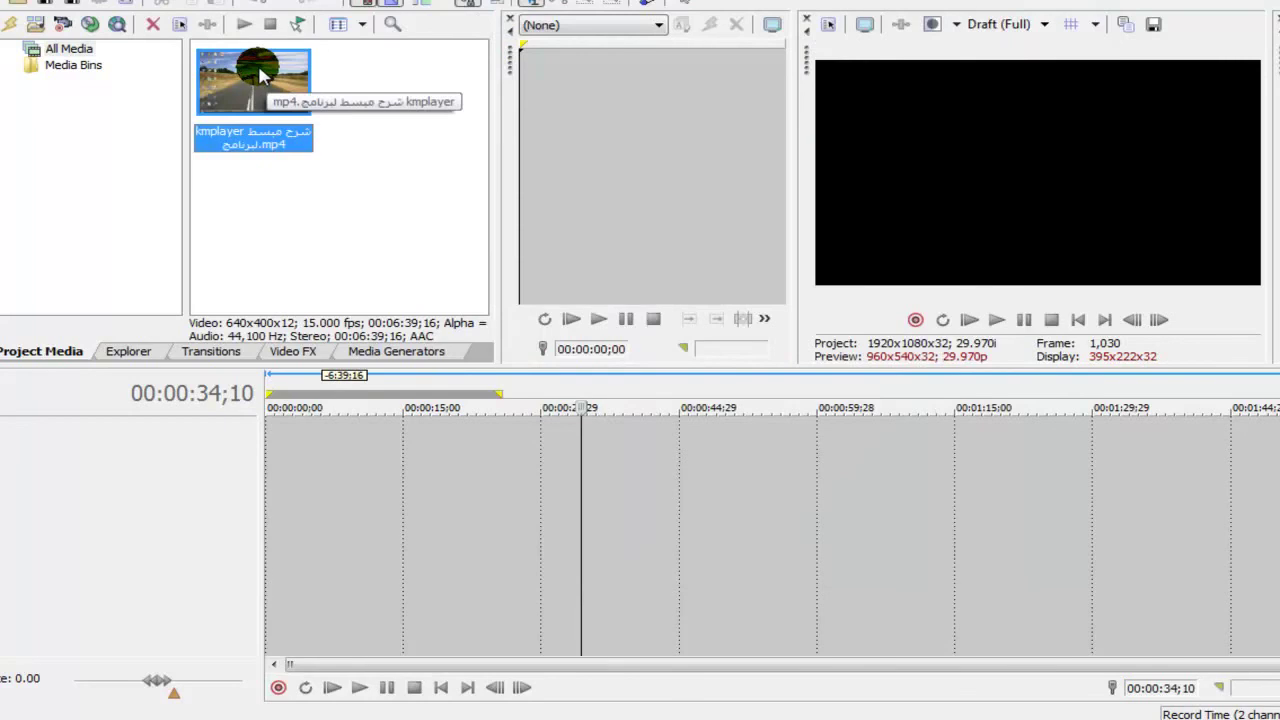
- Place the imported kmplayer video with its audio at the very start of the empty timeline
drag(262, 75, 270, 128)
drag(291, 285, 260, 428)
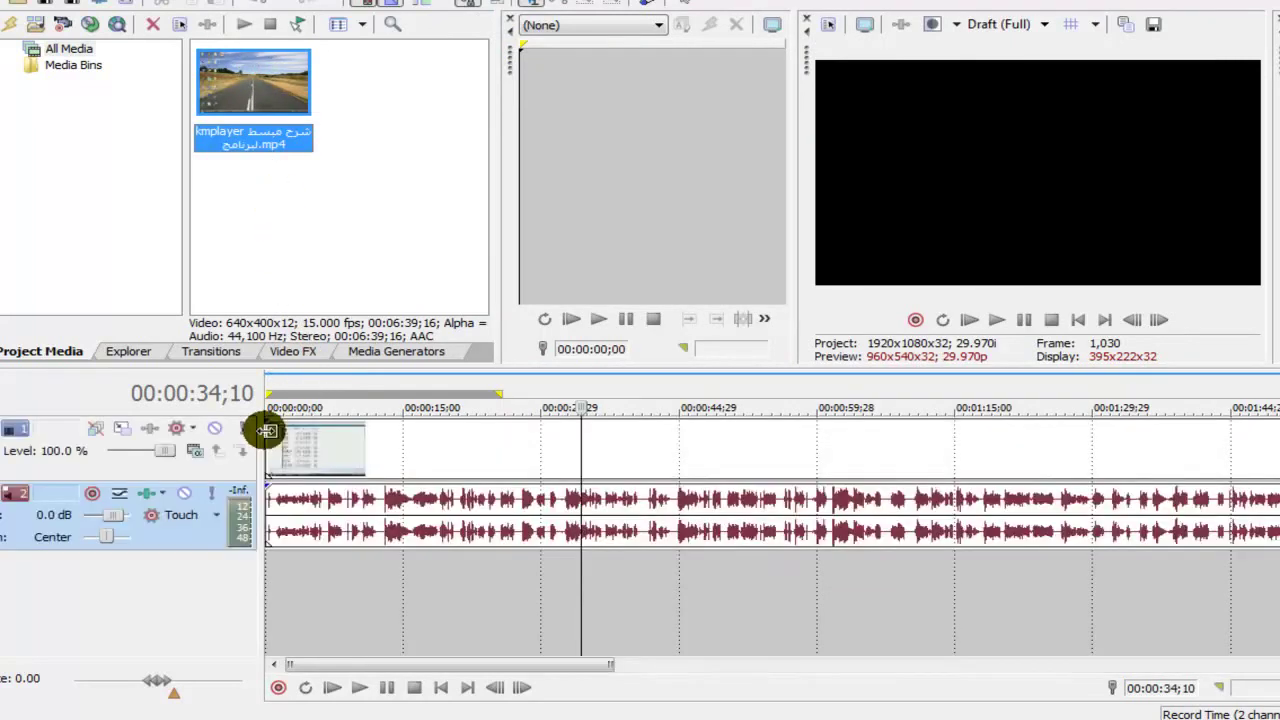
- Delete the kmplayer video event and its audio from the timeline, keeping the tracks
scroll(317, 443, down, 5)
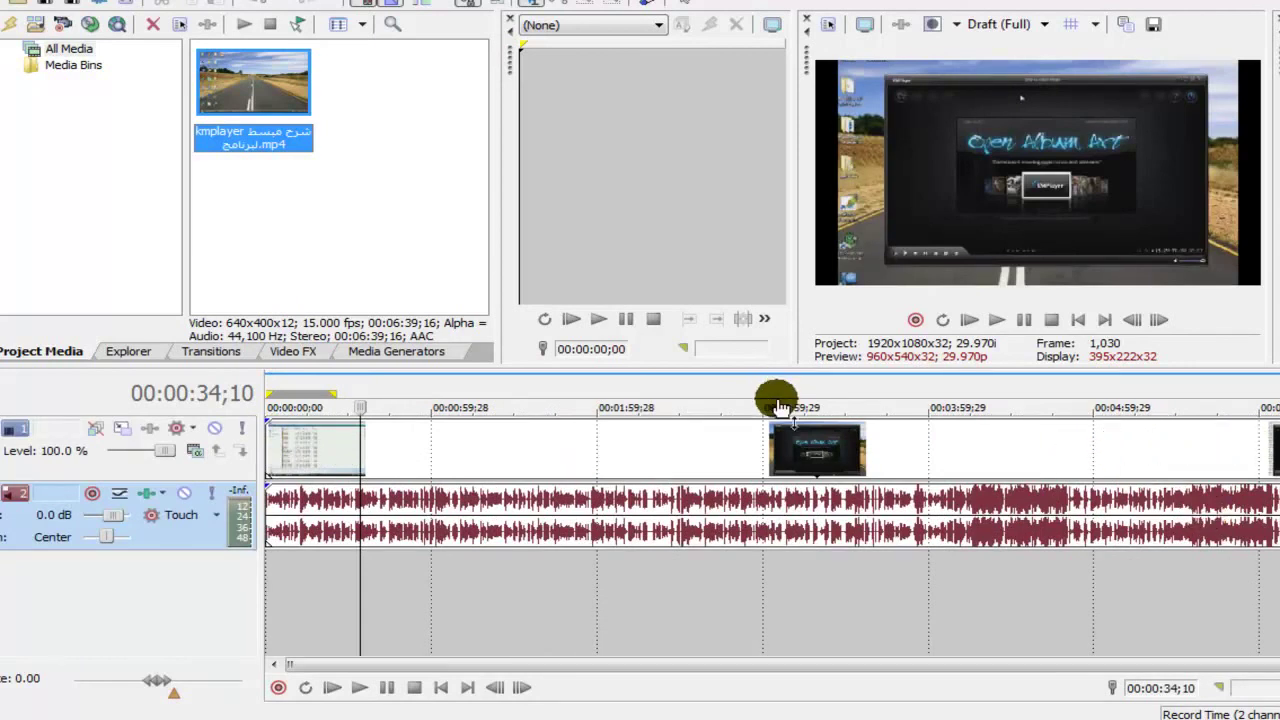
right_click(537, 460)
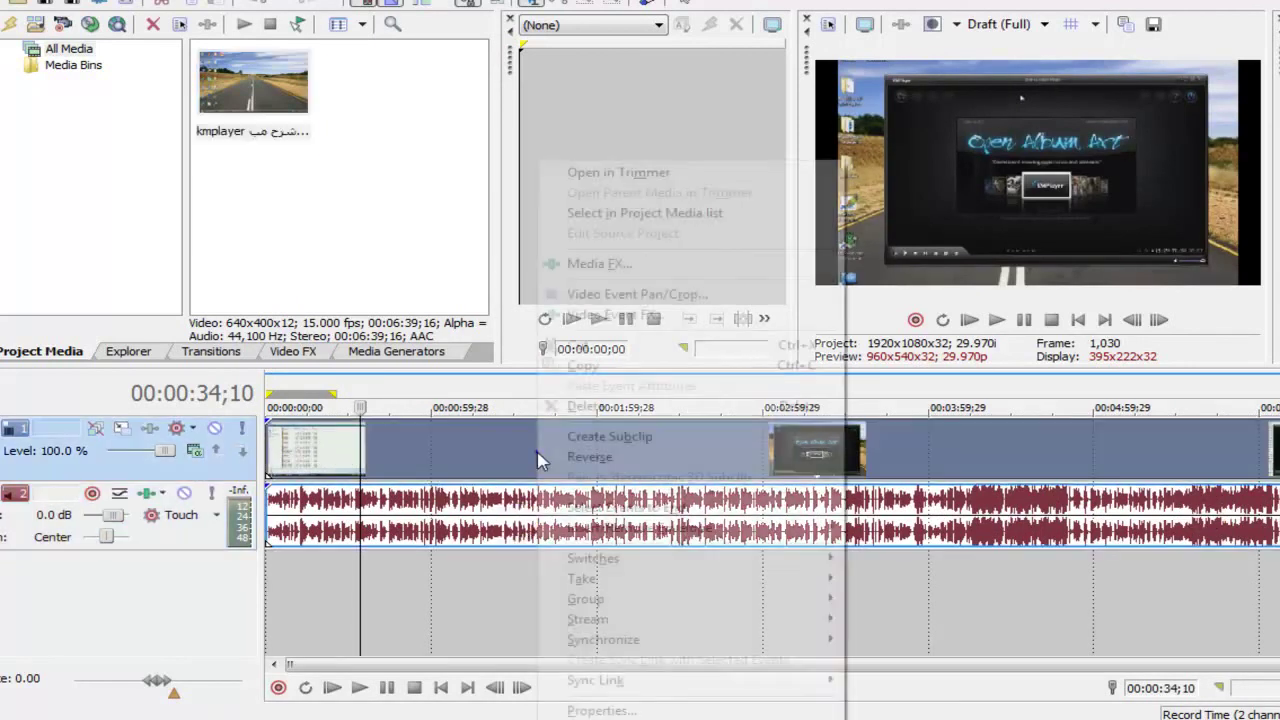
click(612, 406)
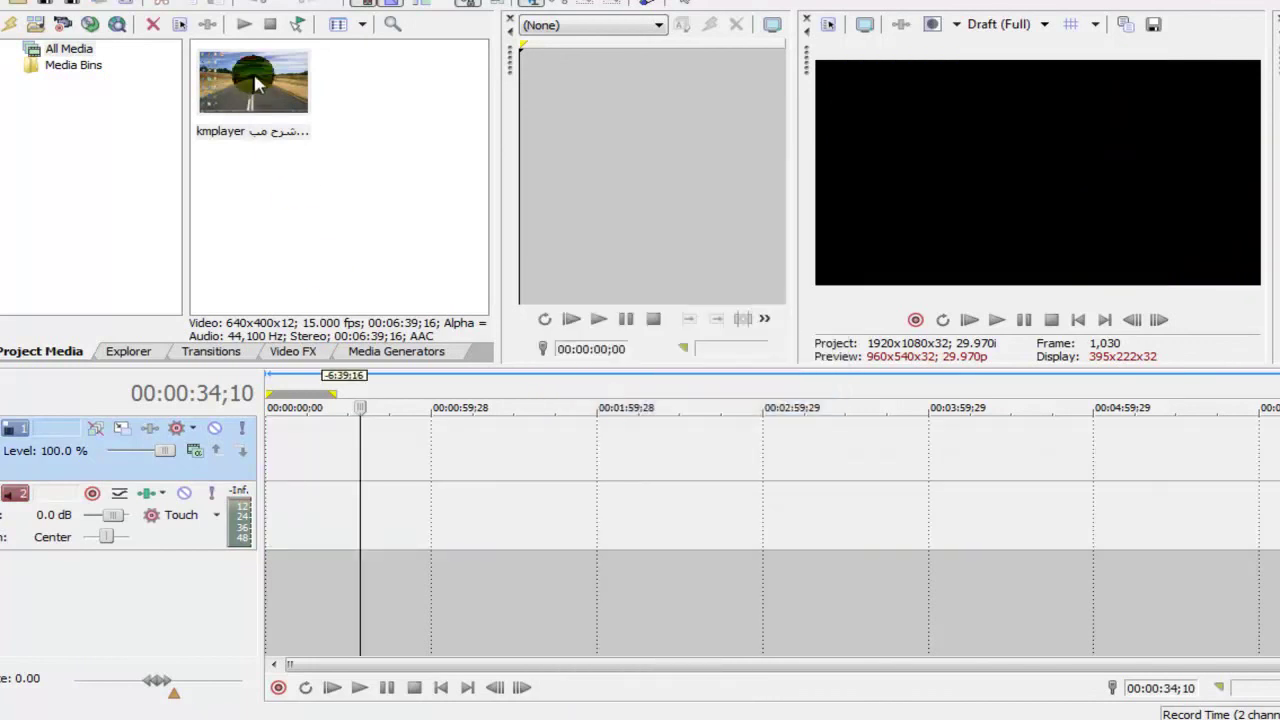
- Add the kmplayer video to the start of the existing tracks again and delete its events
drag(245, 85, 271, 486)
right_click(441, 470)
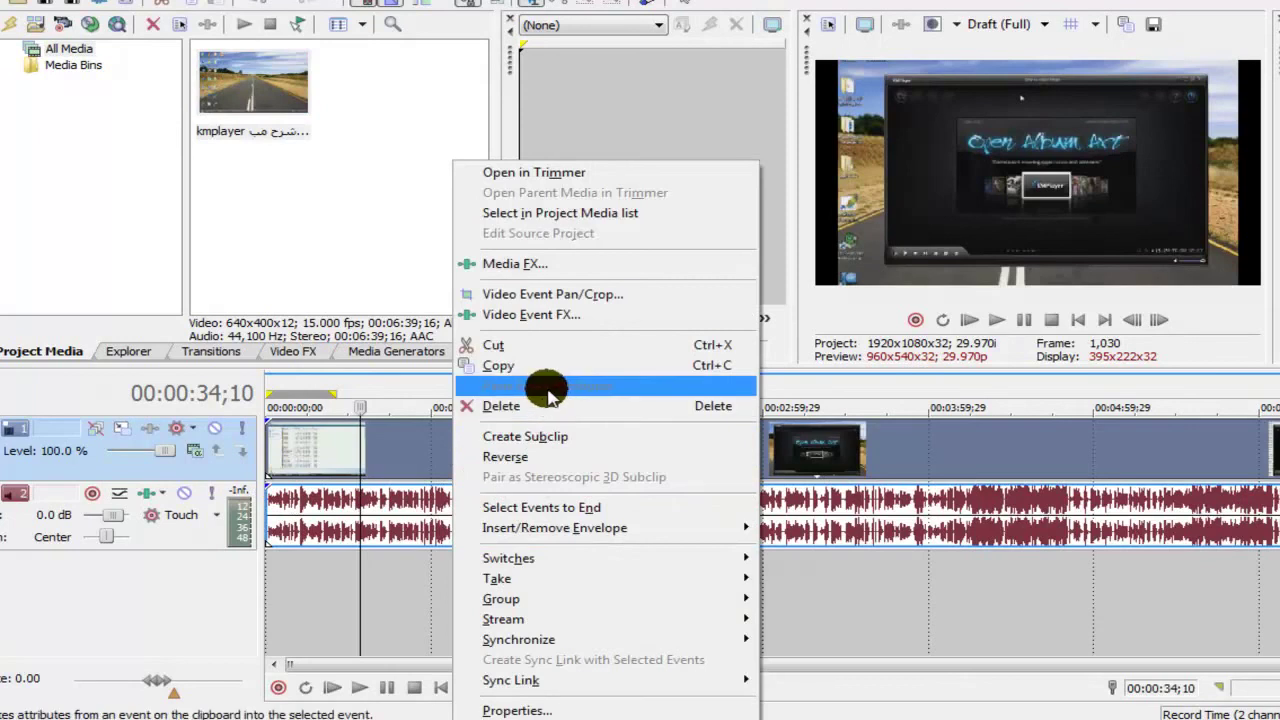
click(545, 406)
- Delete the emptied video and audio tracks from the timeline
right_click(432, 452)
click(562, 528)
right_click(530, 452)
click(590, 535)
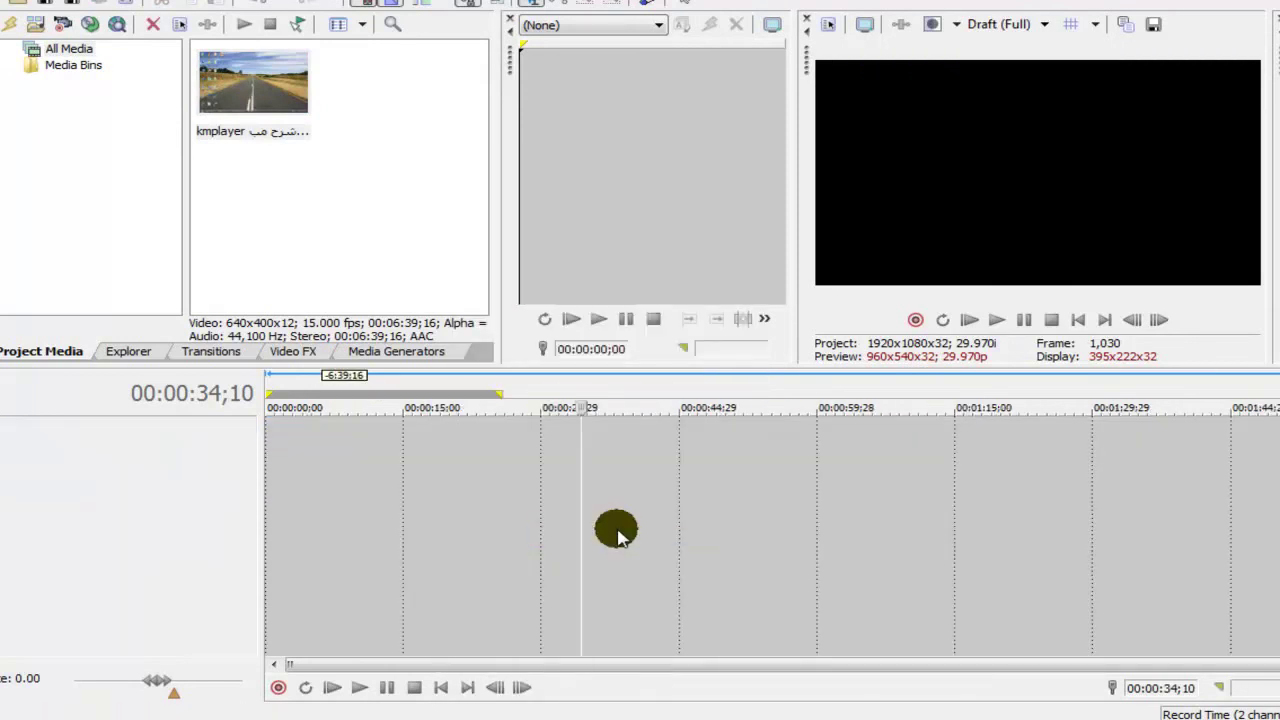